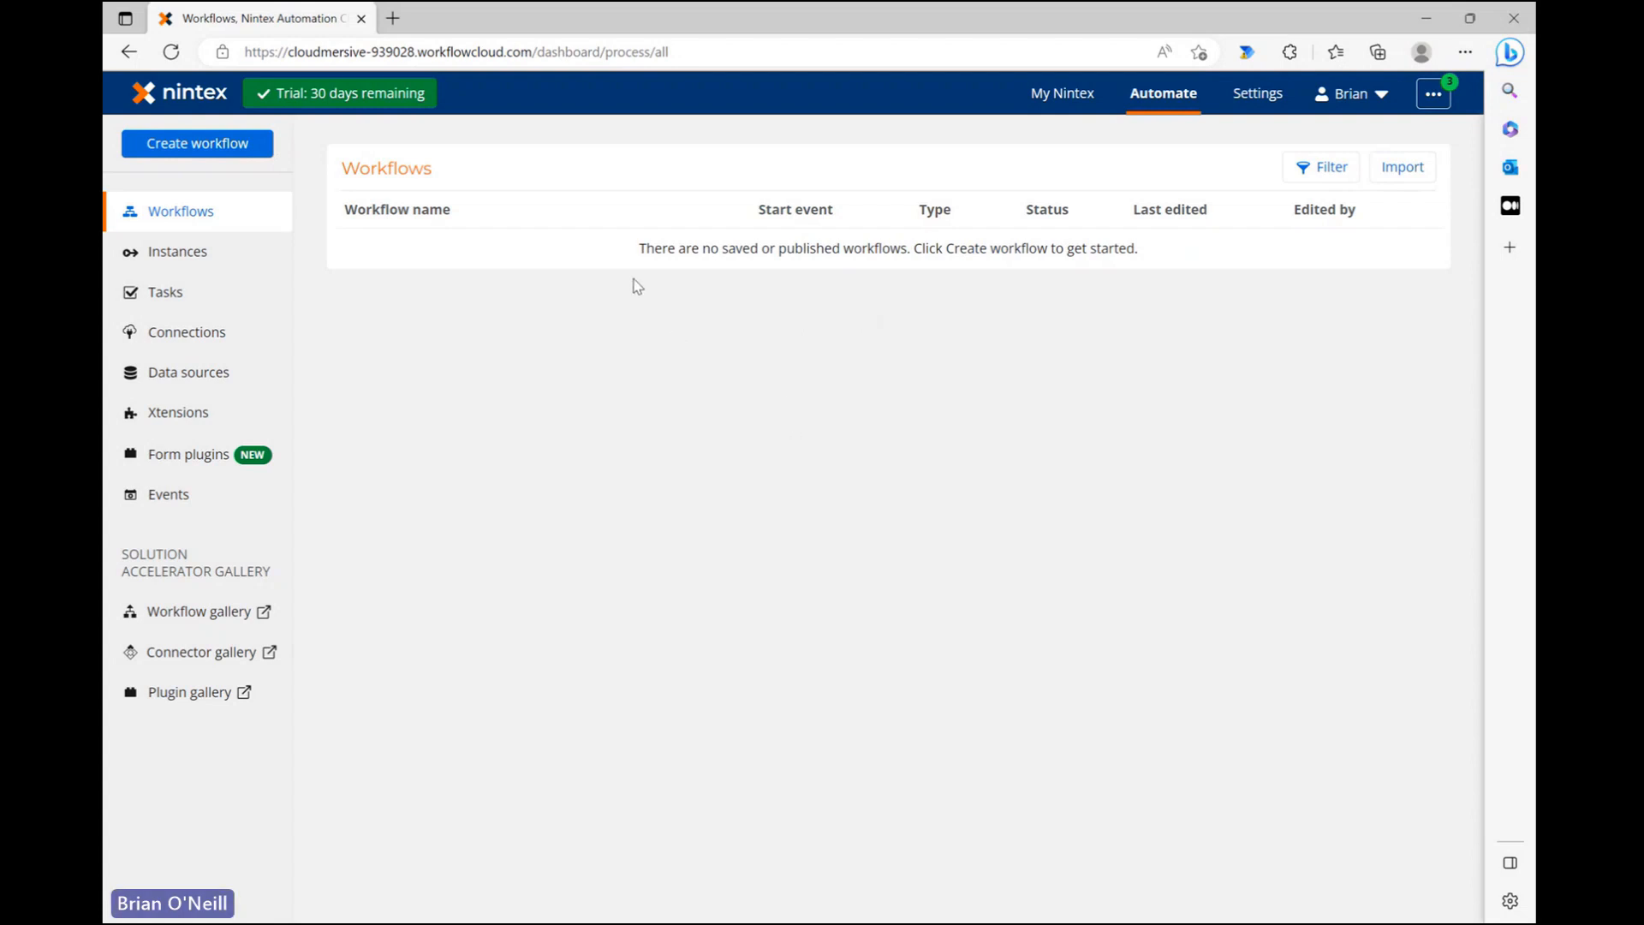
Step: Create a new workflow and set its start event to Nintex Component workflow
{"action": "left_click", "coordinate": [208, 146]}
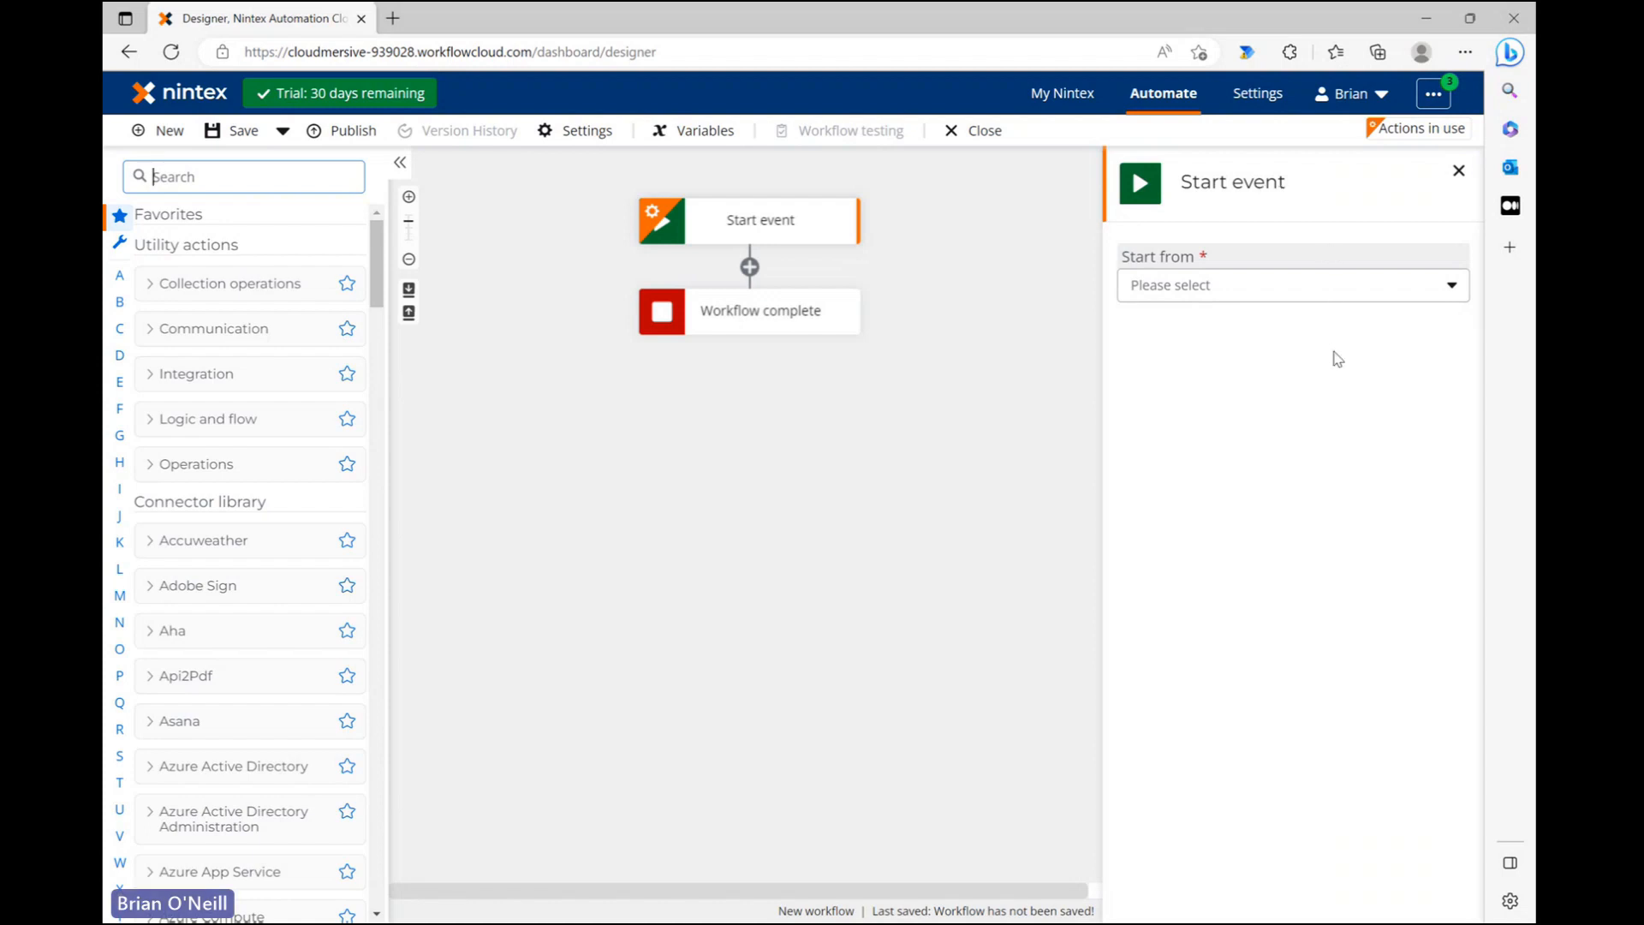
{"action": "left_click", "coordinate": [1329, 297]}
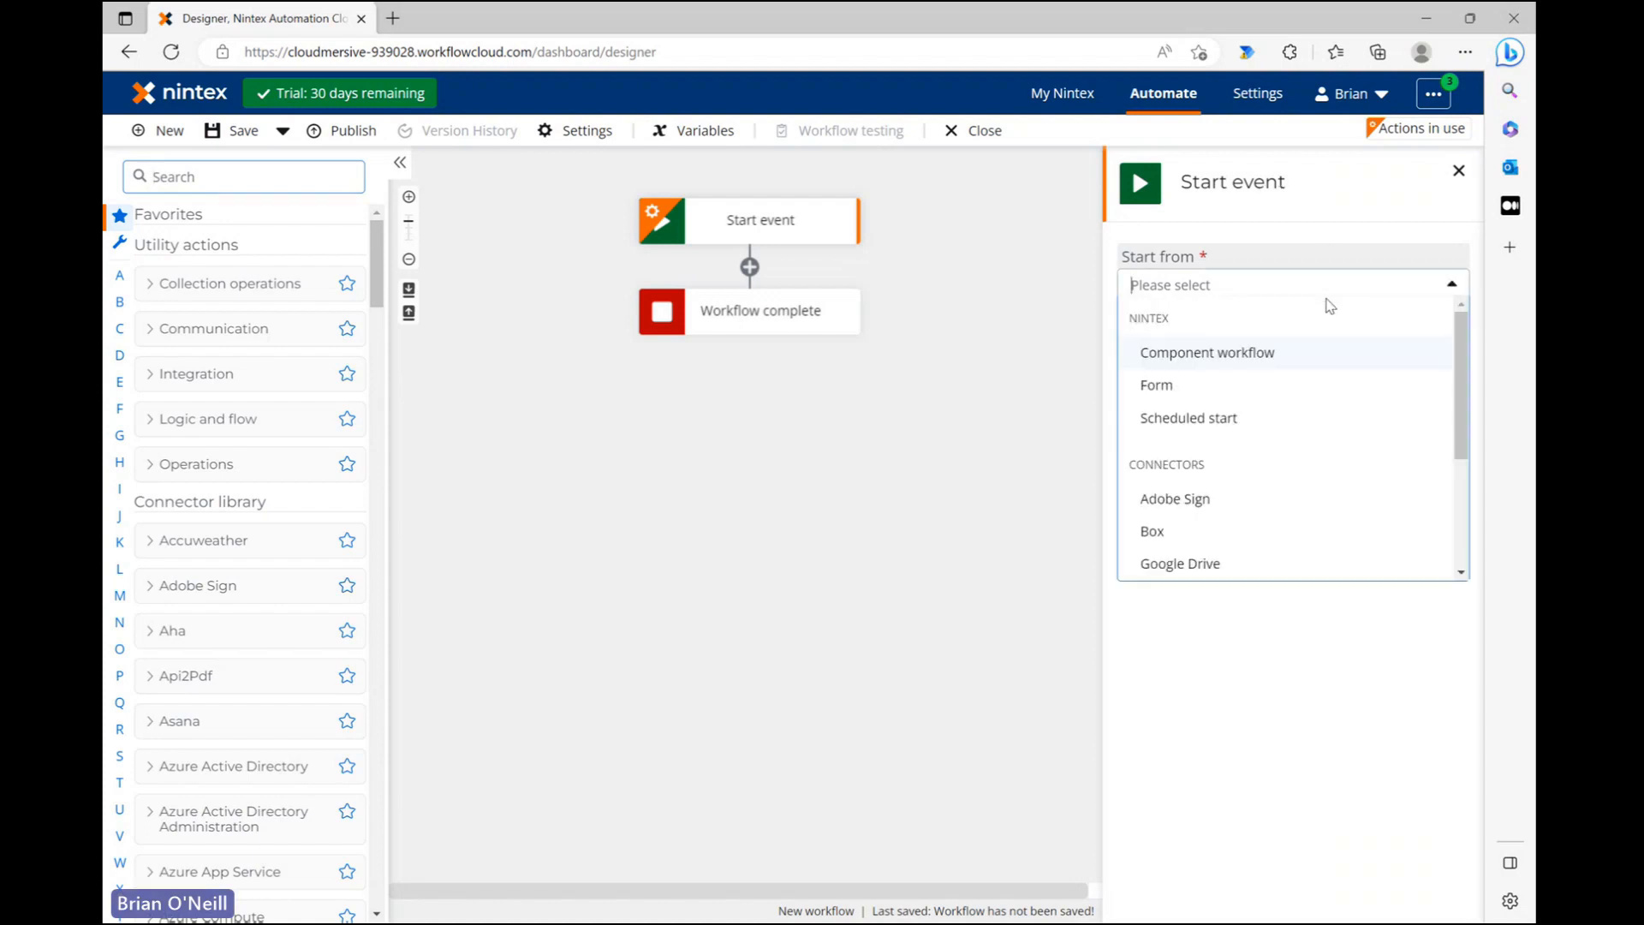
{"action": "left_click", "coordinate": [1252, 359]}
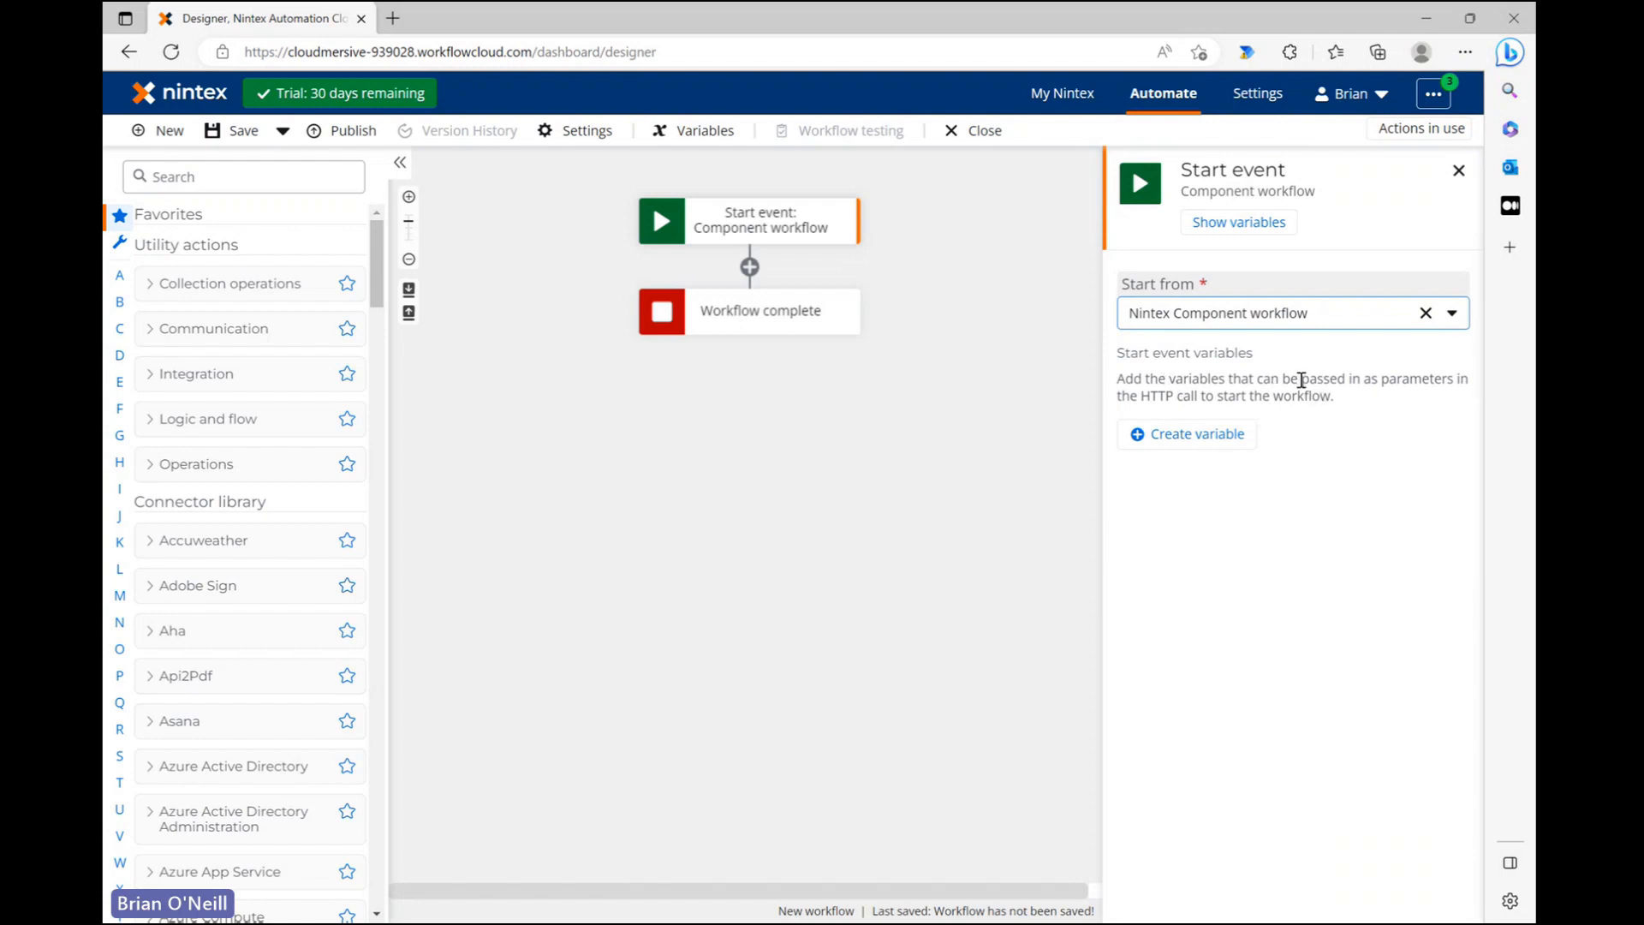
{"action": "left_click_drag", "start_coordinate": [1301, 379], "coordinate": [1334, 400]}
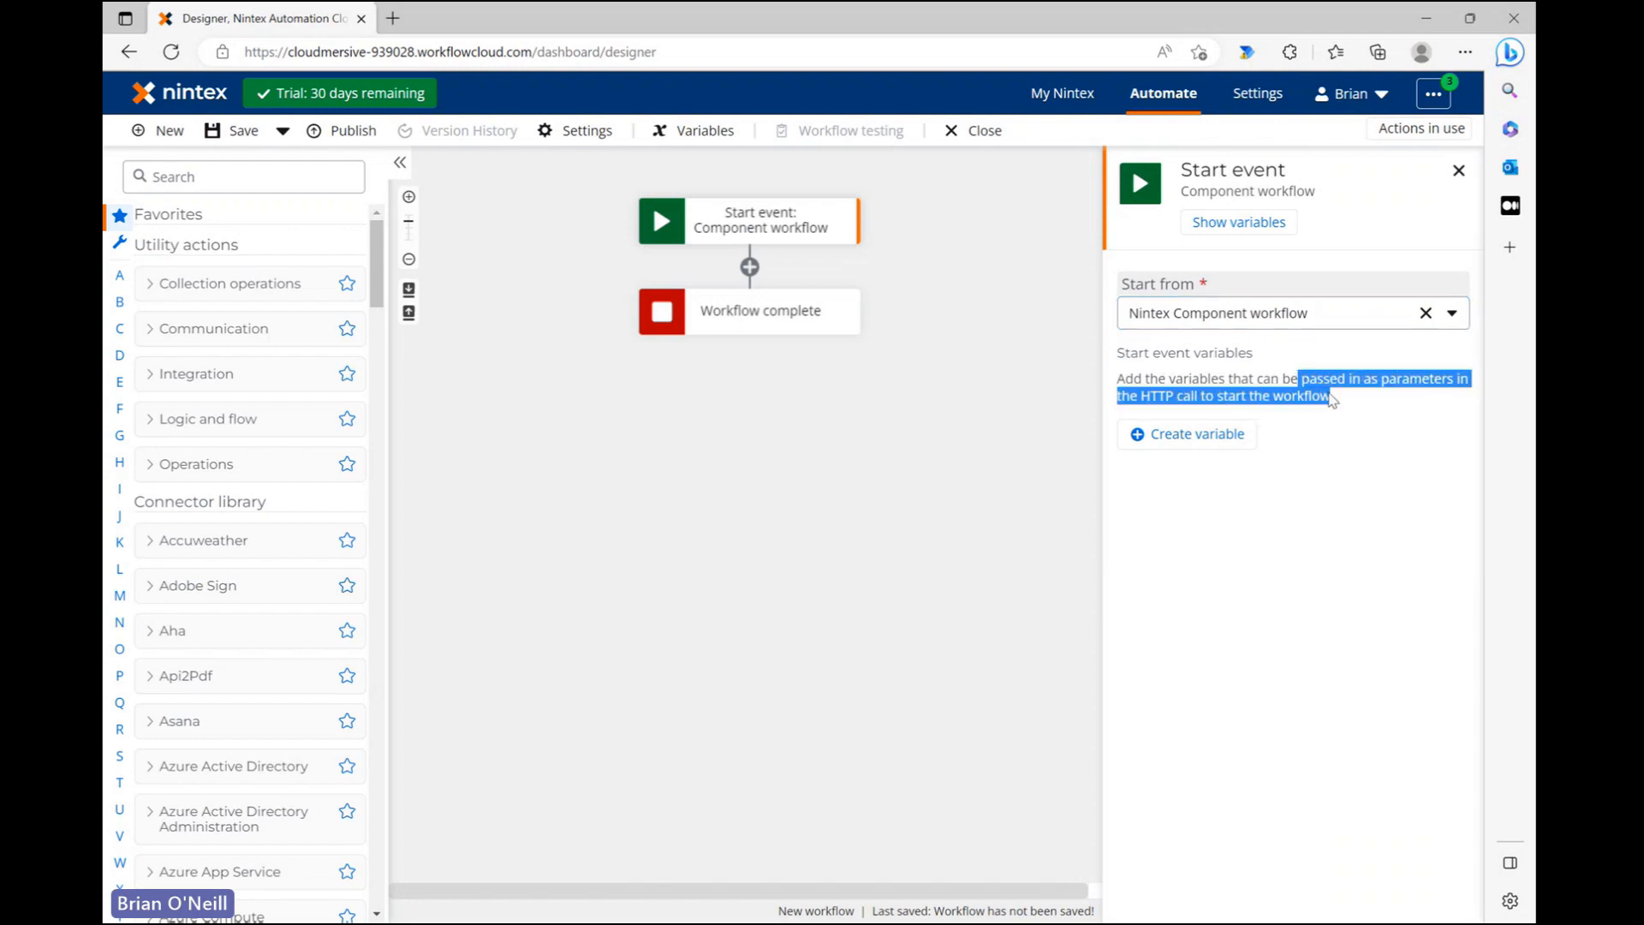
{"action": "left_click", "coordinate": [1340, 401]}
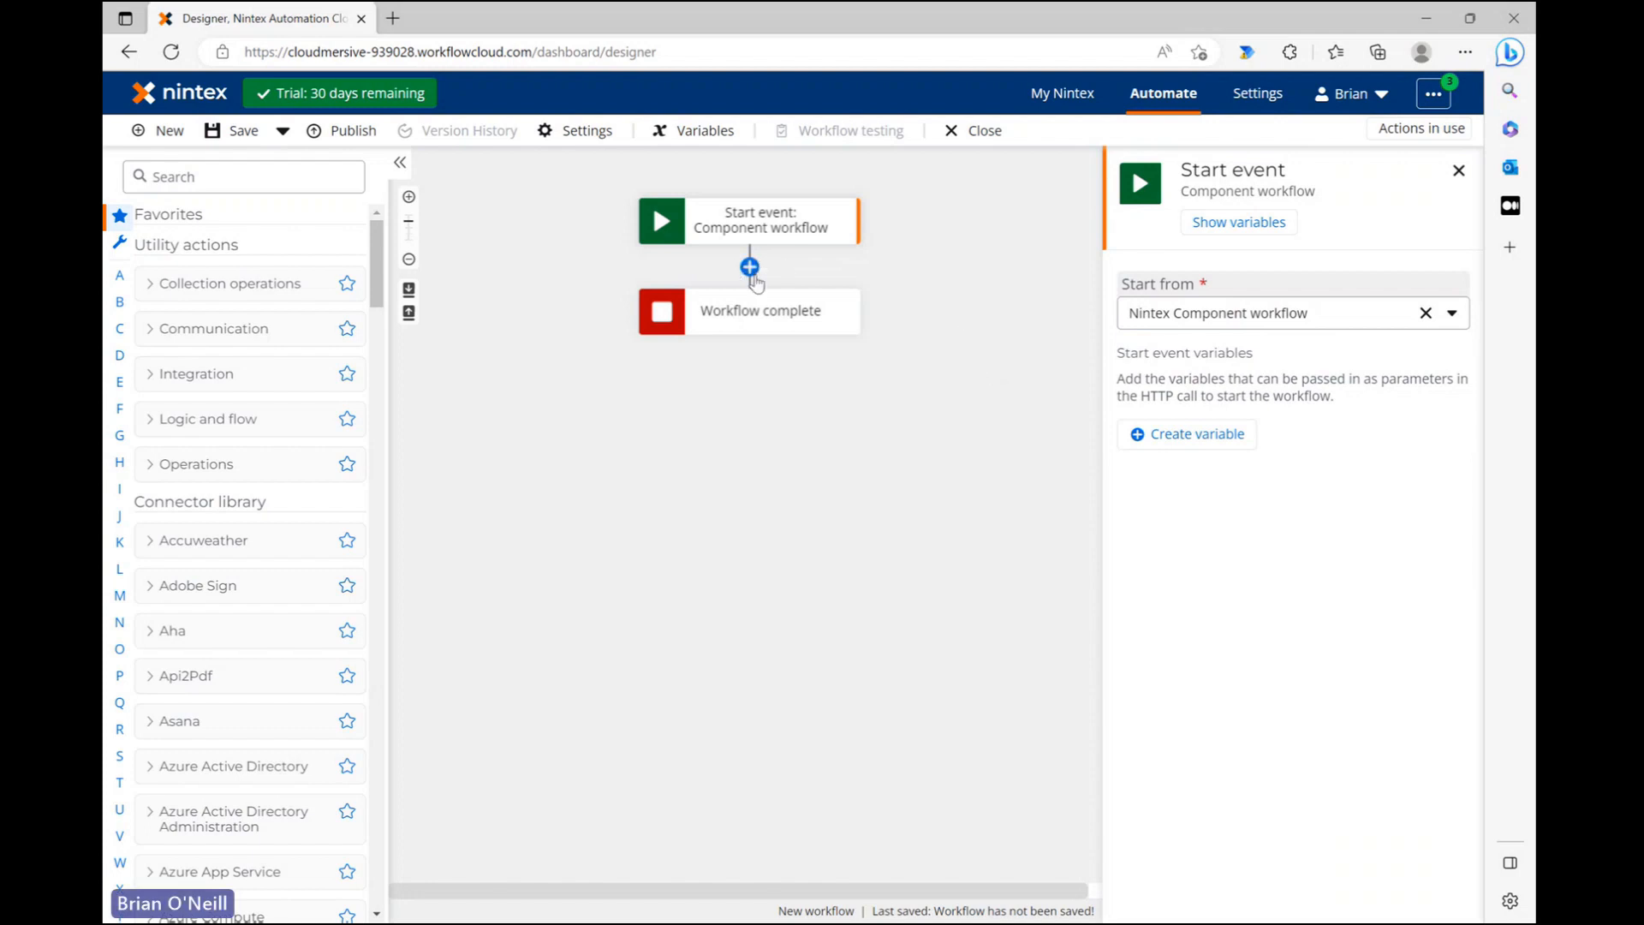
Step: Find the OneDrive for Business actions and add Get a file between the start event and Workflow complete
{"action": "left_click", "coordinate": [210, 176]}
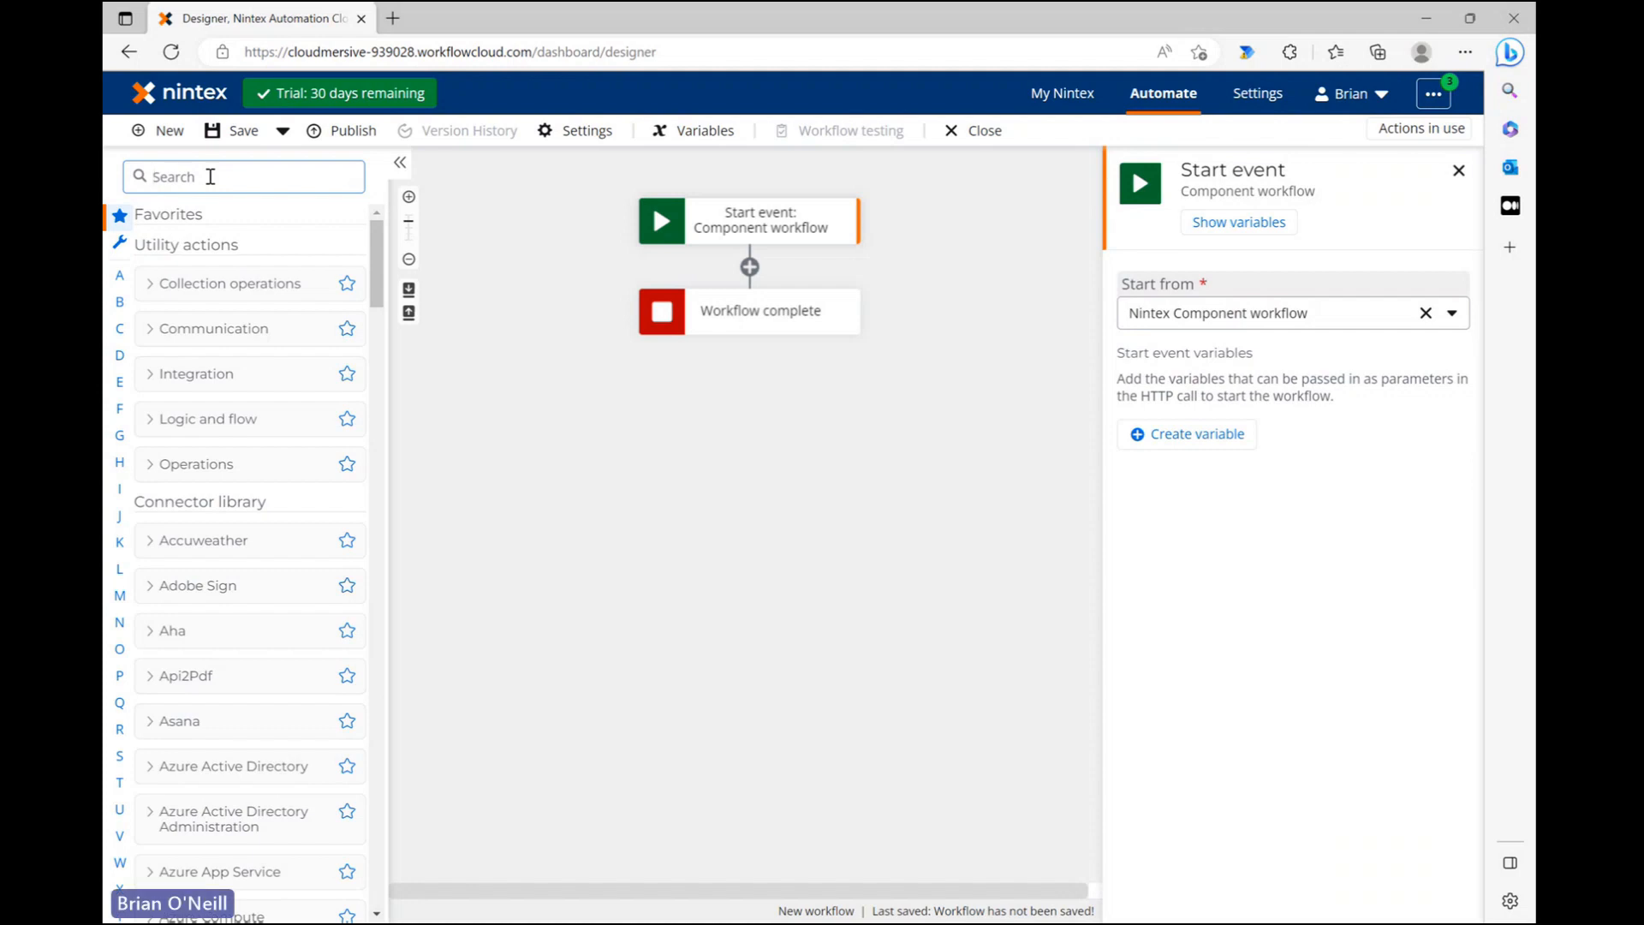
{"action": "type", "text": "onedrive"}
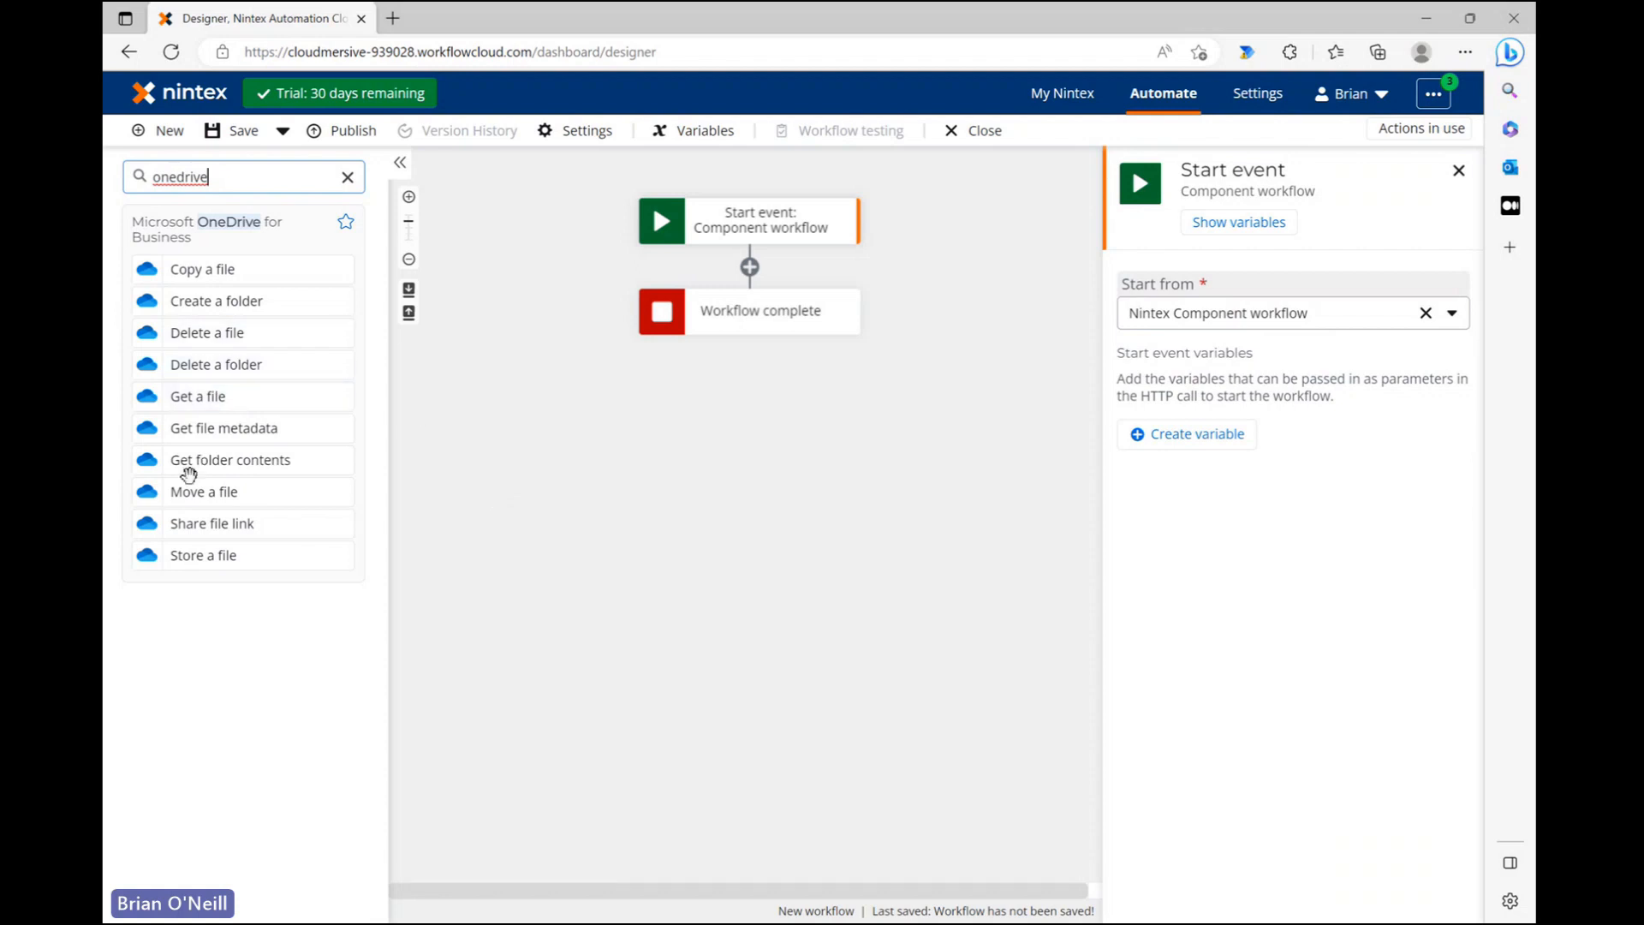
{"action": "left_click_drag", "start_coordinate": [210, 404], "coordinate": [736, 274]}
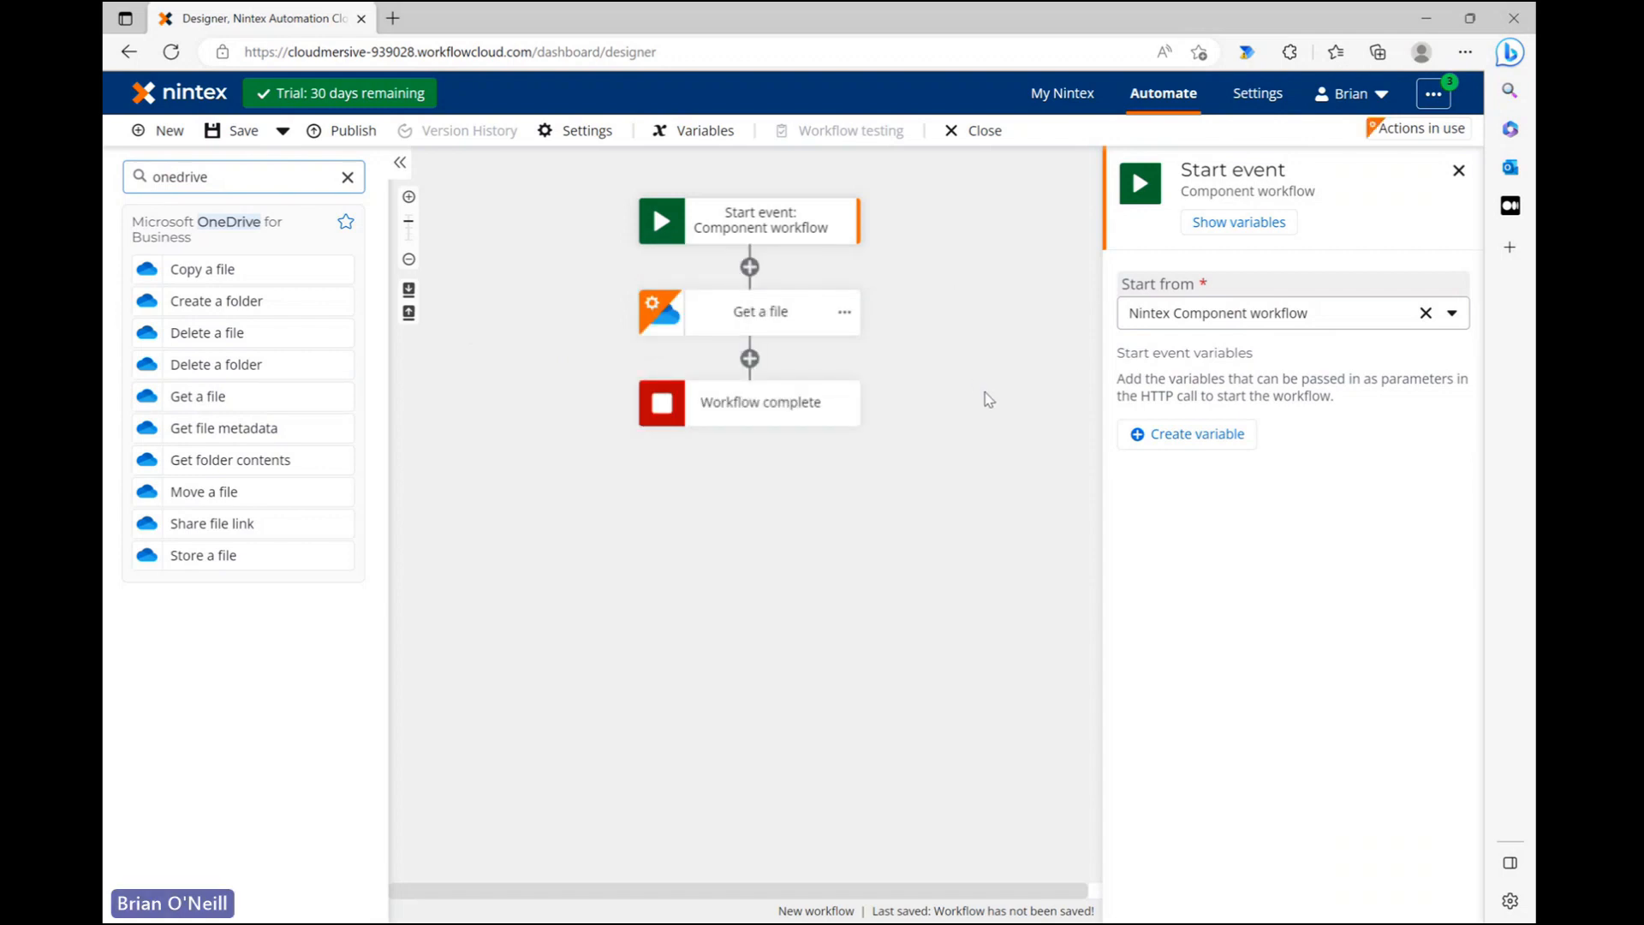
Step: Set the source path of the Get a file action to /Power Automate Tests/samplefile.pdf, keeping the OneDrive Connection
{"action": "left_click", "coordinate": [769, 321]}
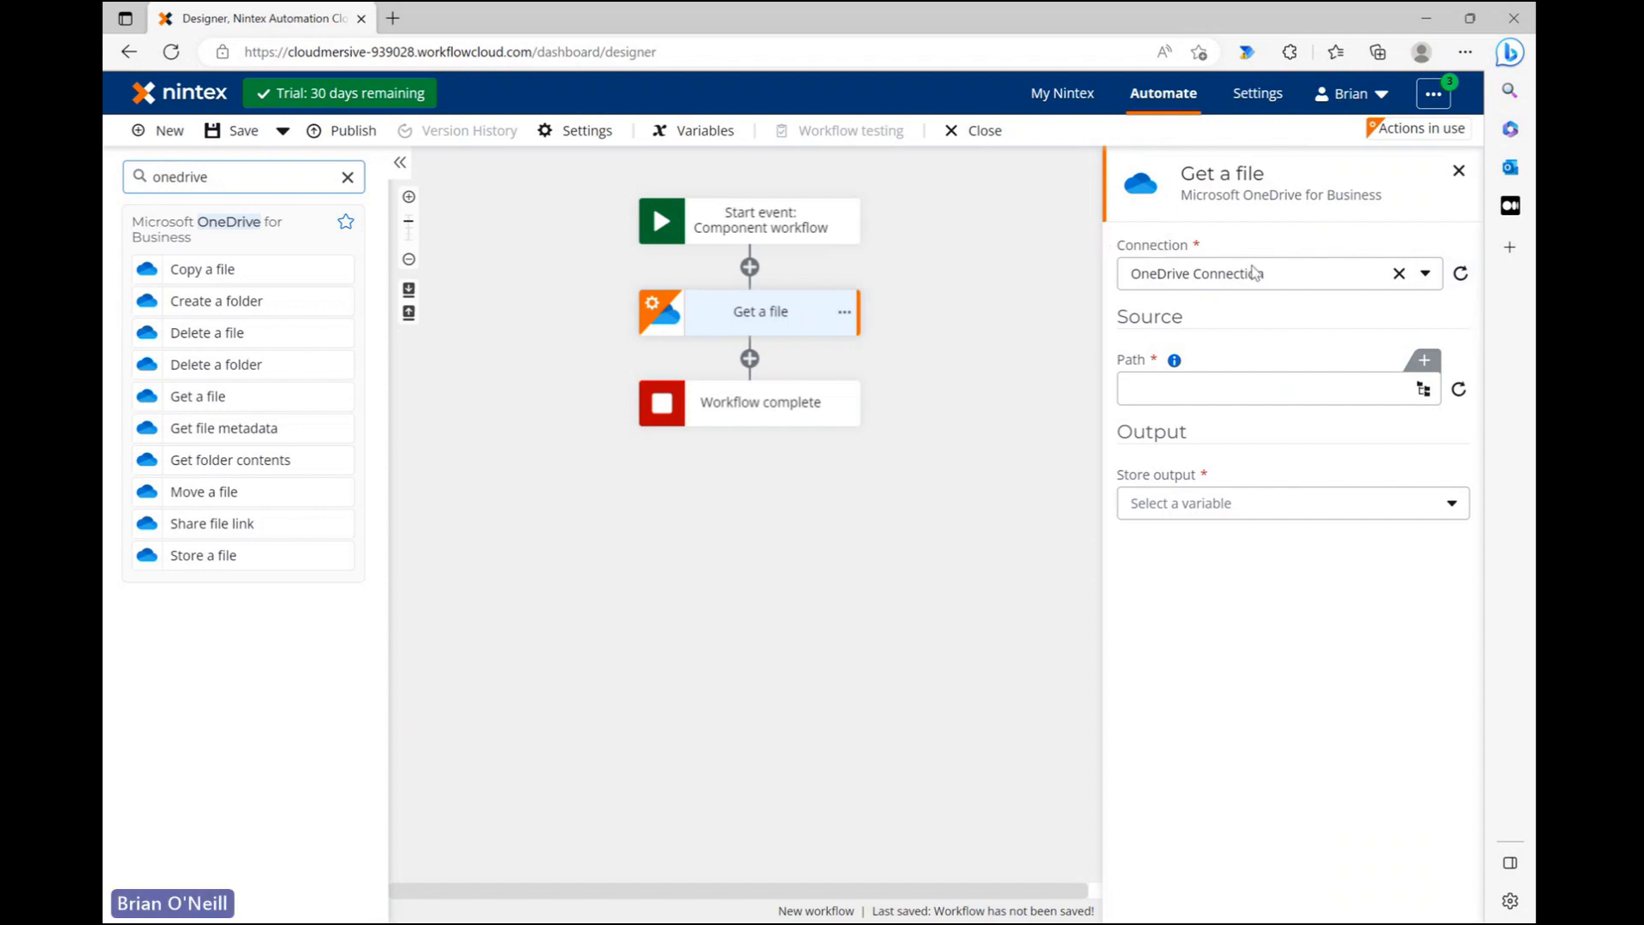
{"action": "left_click", "coordinate": [1422, 276]}
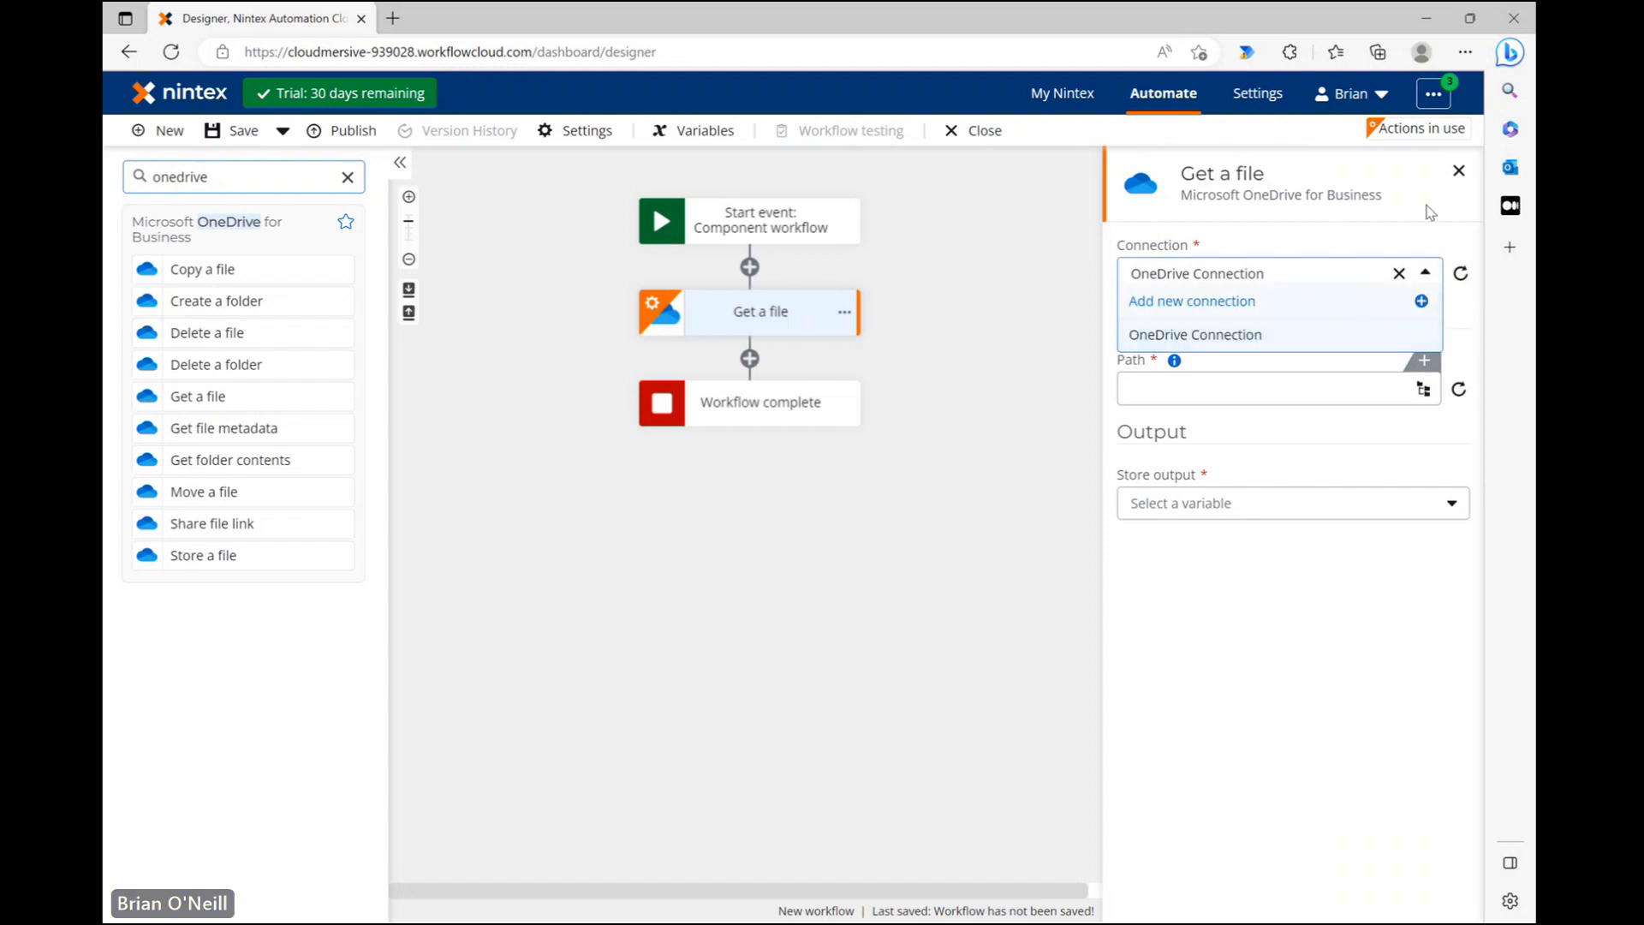
{"action": "left_click", "coordinate": [1427, 233]}
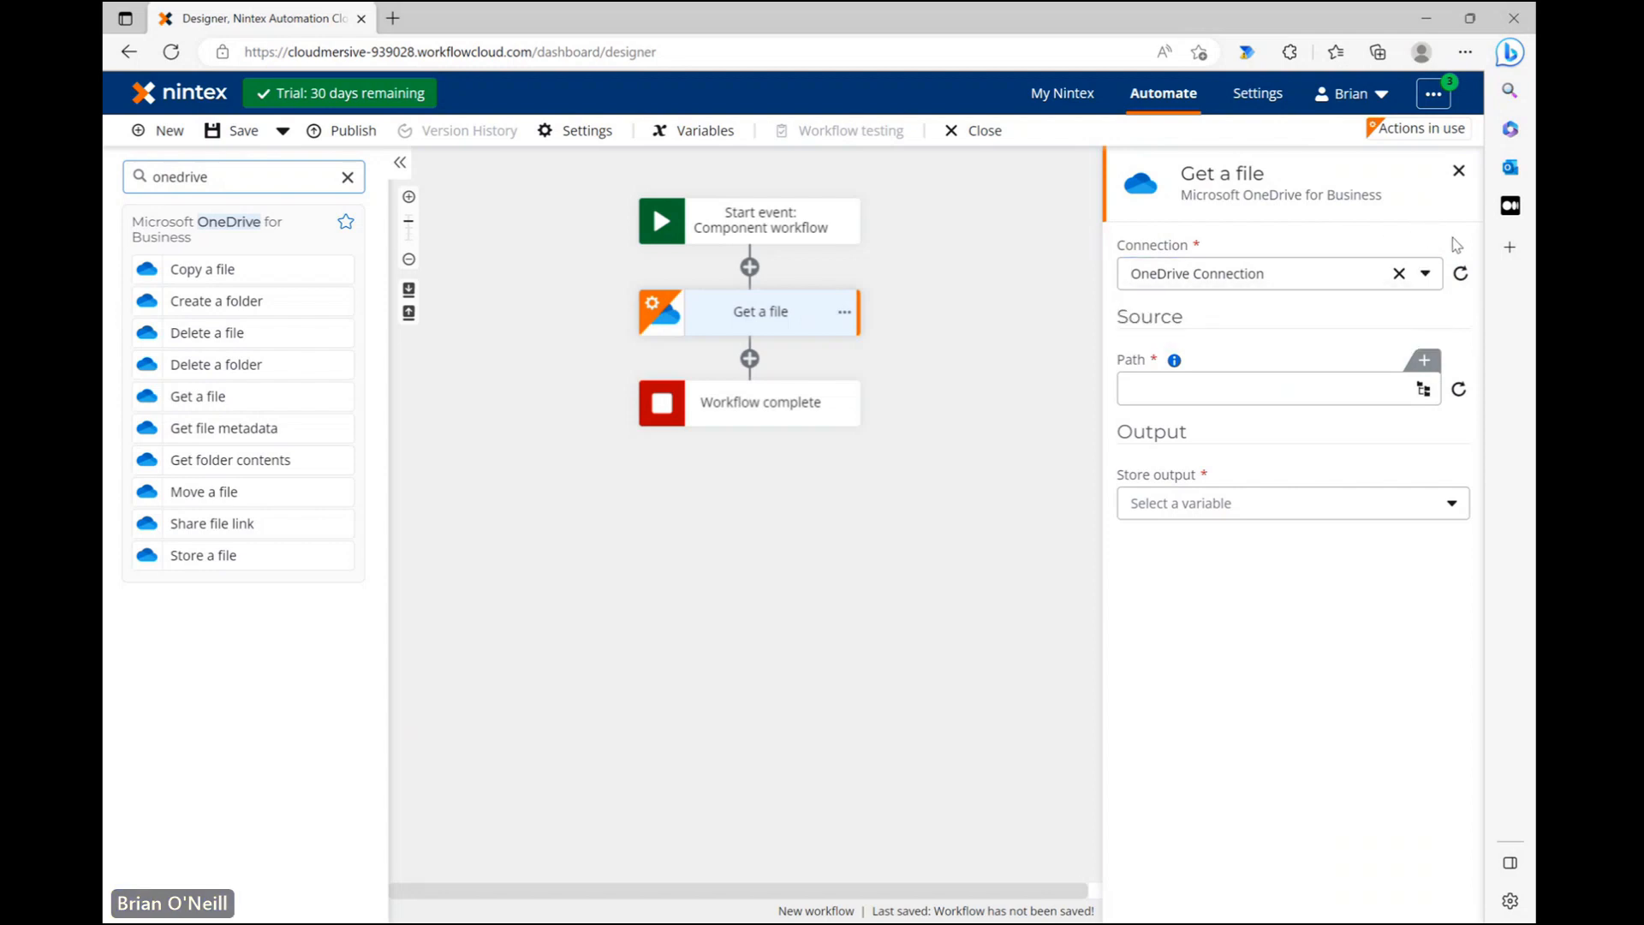
{"action": "left_click", "coordinate": [1423, 389]}
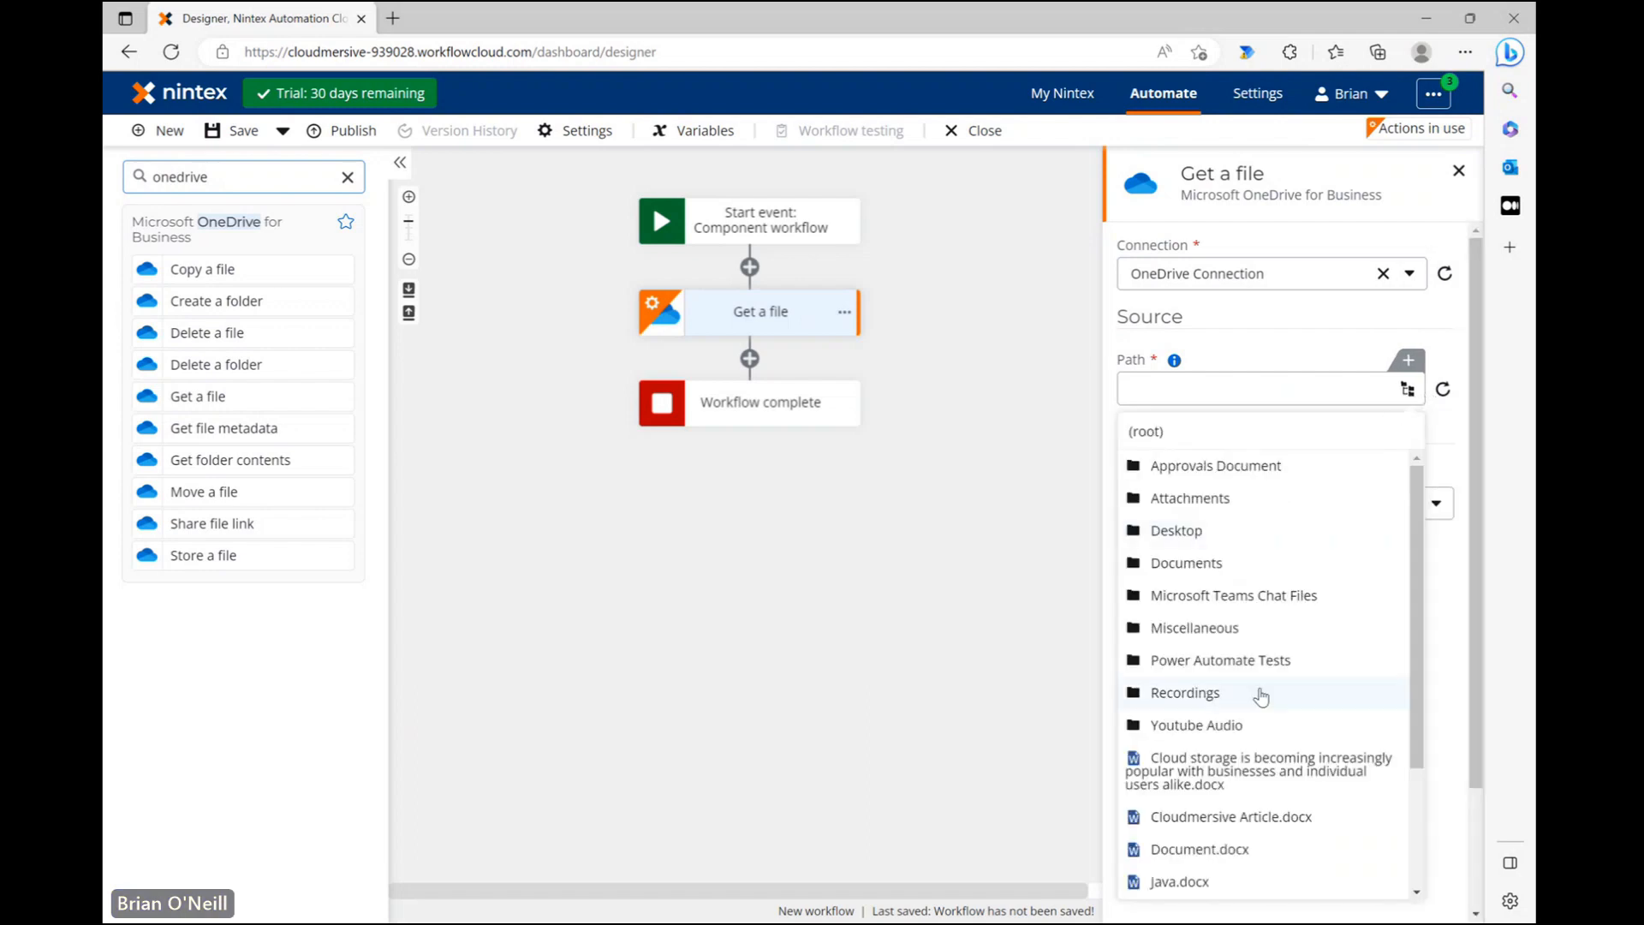
{"action": "left_click", "coordinate": [1223, 662]}
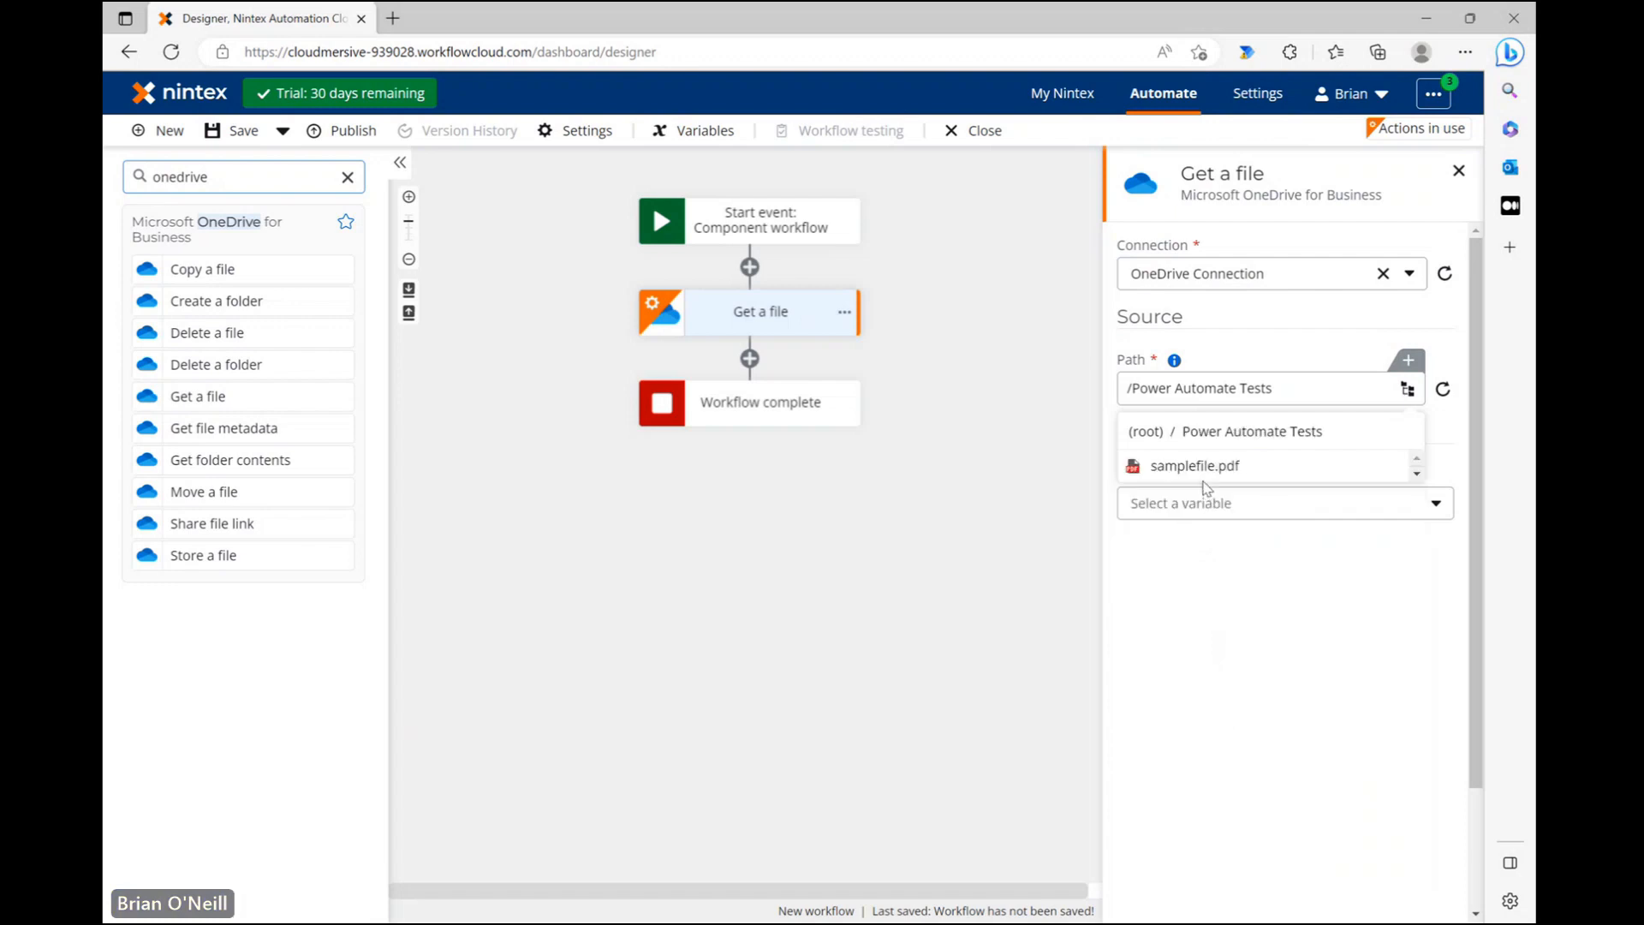
{"action": "left_click", "coordinate": [1205, 478]}
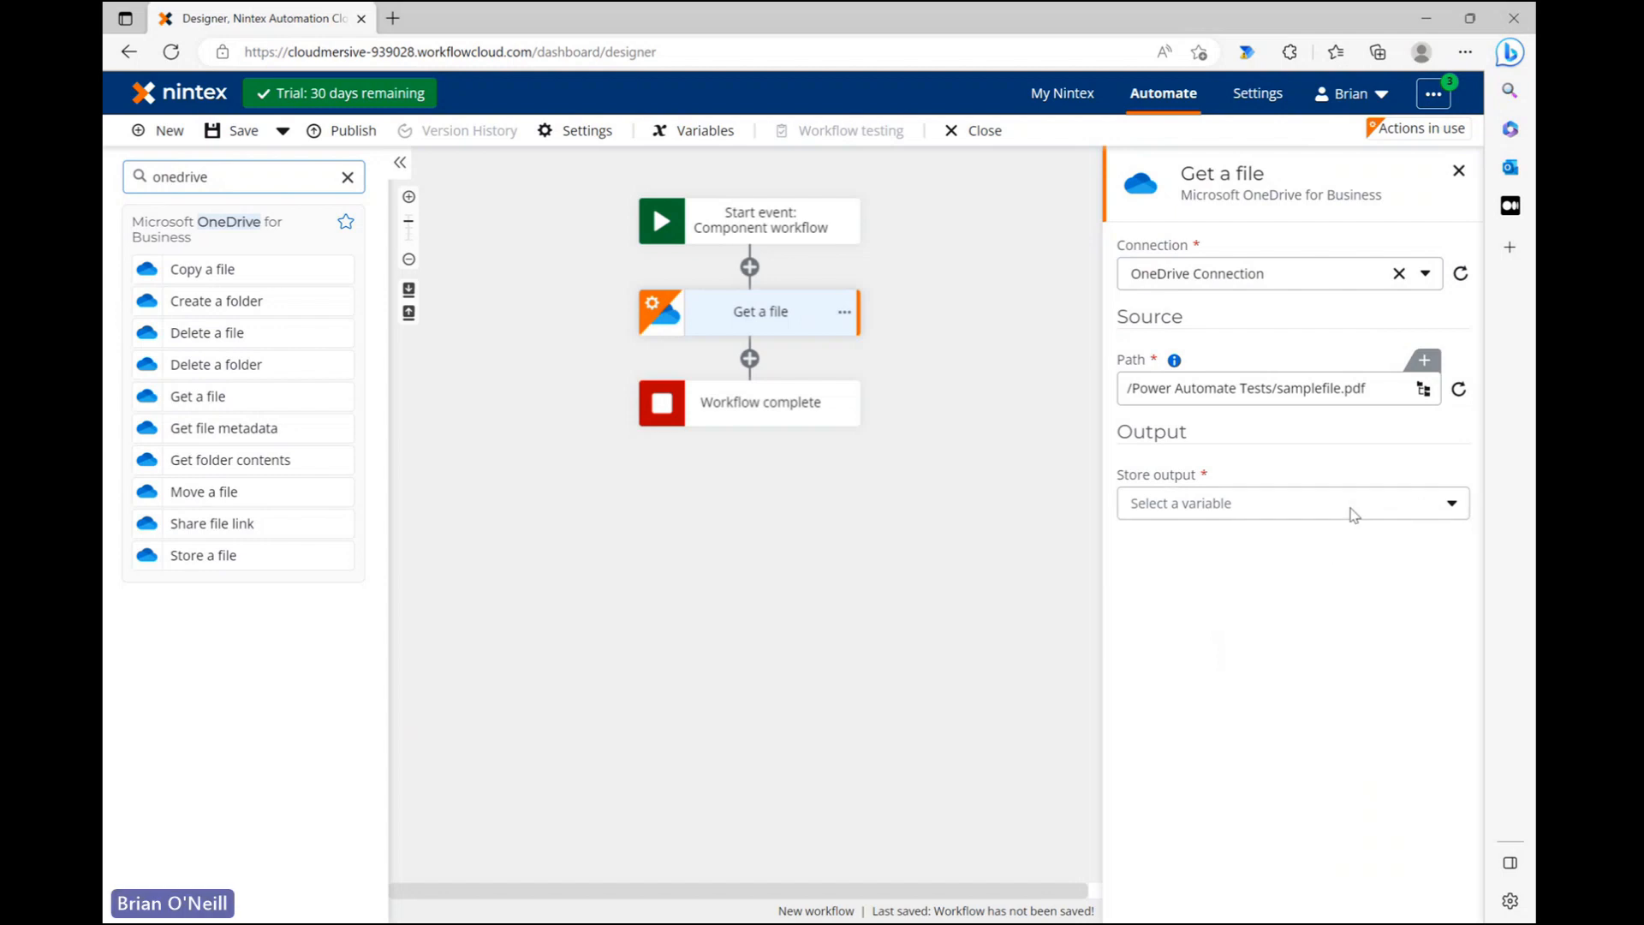
Step: Create a File-type workflow variable named "OneDrive File Content" for the output of the Get a file action
{"action": "left_click", "coordinate": [1400, 504]}
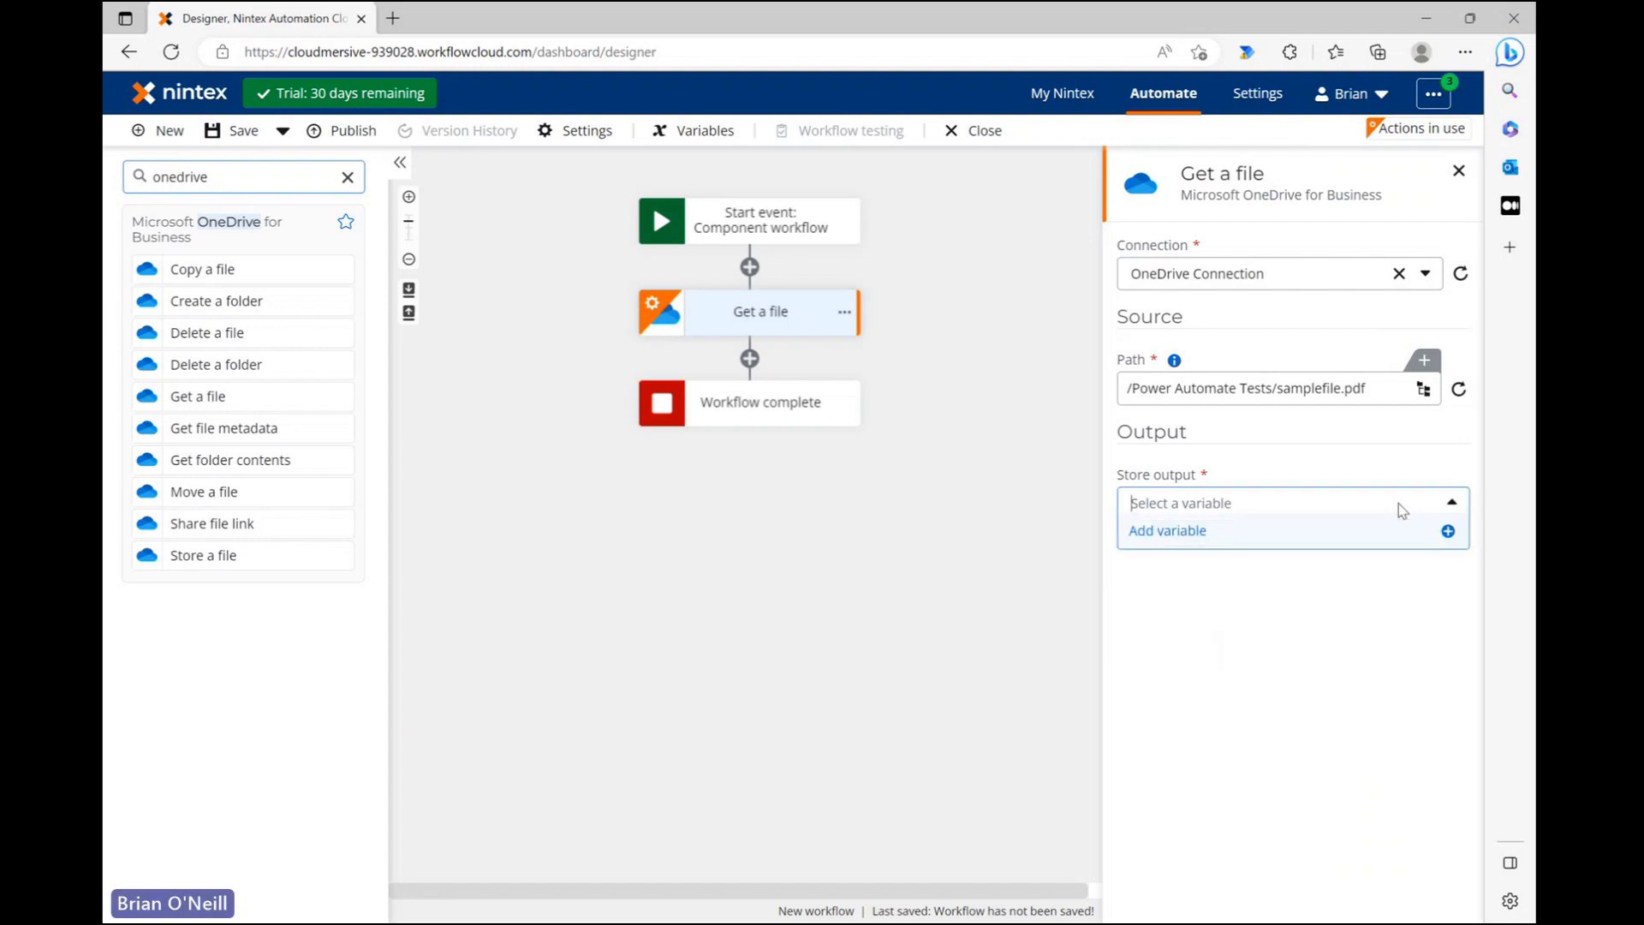
{"action": "left_click", "coordinate": [1448, 531]}
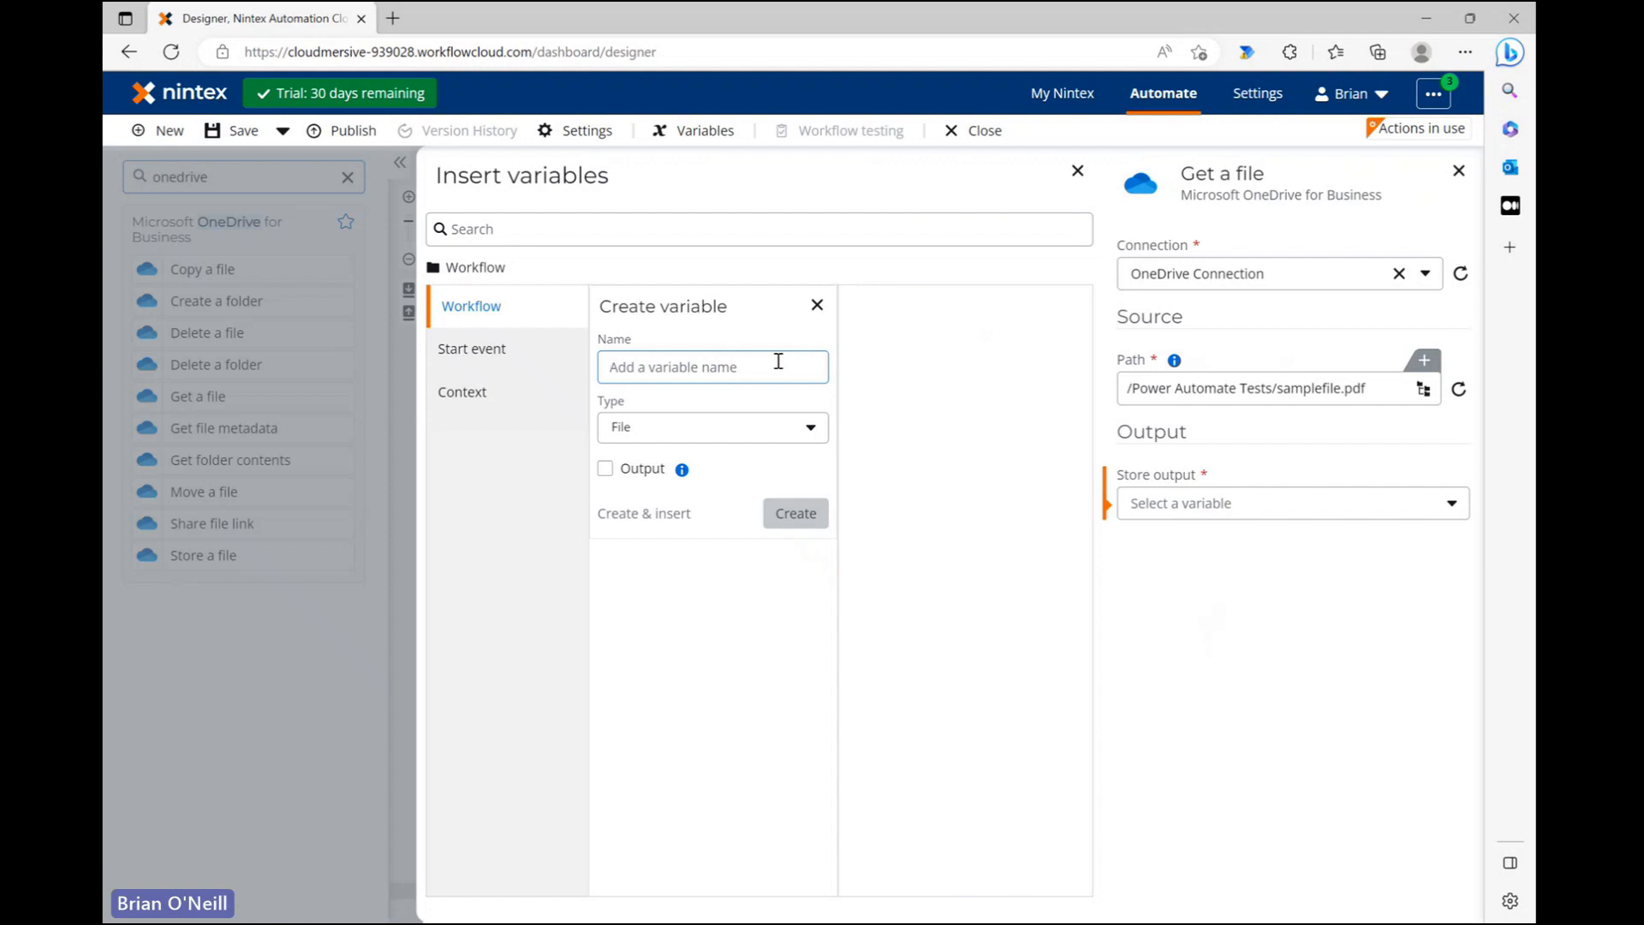
{"action": "type", "text": "OneD"}
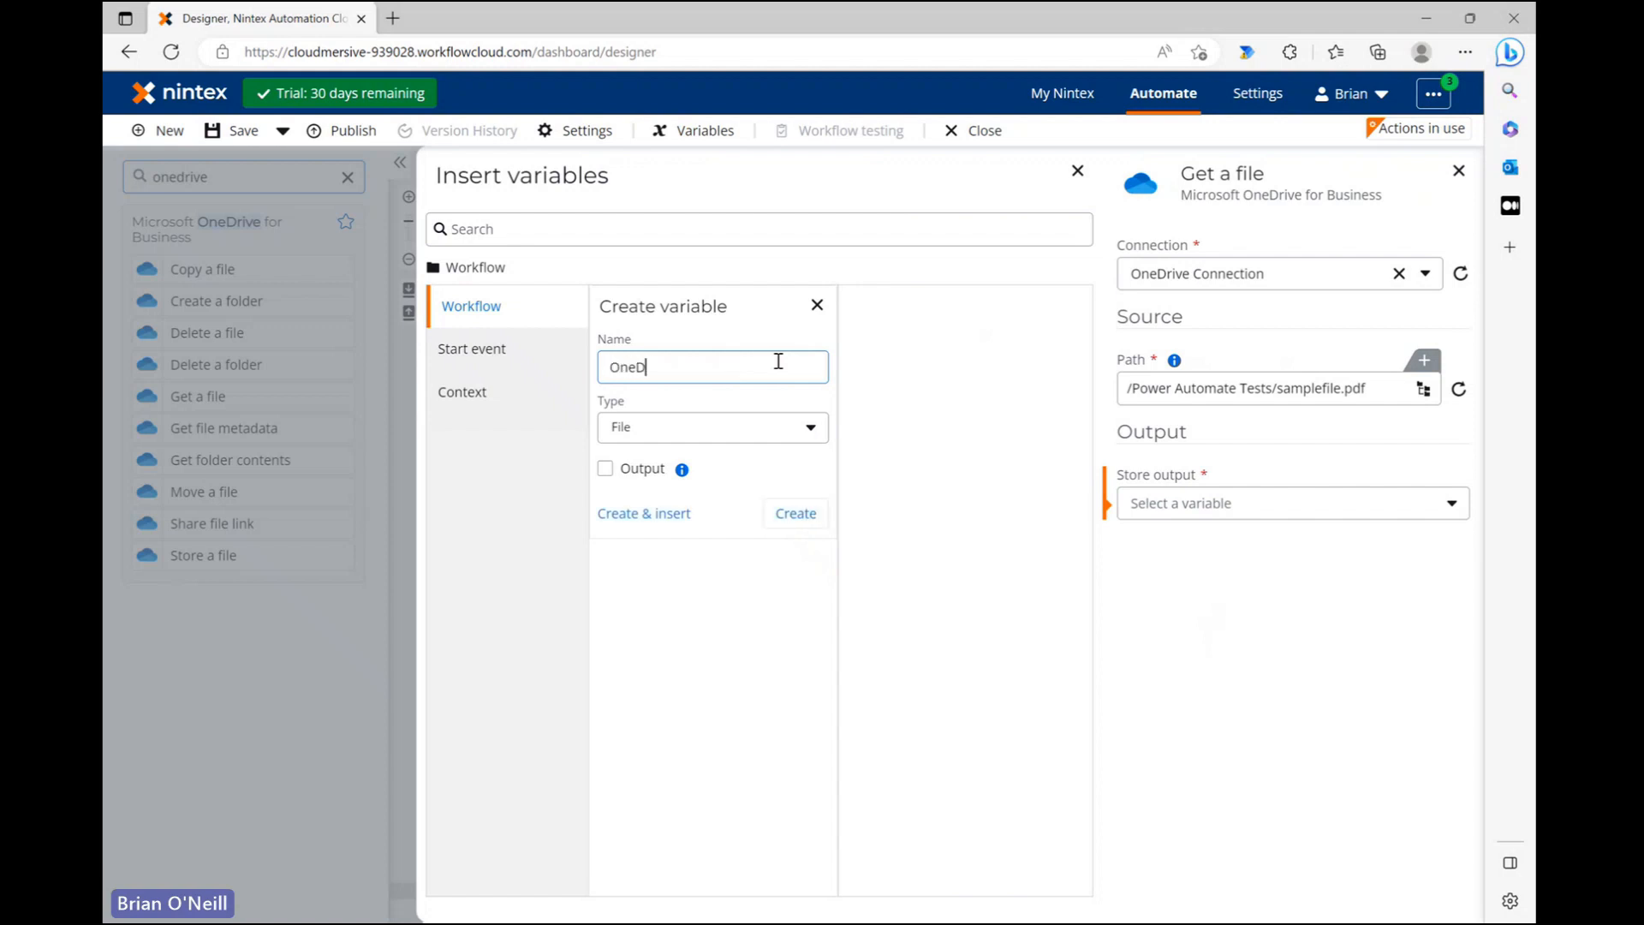
{"action": "type", "text": "rive File Content"}
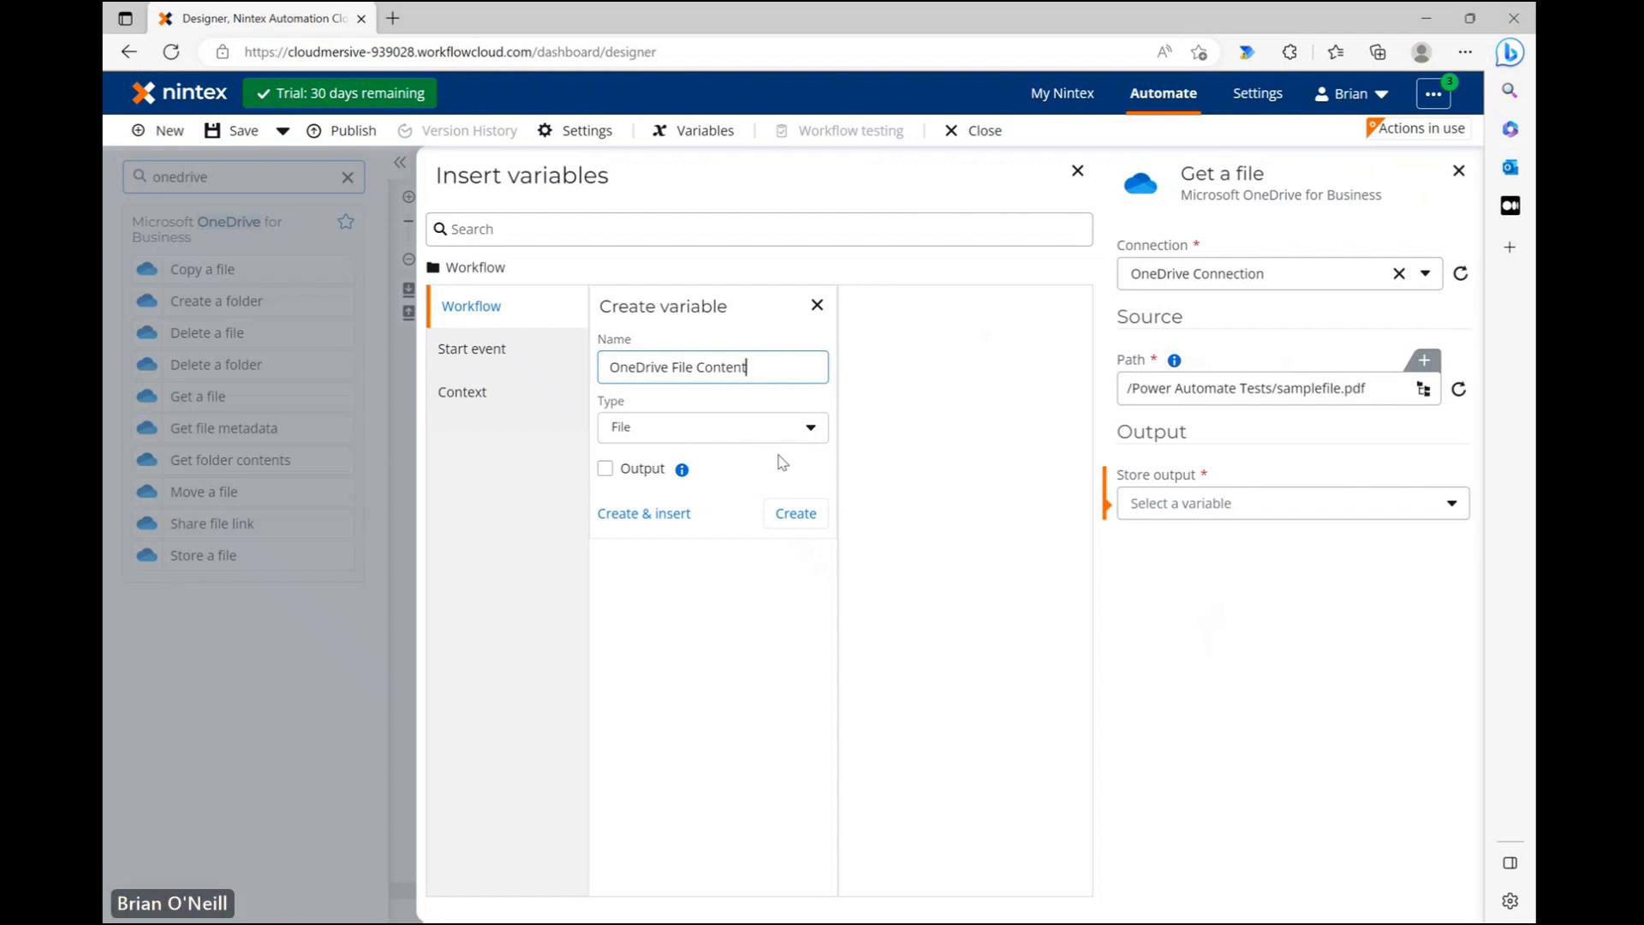
{"action": "left_click", "coordinate": [805, 517]}
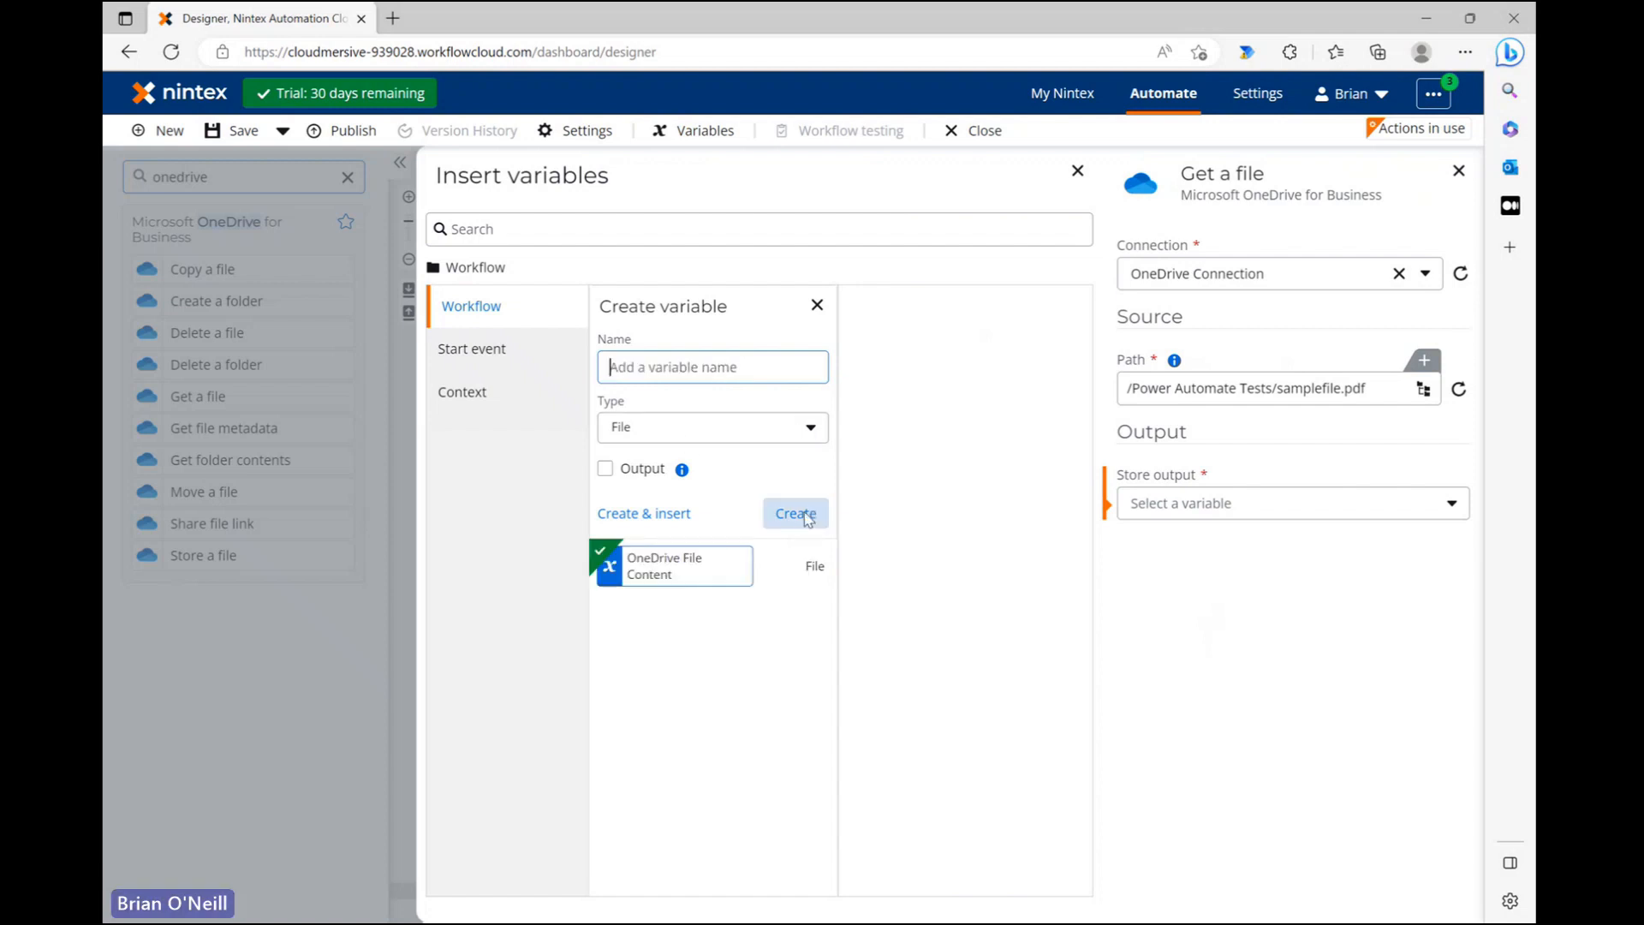
Step: Store the Get a file output in the OneDrive File Content variable and close the action's settings
{"action": "mouse_move", "coordinate": [770, 575]}
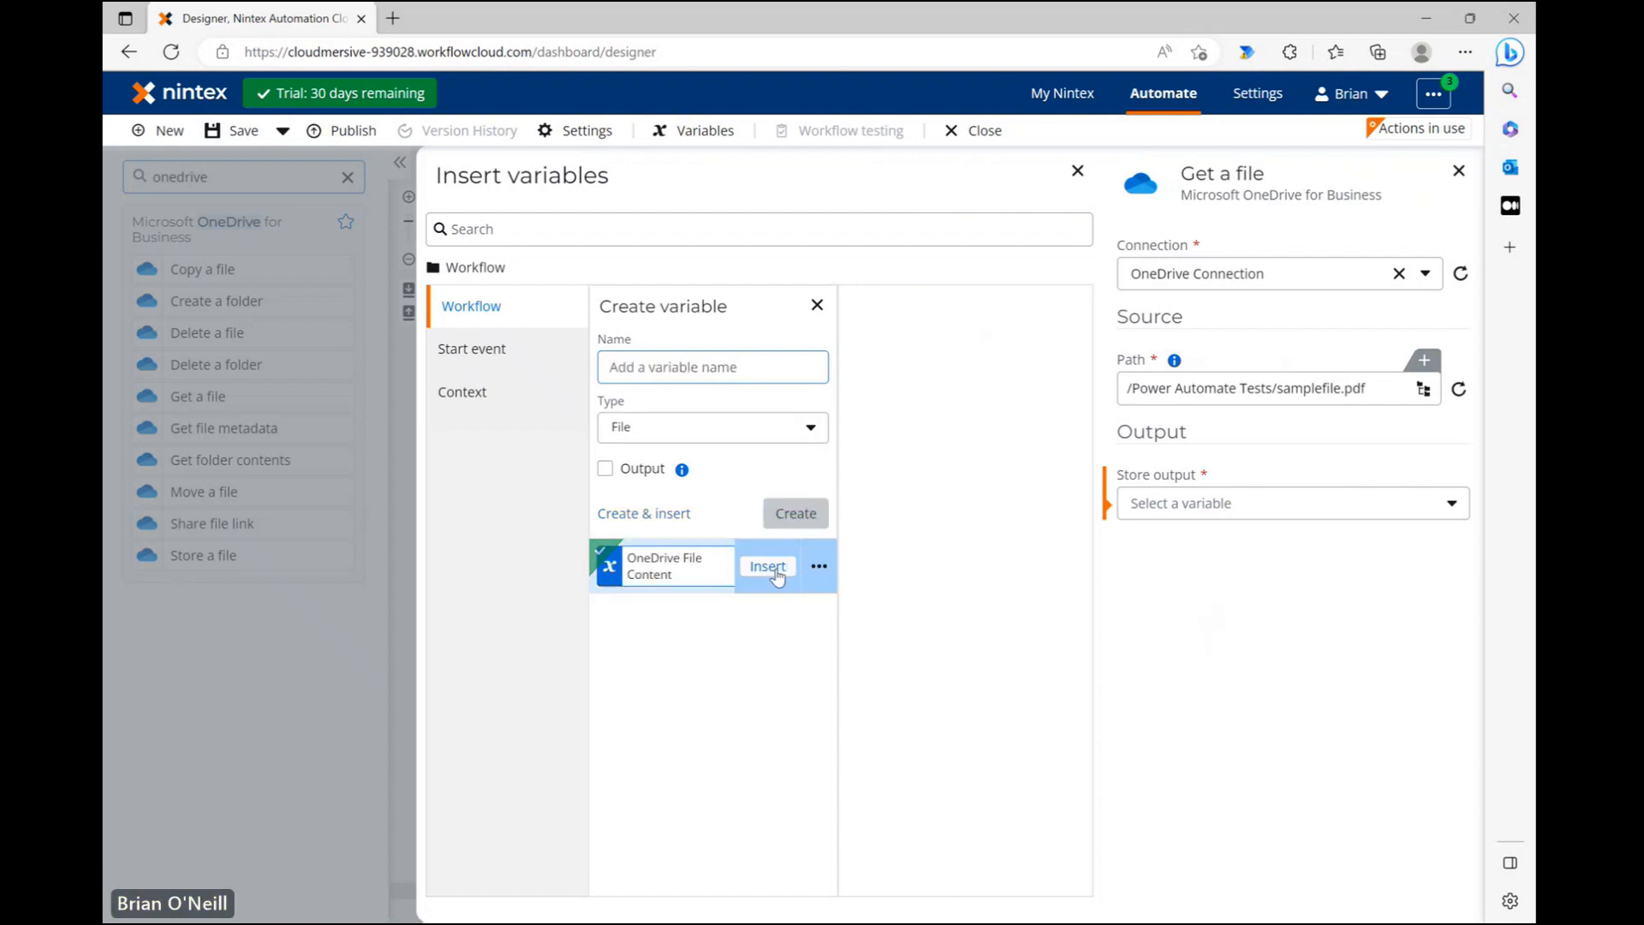
{"action": "left_click", "coordinate": [1175, 511]}
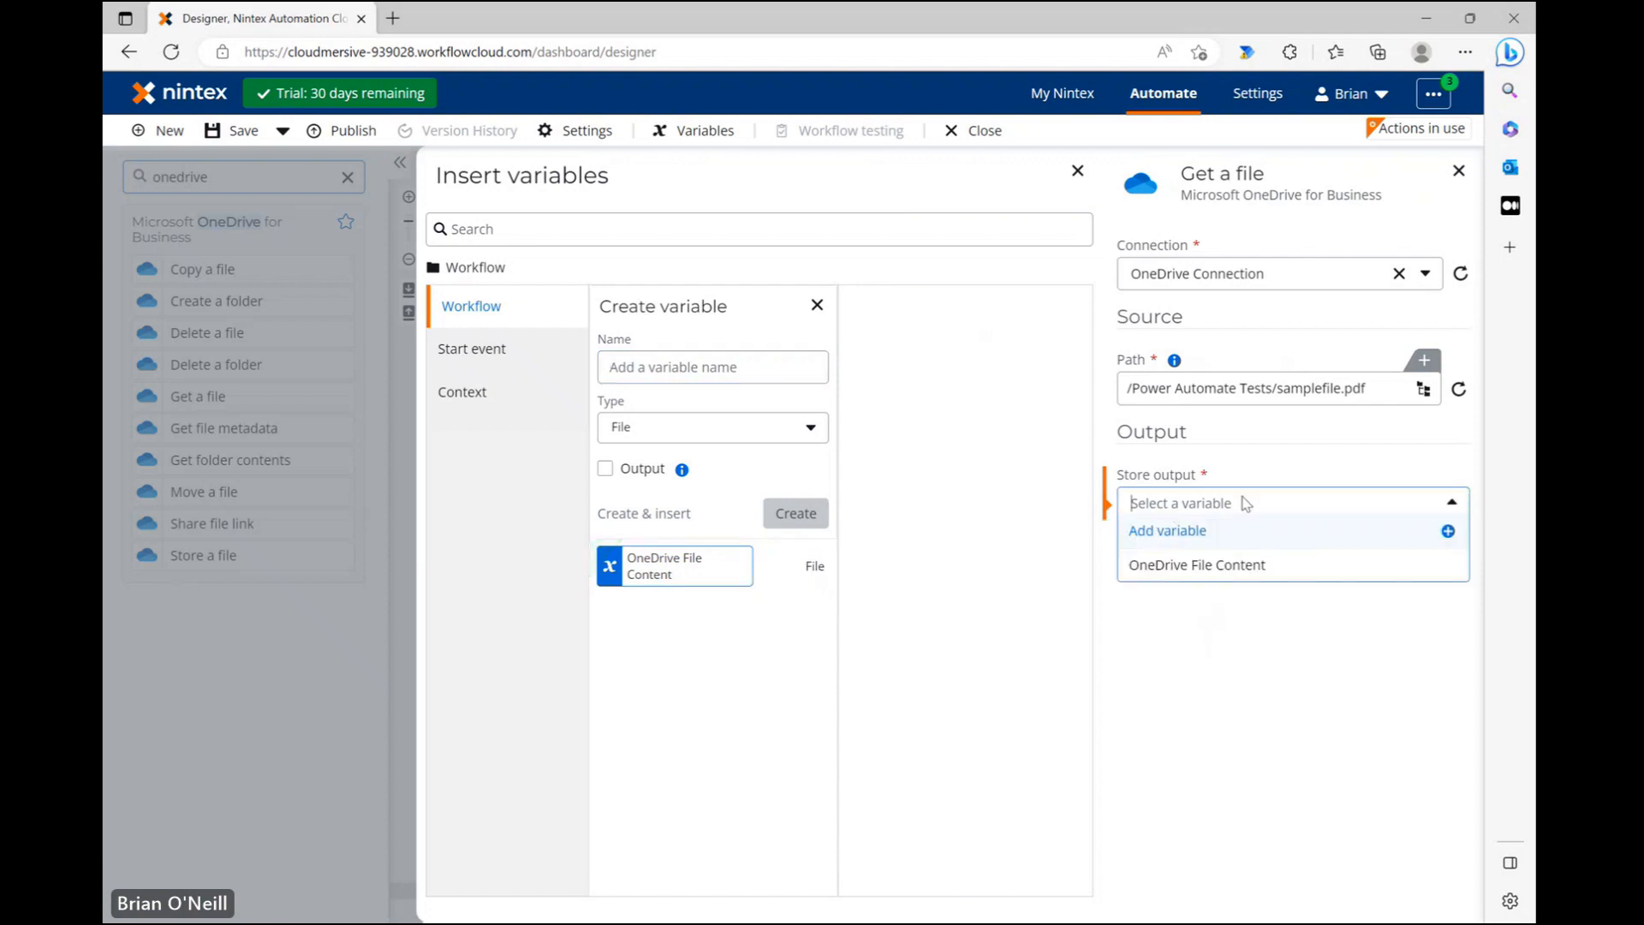
{"action": "left_click", "coordinate": [1047, 505]}
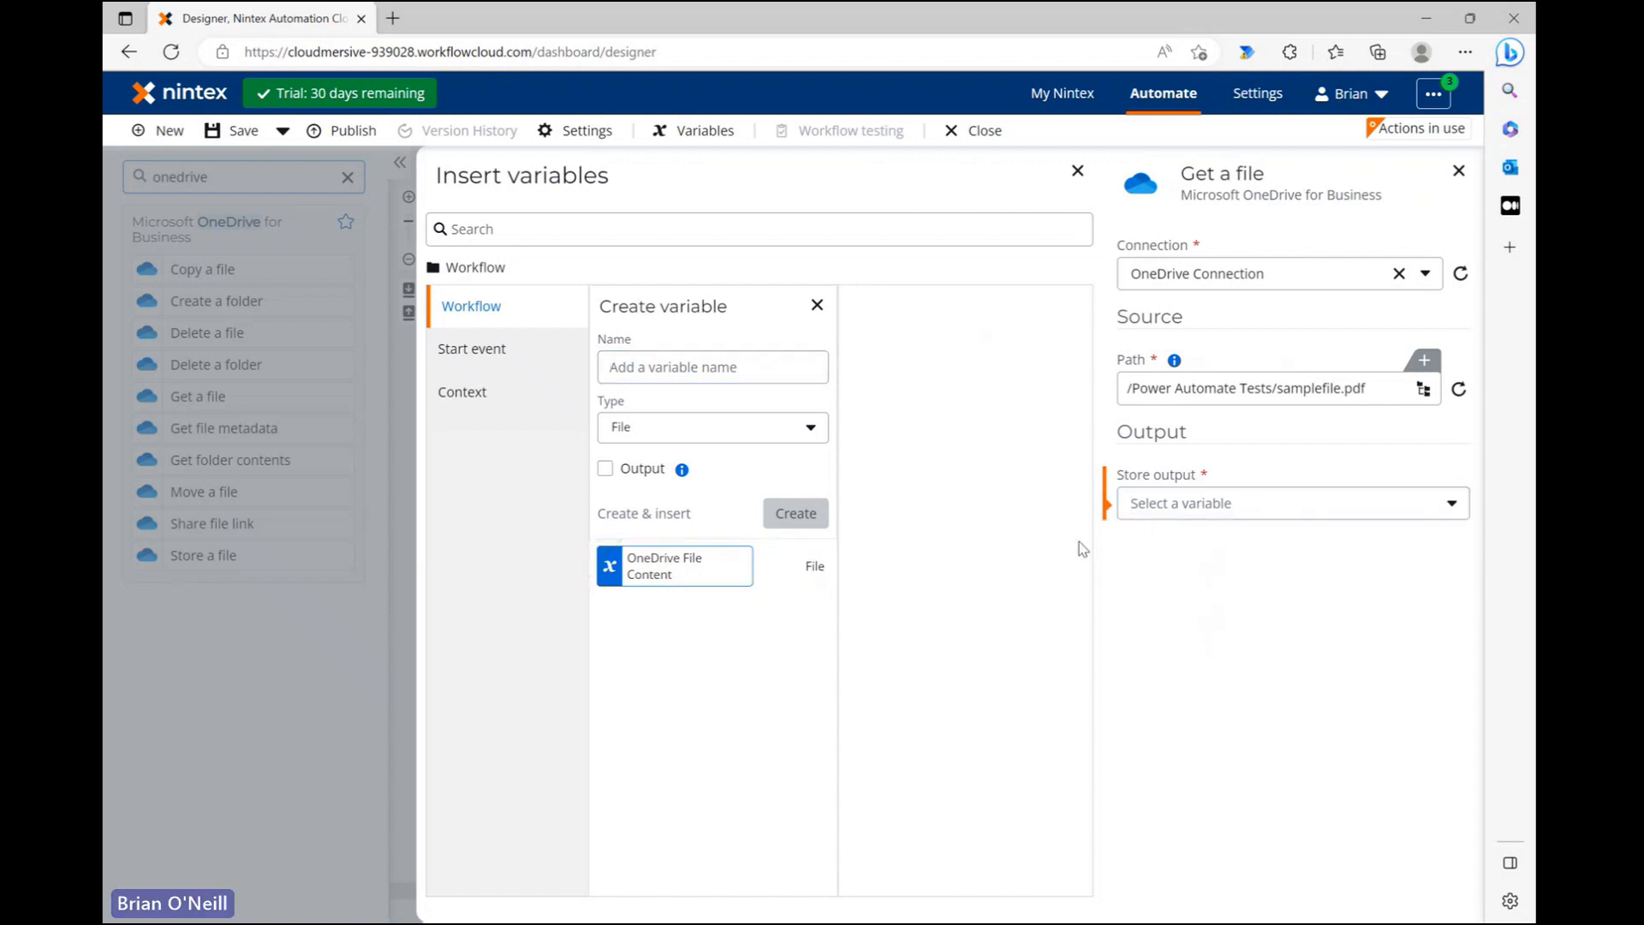
{"action": "left_click", "coordinate": [1310, 516]}
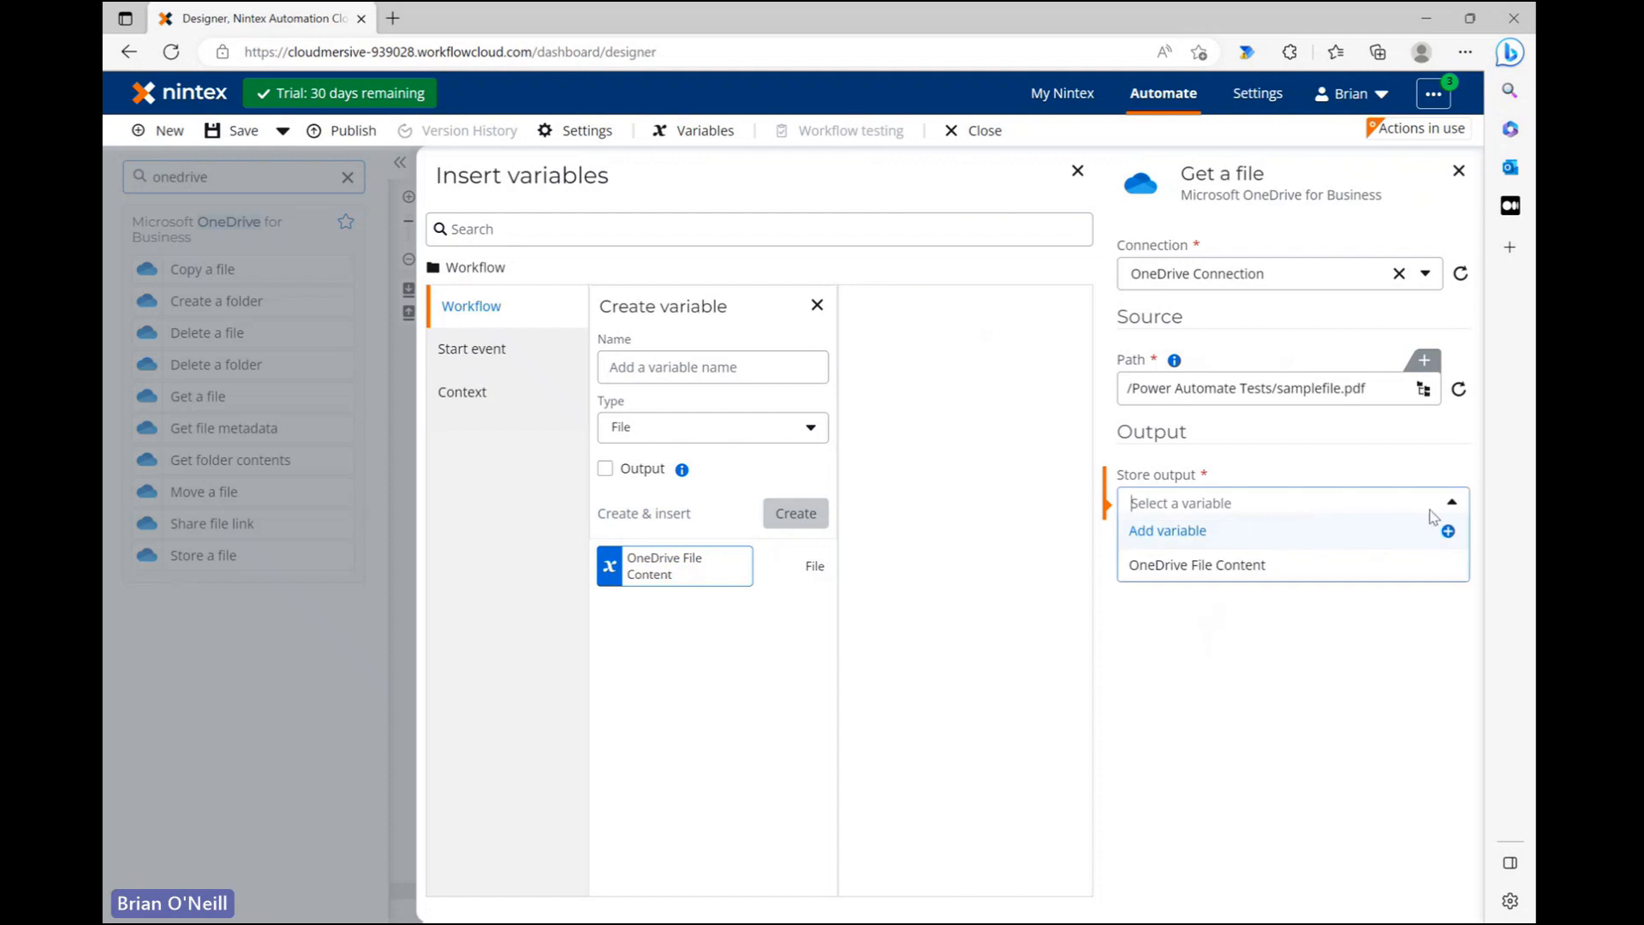
{"action": "left_click", "coordinate": [1219, 573]}
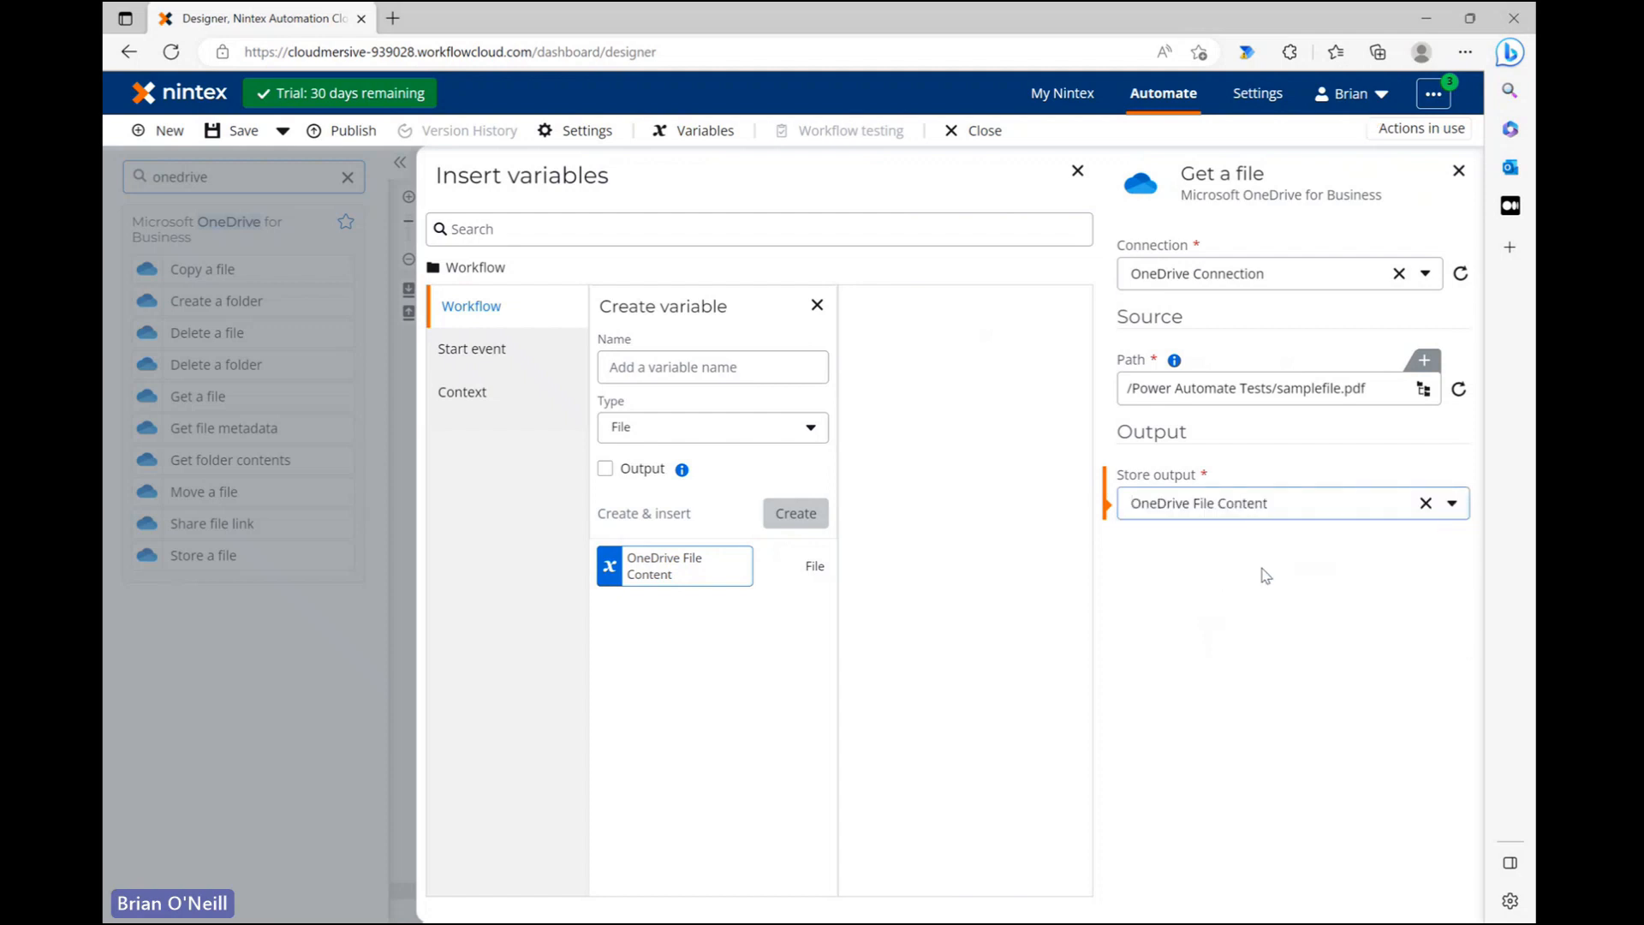
{"action": "left_click", "coordinate": [1460, 174]}
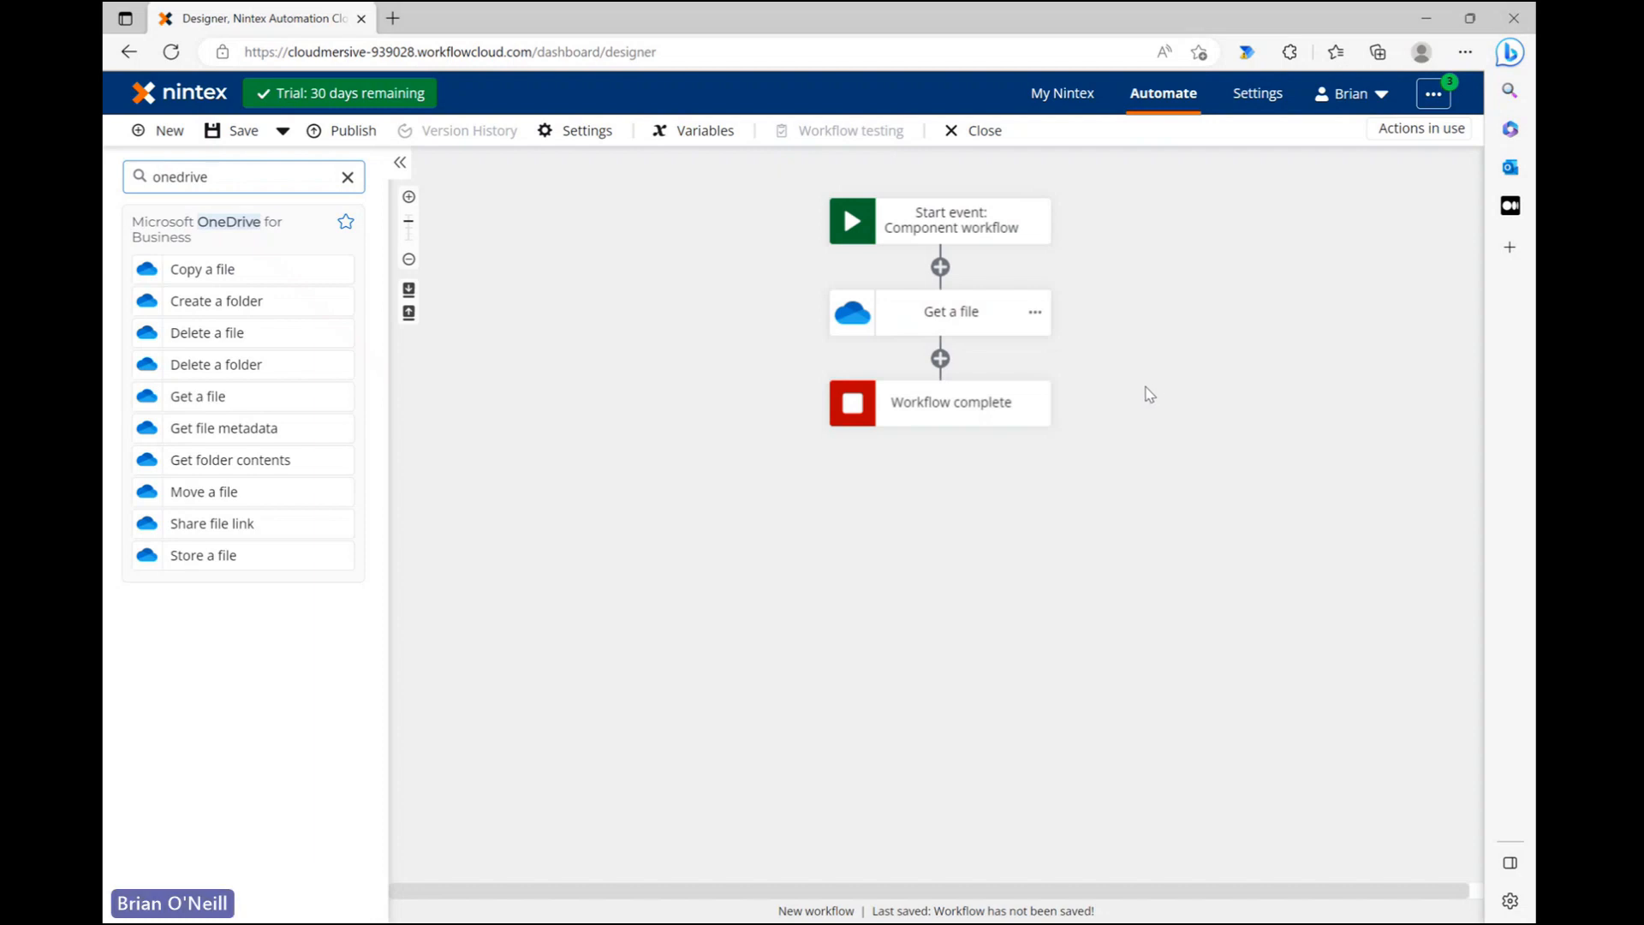
Step: Add the Cloudmersive Virus Scan action "Scan a file" after Get a file and open its settings
{"action": "left_click", "coordinate": [941, 359]}
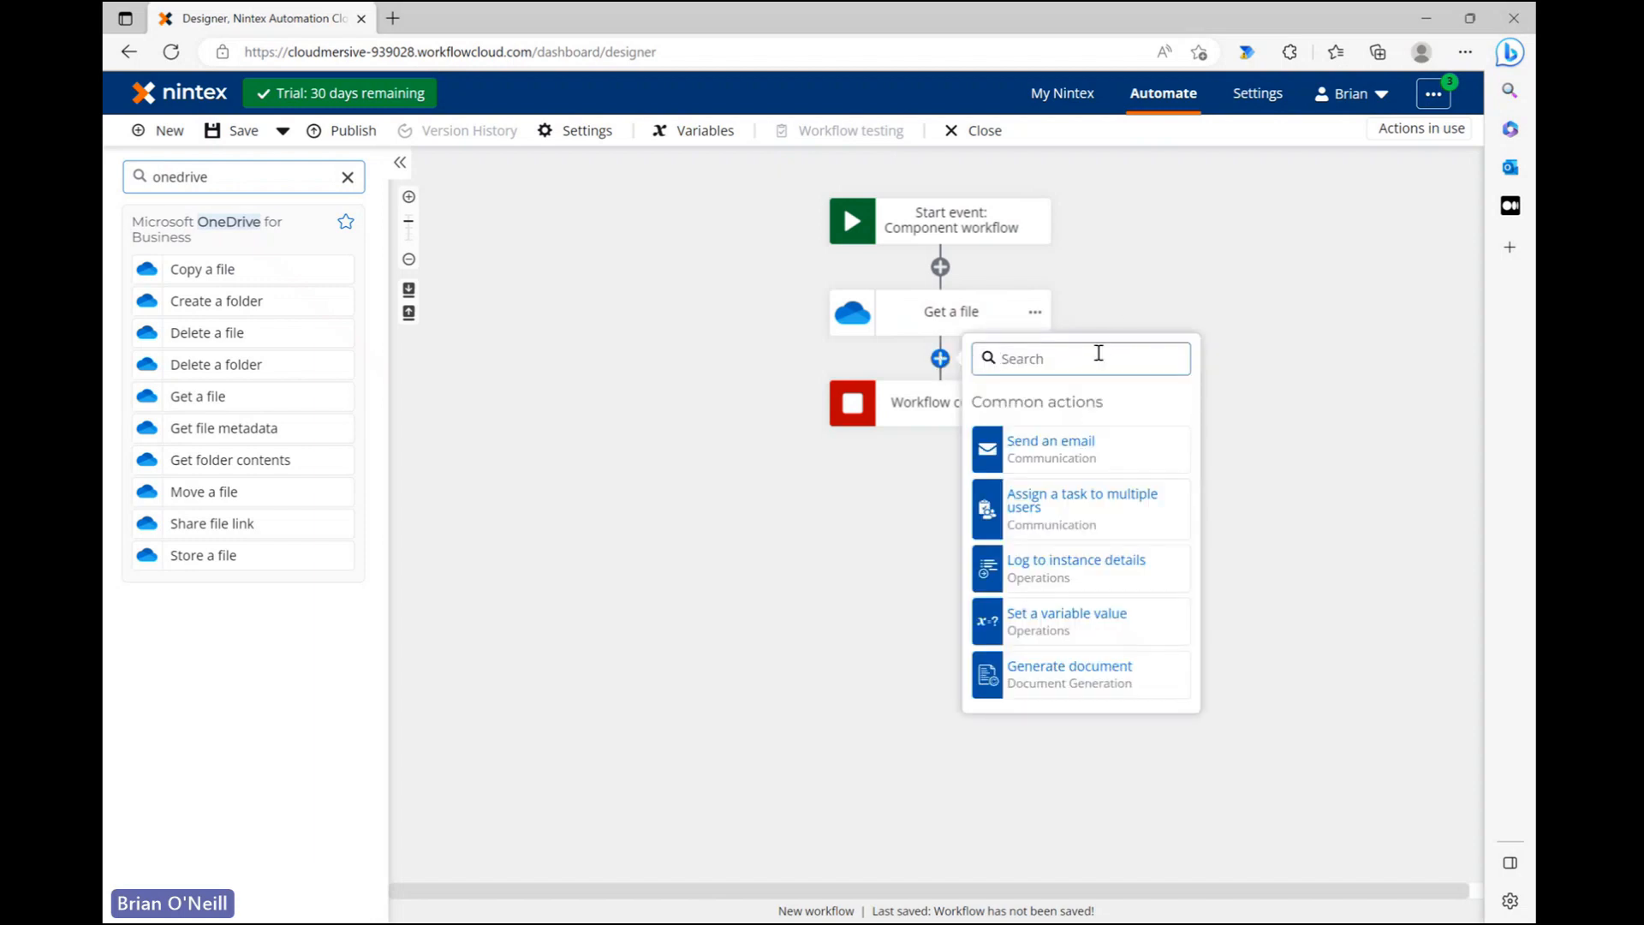
{"action": "type", "text": "Cloudmersive scan"}
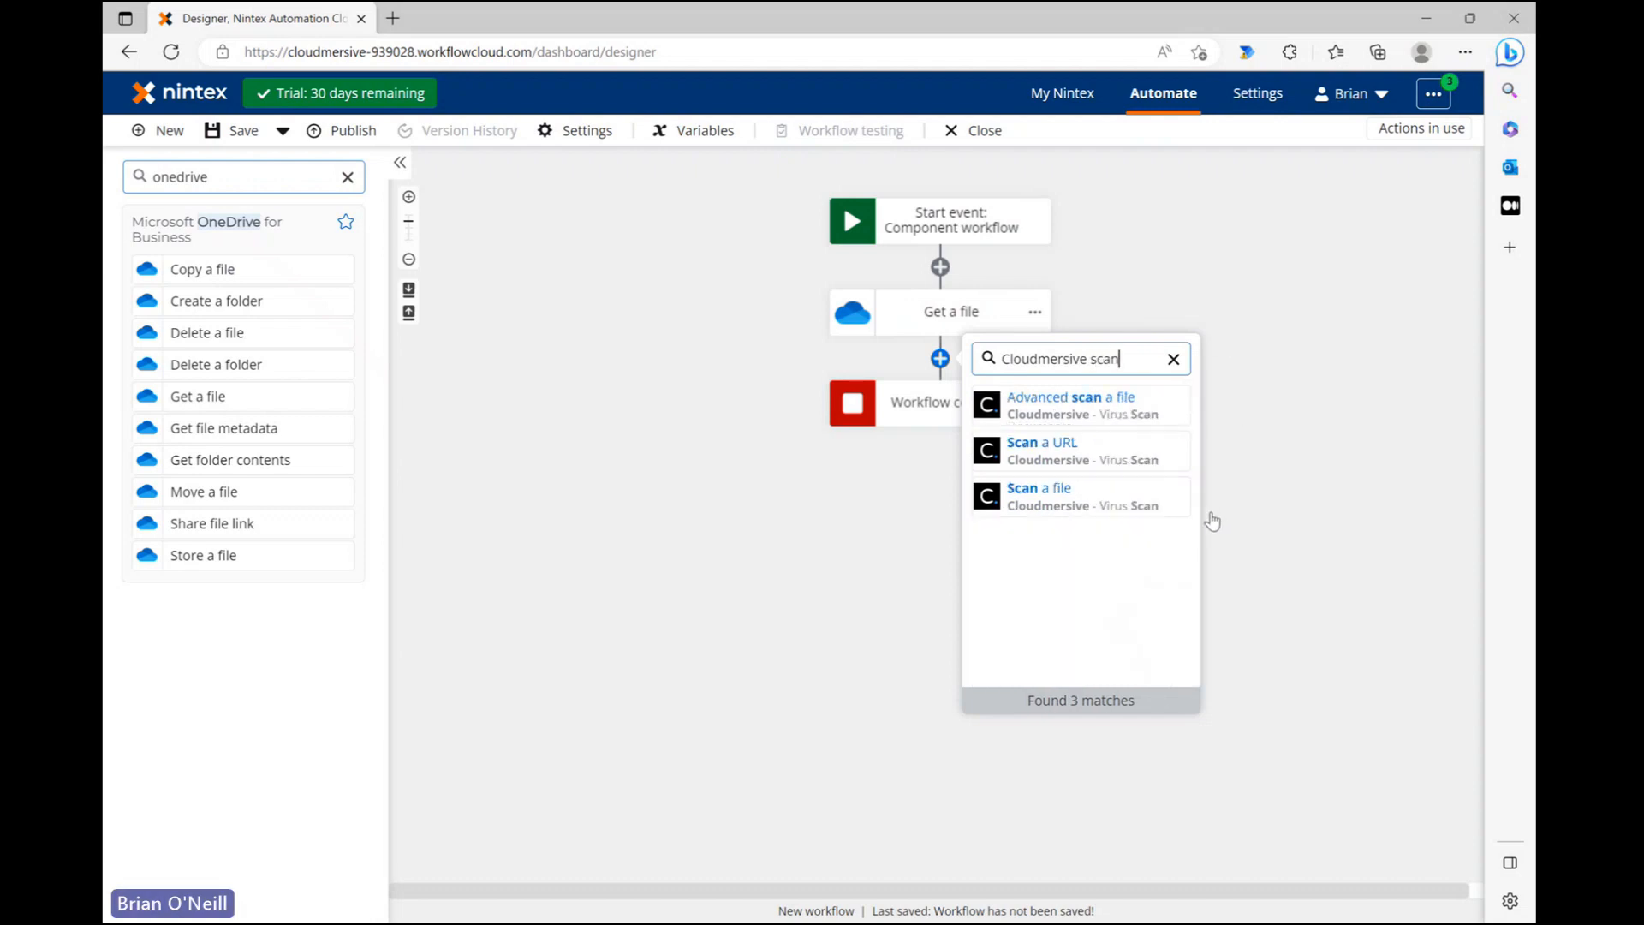
{"action": "left_click", "coordinate": [1126, 507]}
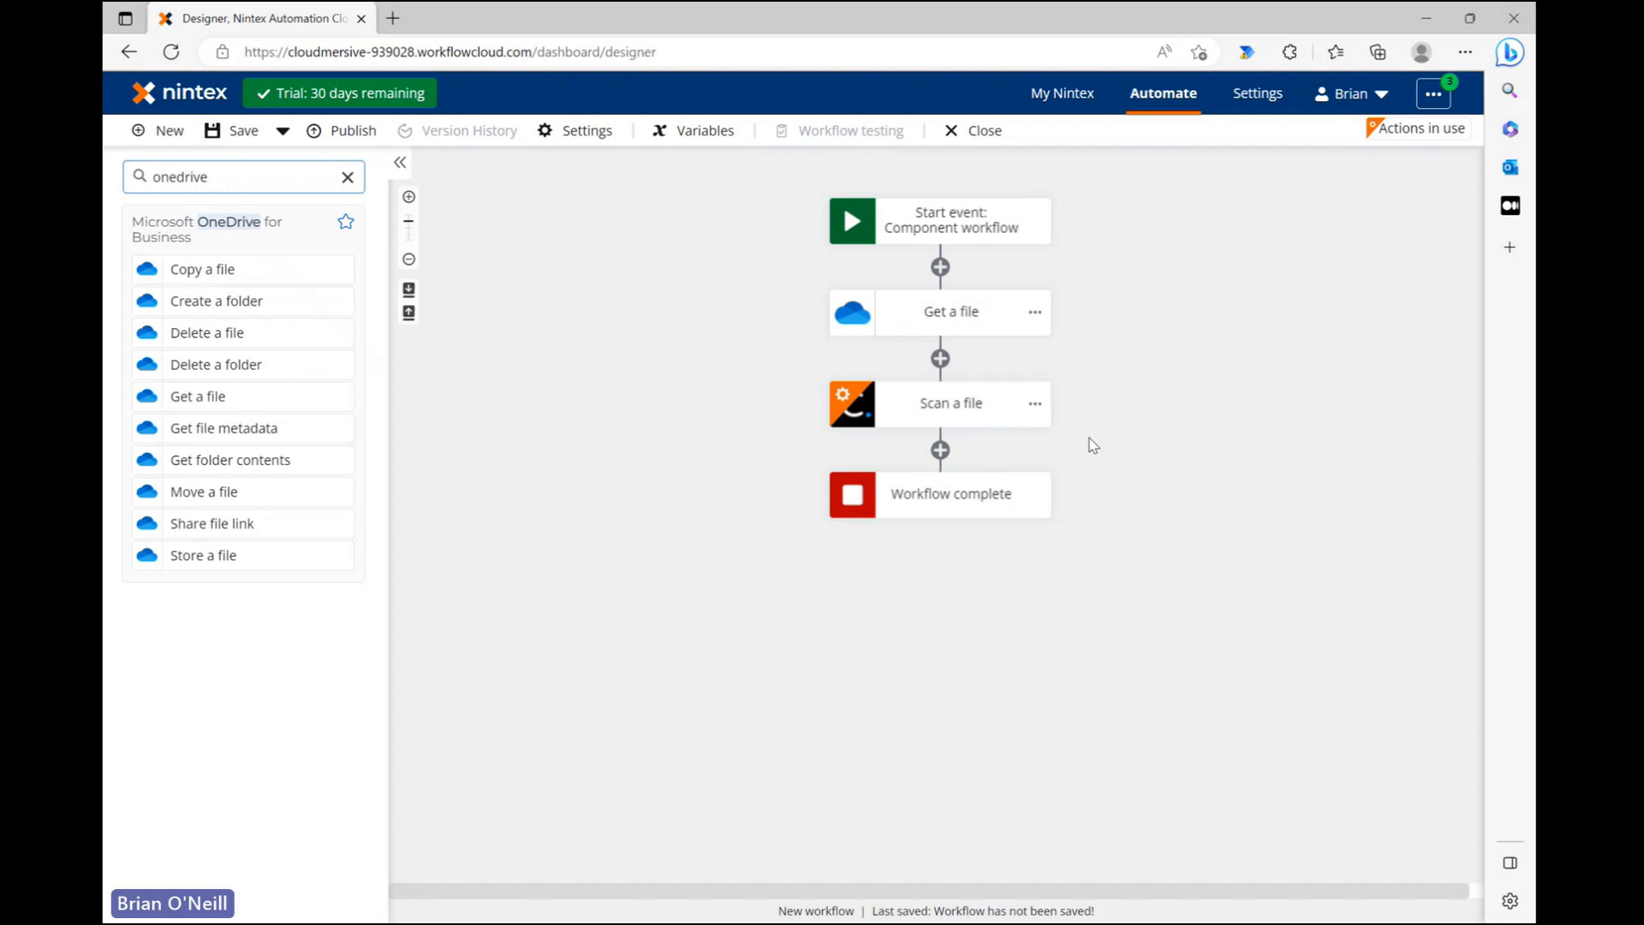
{"action": "left_click", "coordinate": [960, 411]}
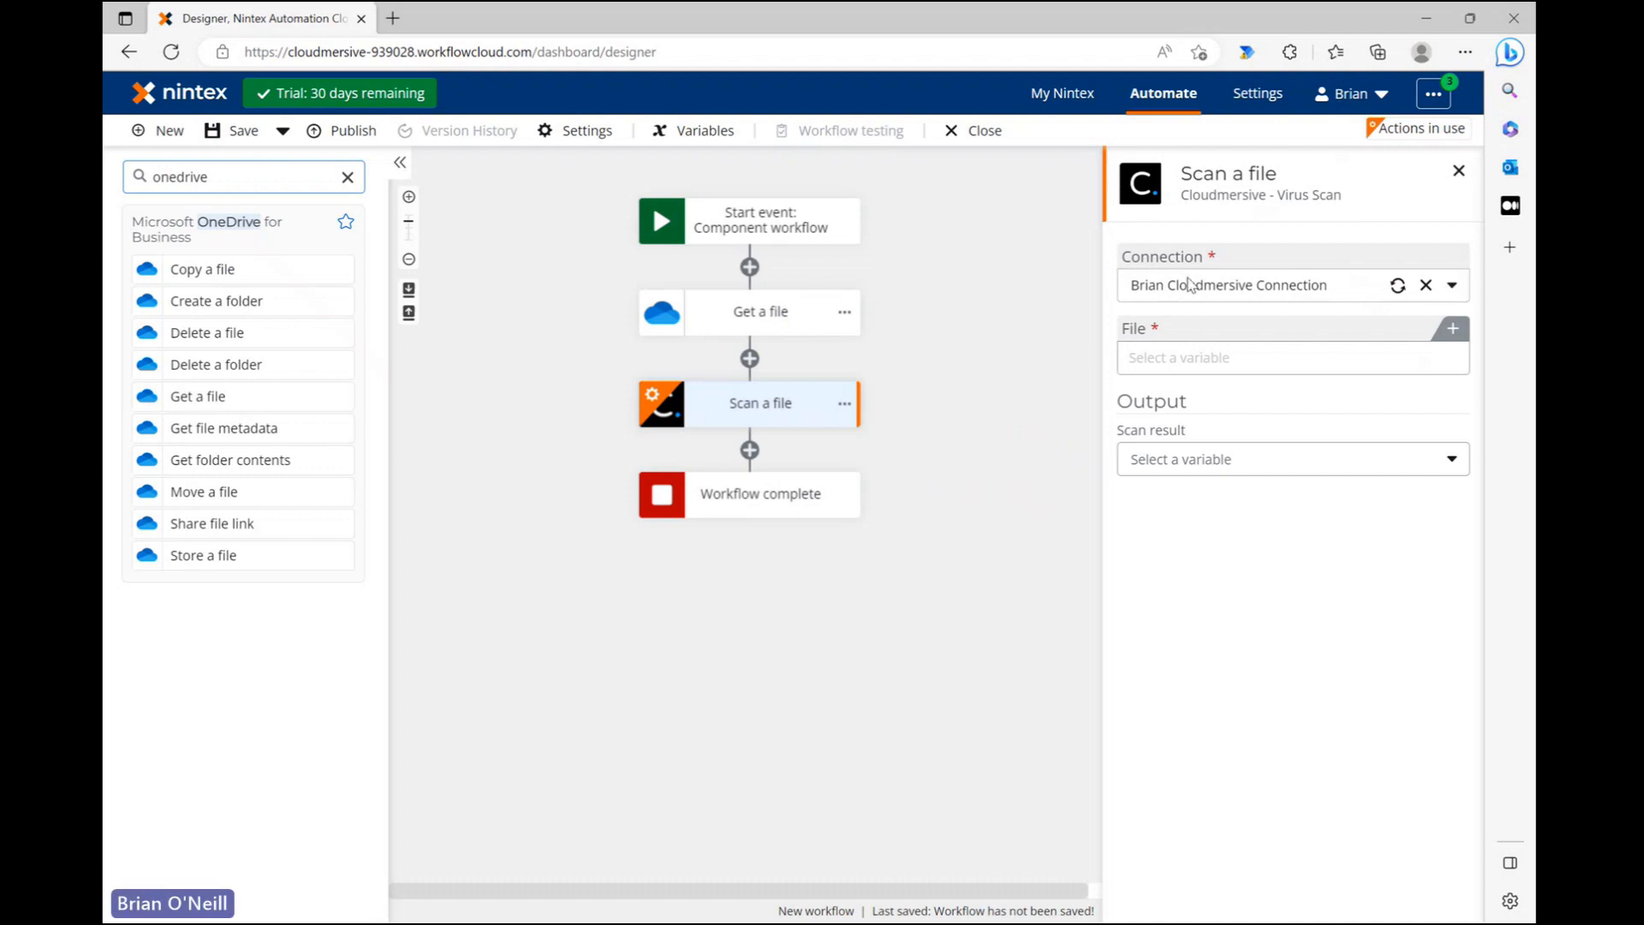
{"action": "left_click", "coordinate": [1459, 290]}
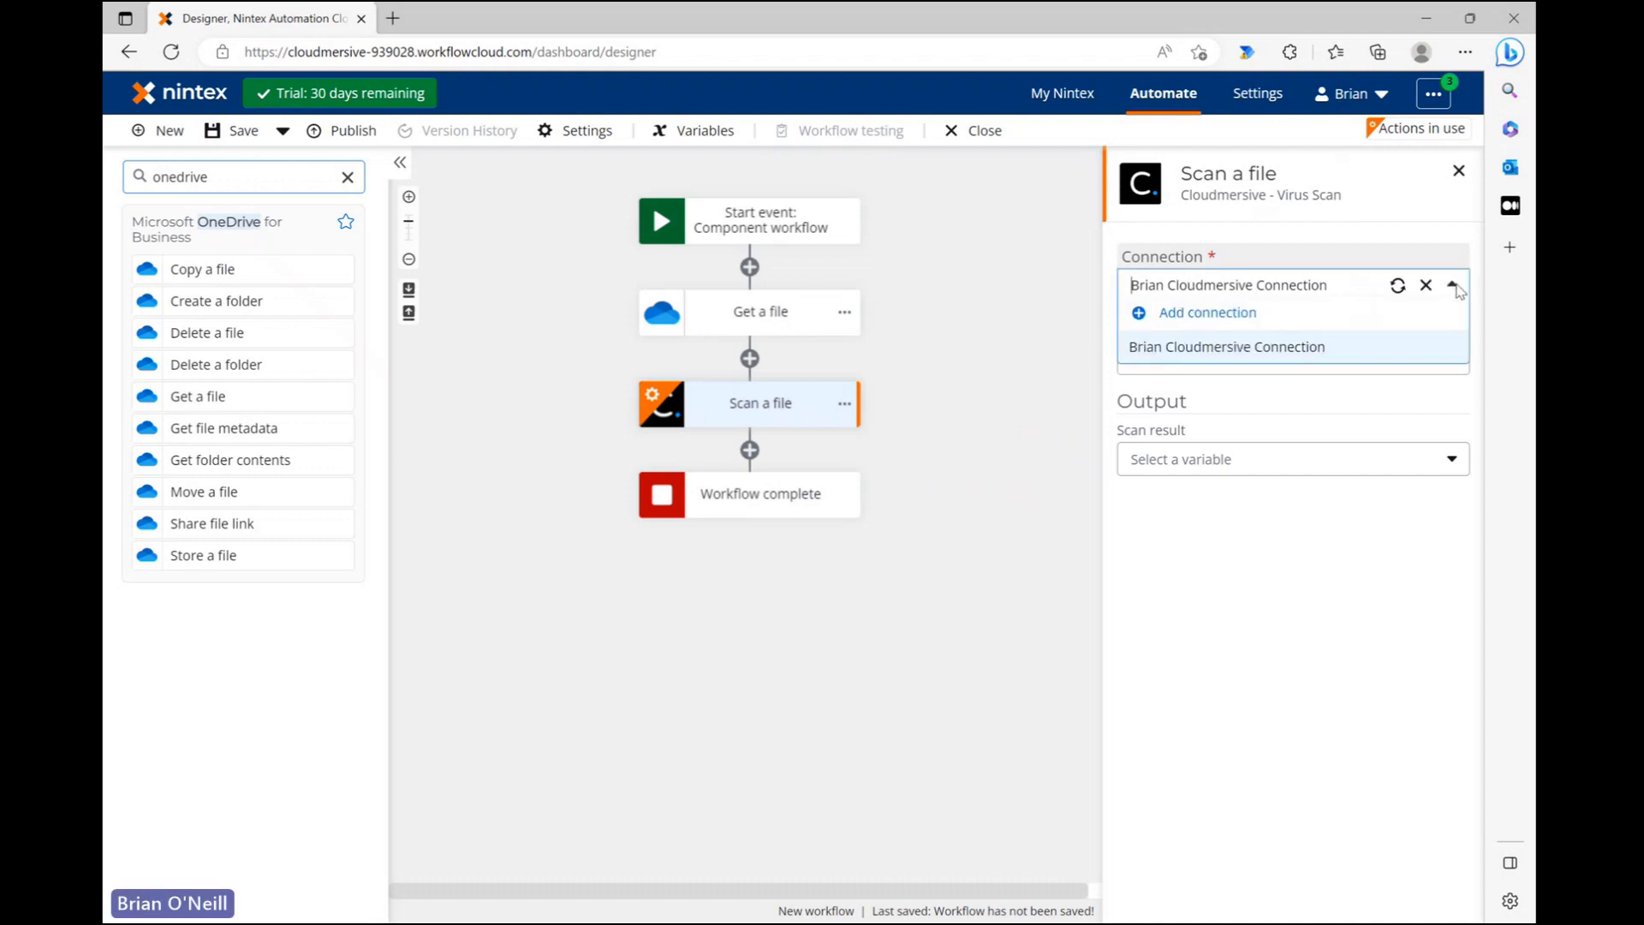
{"action": "left_click", "coordinate": [1205, 319]}
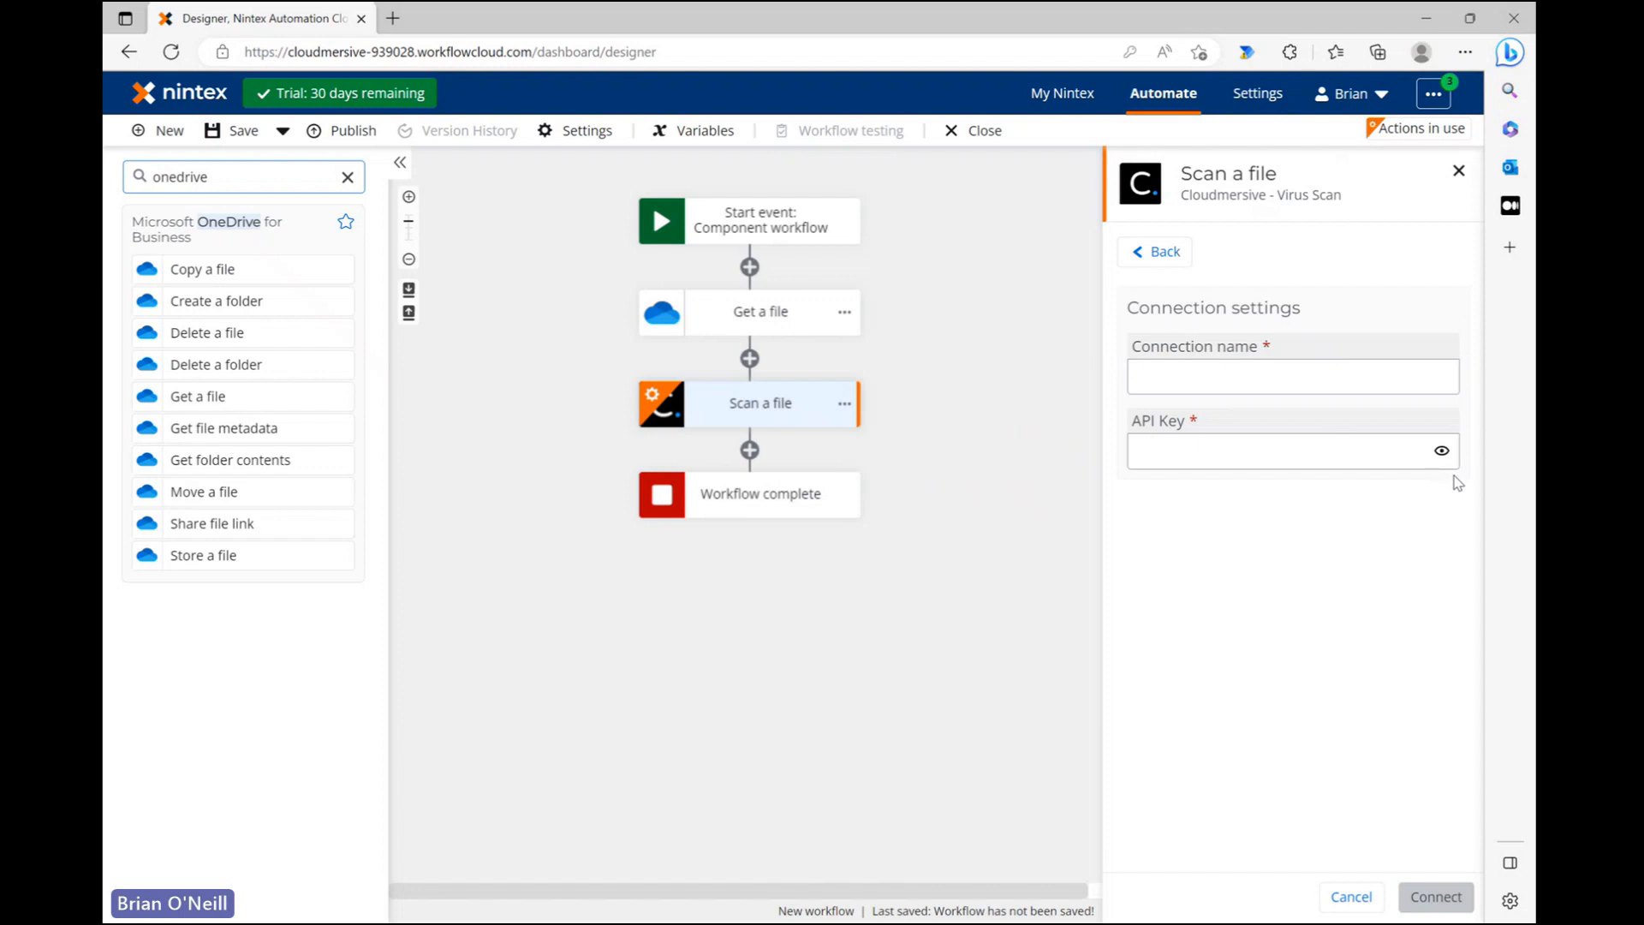
{"action": "left_click", "coordinate": [1442, 377]}
{"action": "left_click", "coordinate": [1210, 449]}
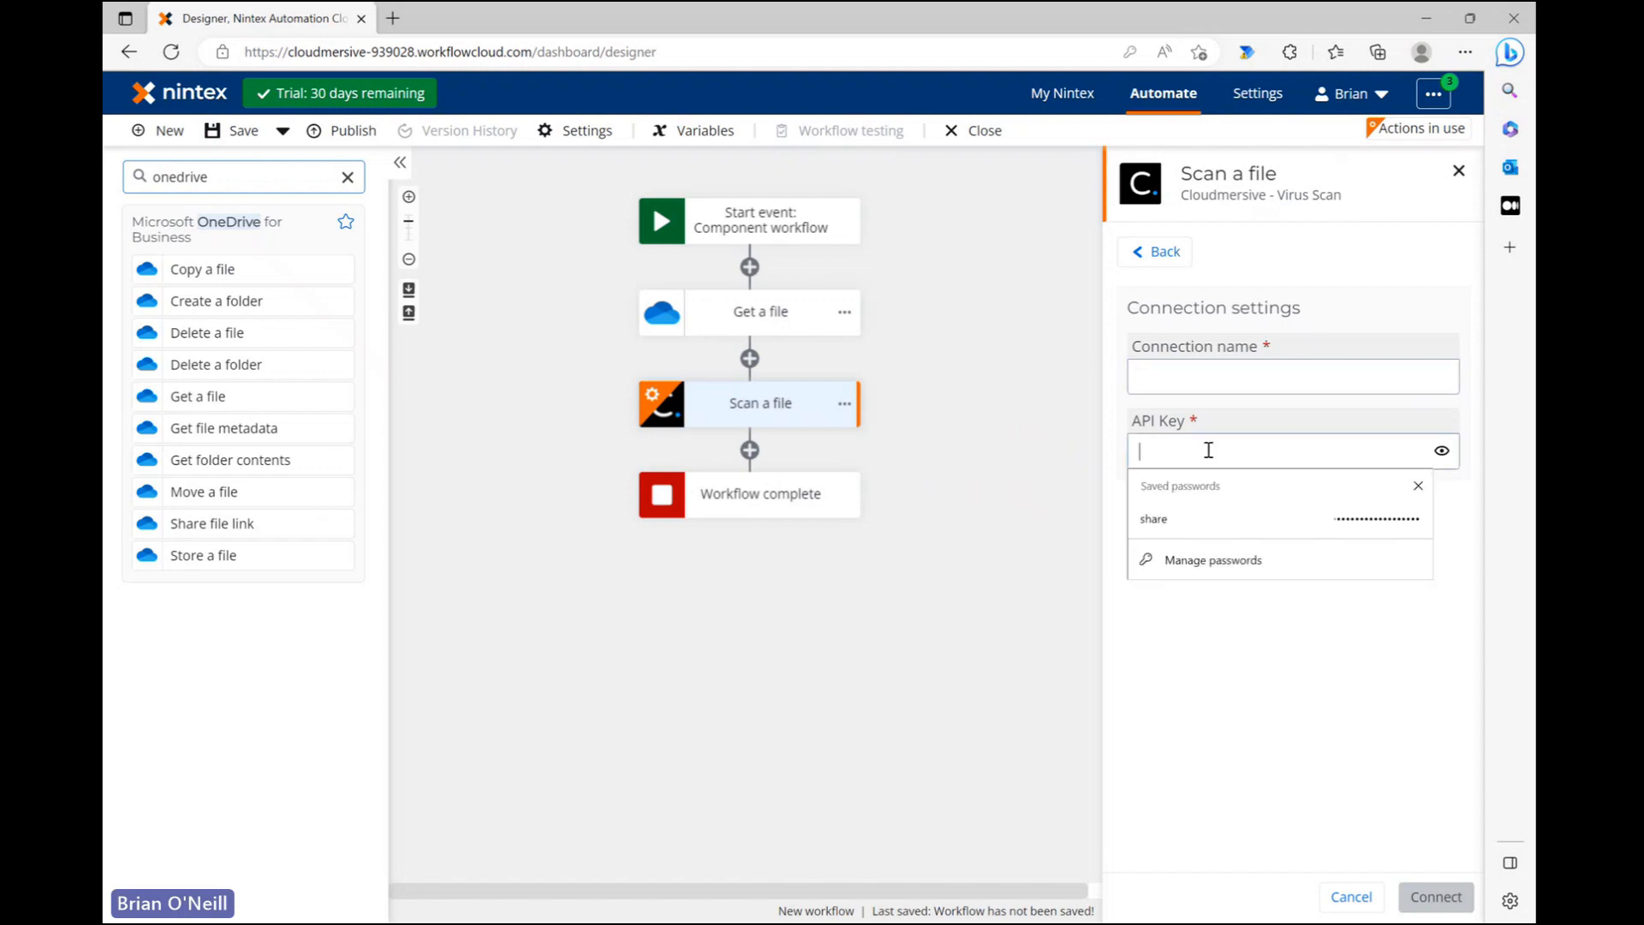
{"action": "left_click", "coordinate": [1352, 264]}
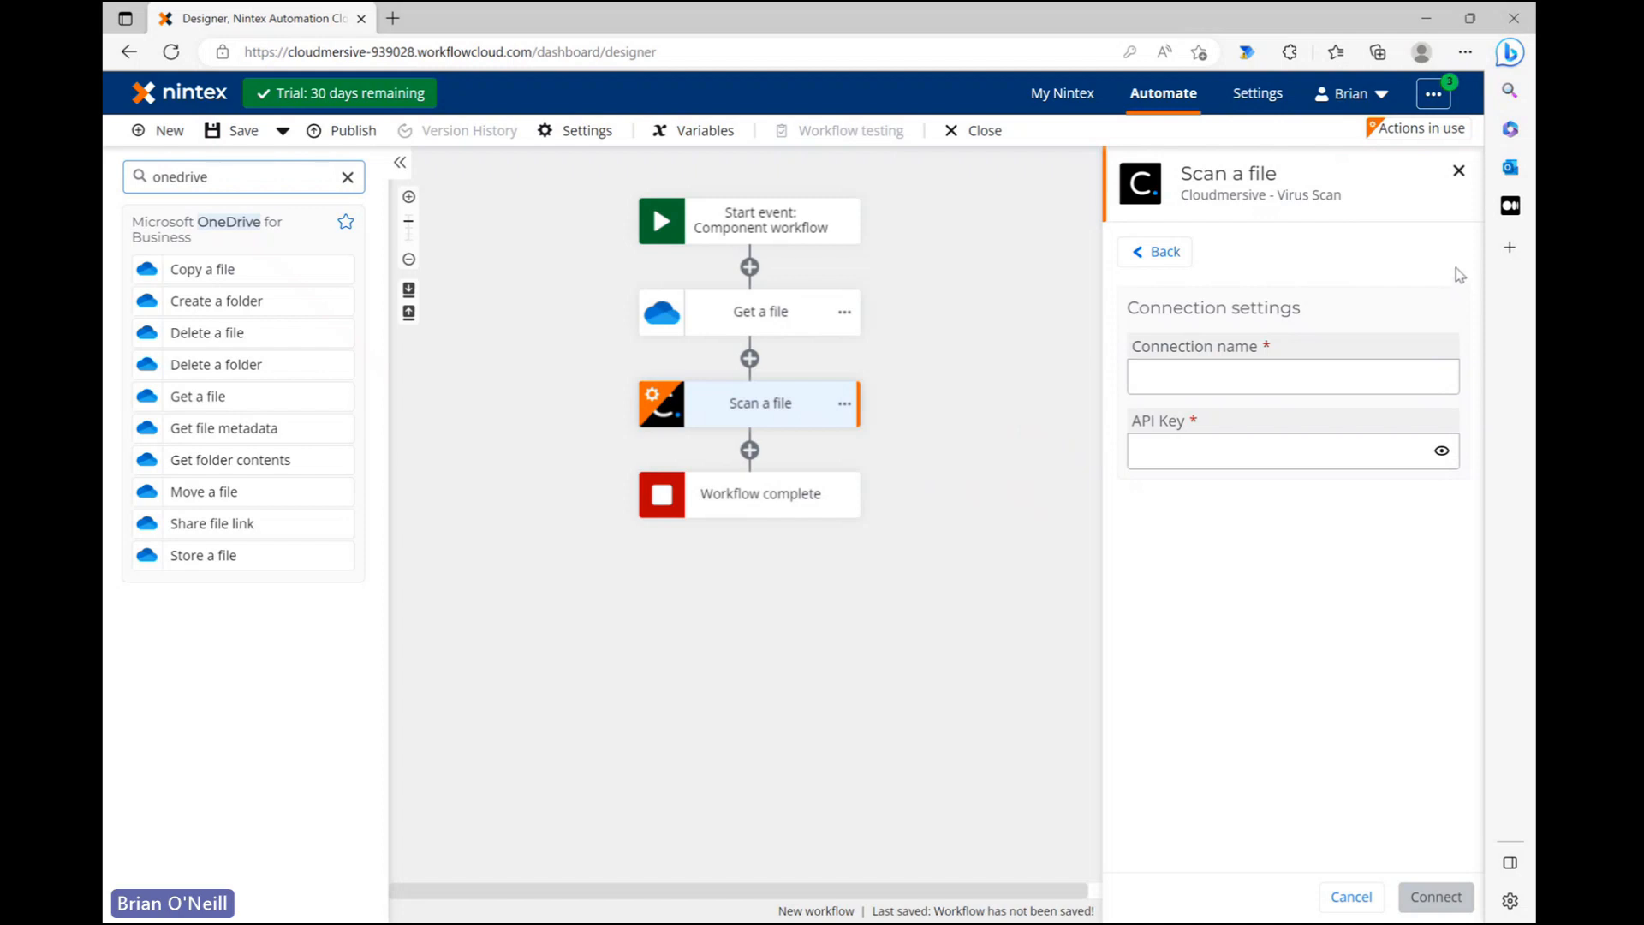
{"action": "left_click", "coordinate": [1154, 254]}
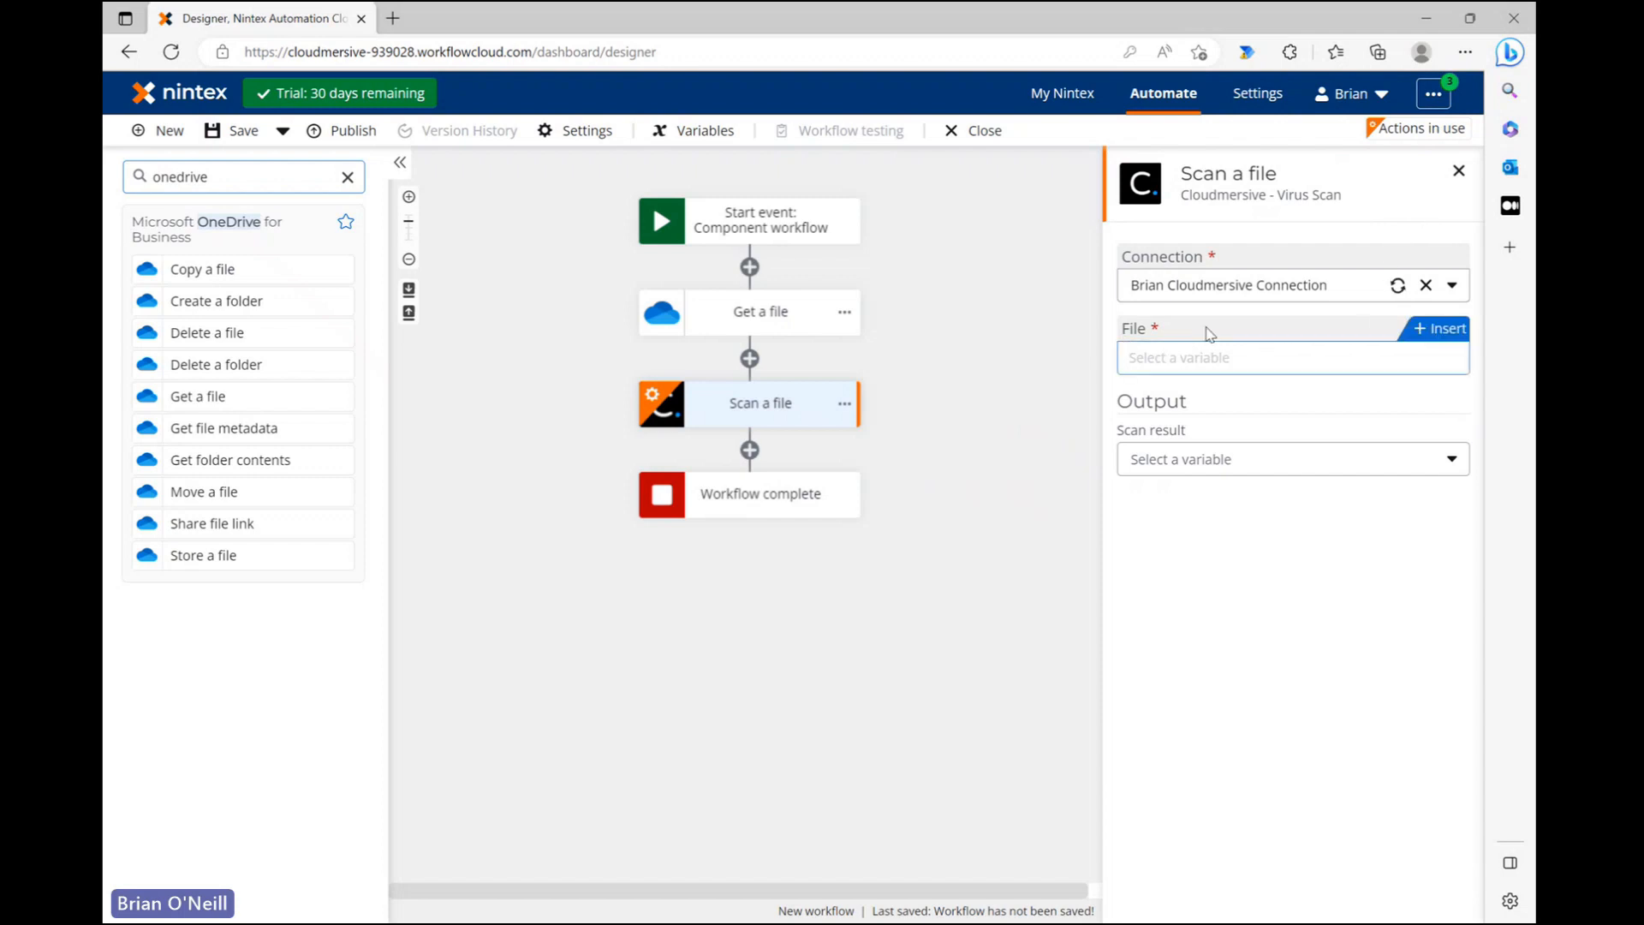
Step: Set the file input of the Scan a file action to the OneDrive File Content variable
{"action": "left_click", "coordinate": [1259, 357]}
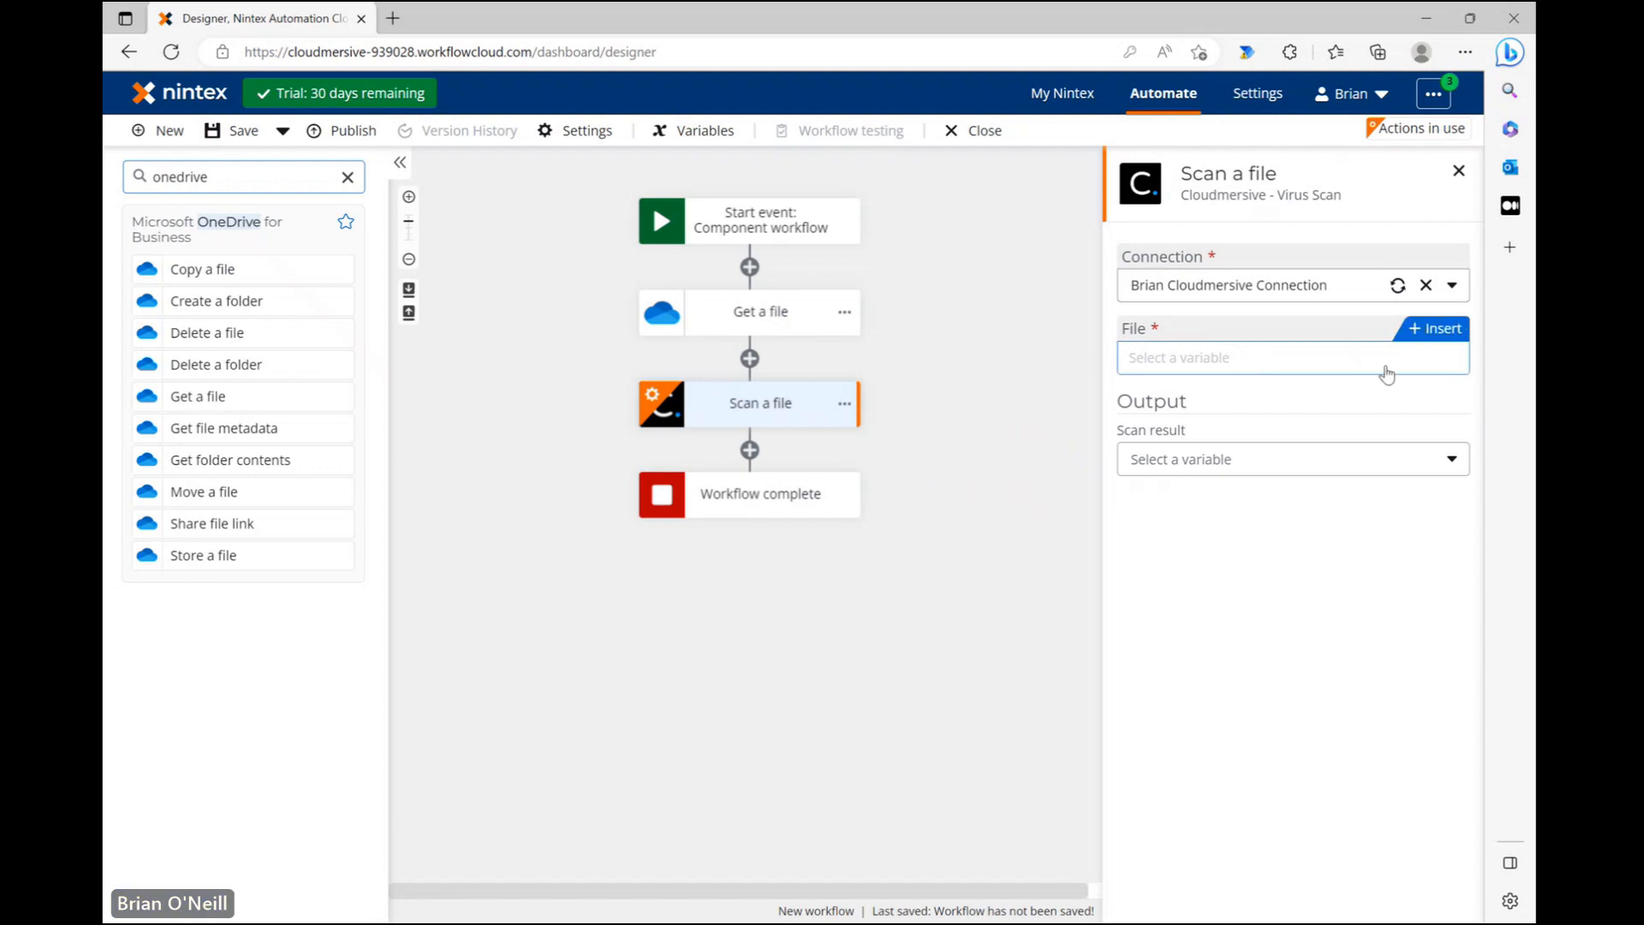
{"action": "left_click", "coordinate": [1453, 331]}
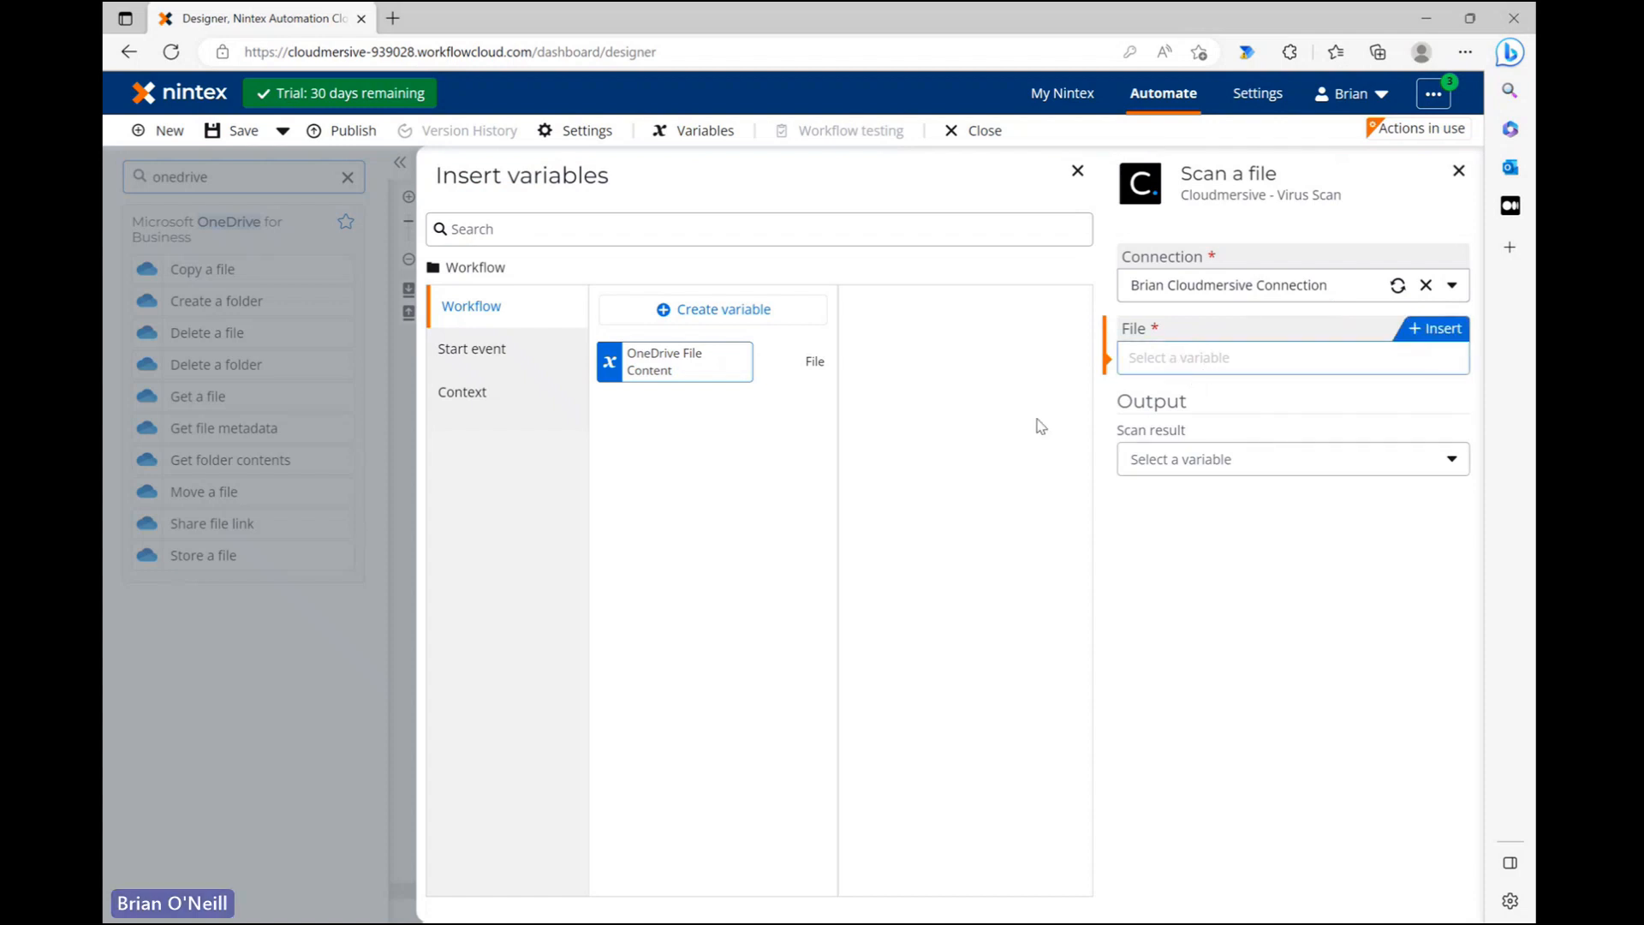
{"action": "mouse_move", "coordinate": [828, 394]}
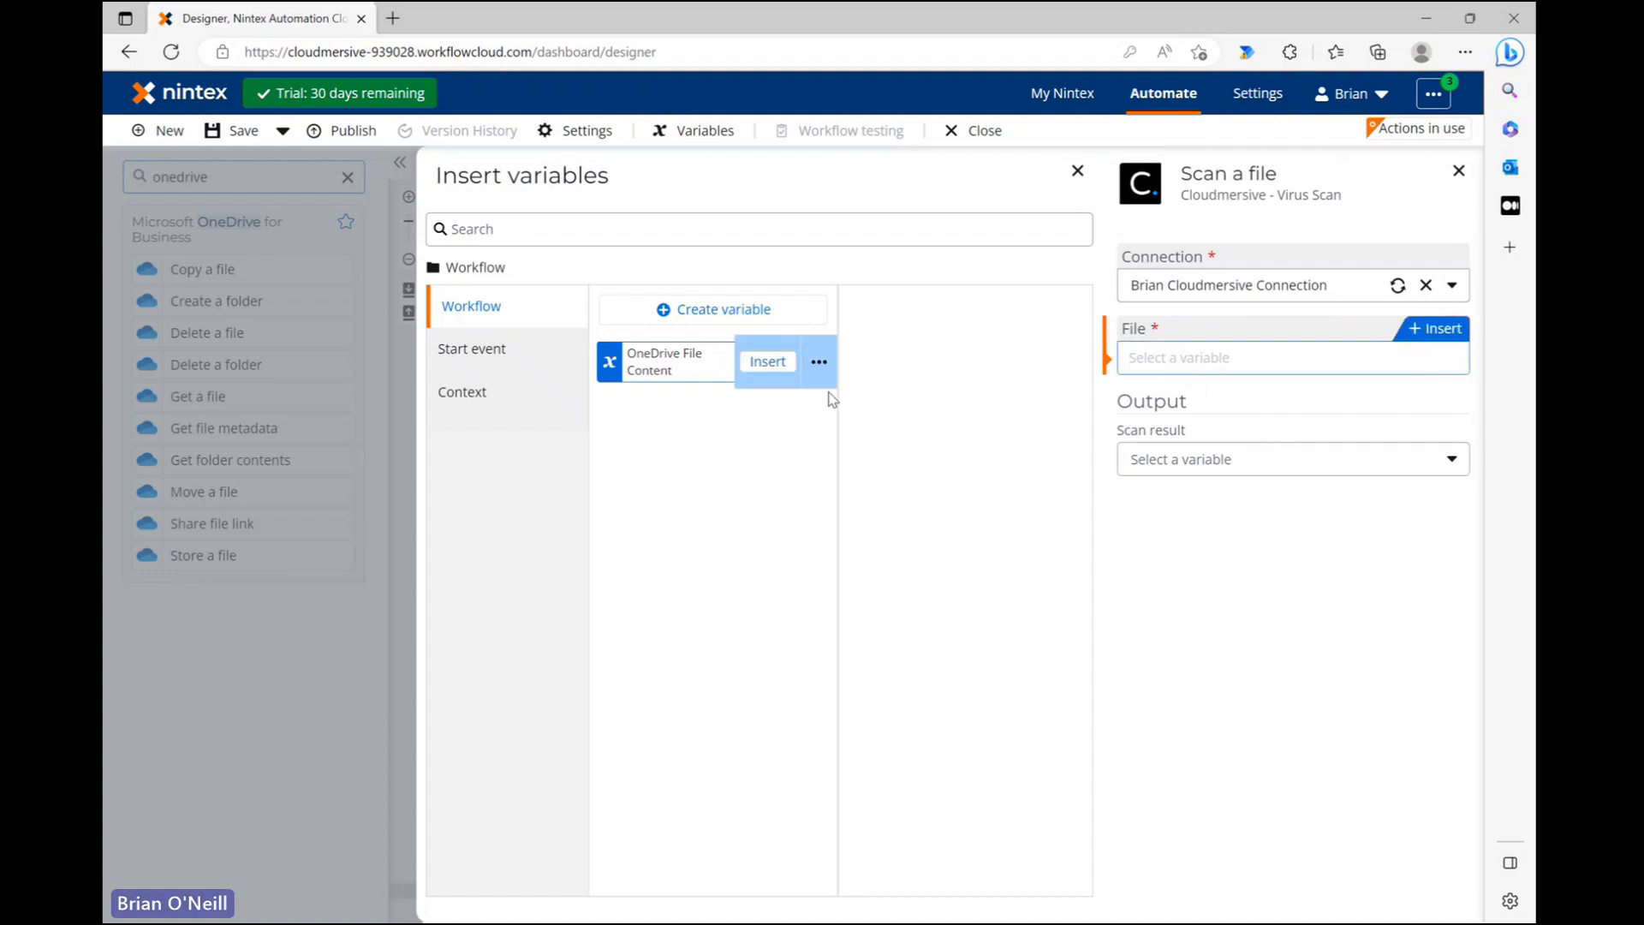
{"action": "left_click", "coordinate": [767, 363]}
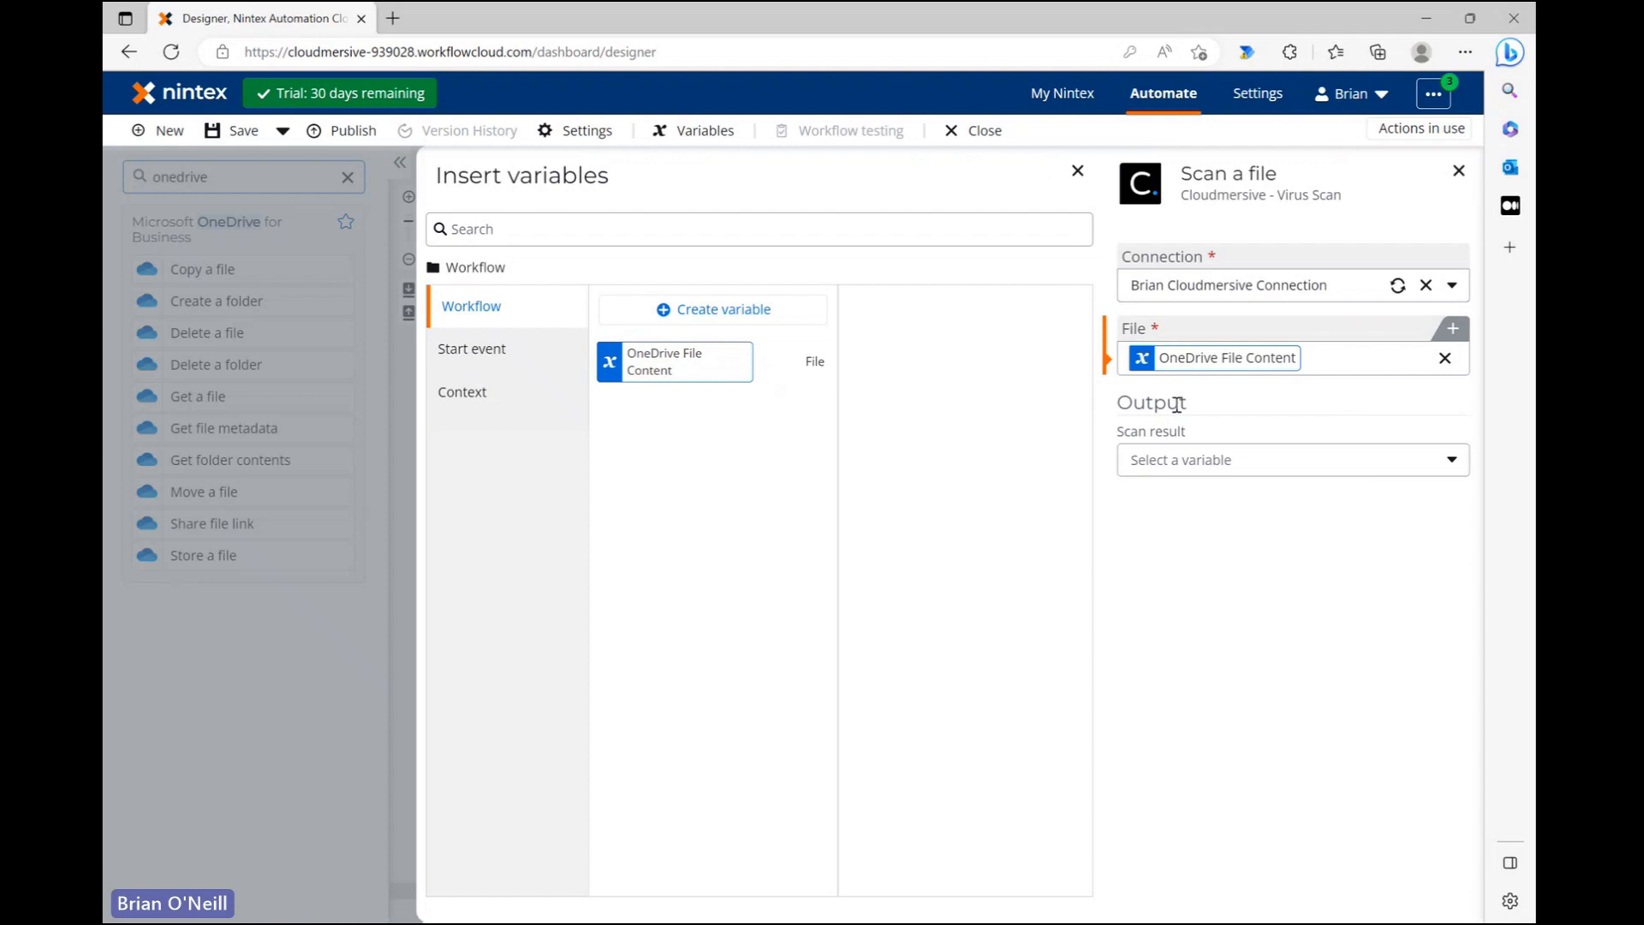
Step: Create an Object-type variable named "Scan Results" for the scan result output of the Scan a file action
{"action": "left_click_drag", "start_coordinate": [1121, 403], "coordinate": [1185, 411]}
{"action": "left_click", "coordinate": [1248, 418]}
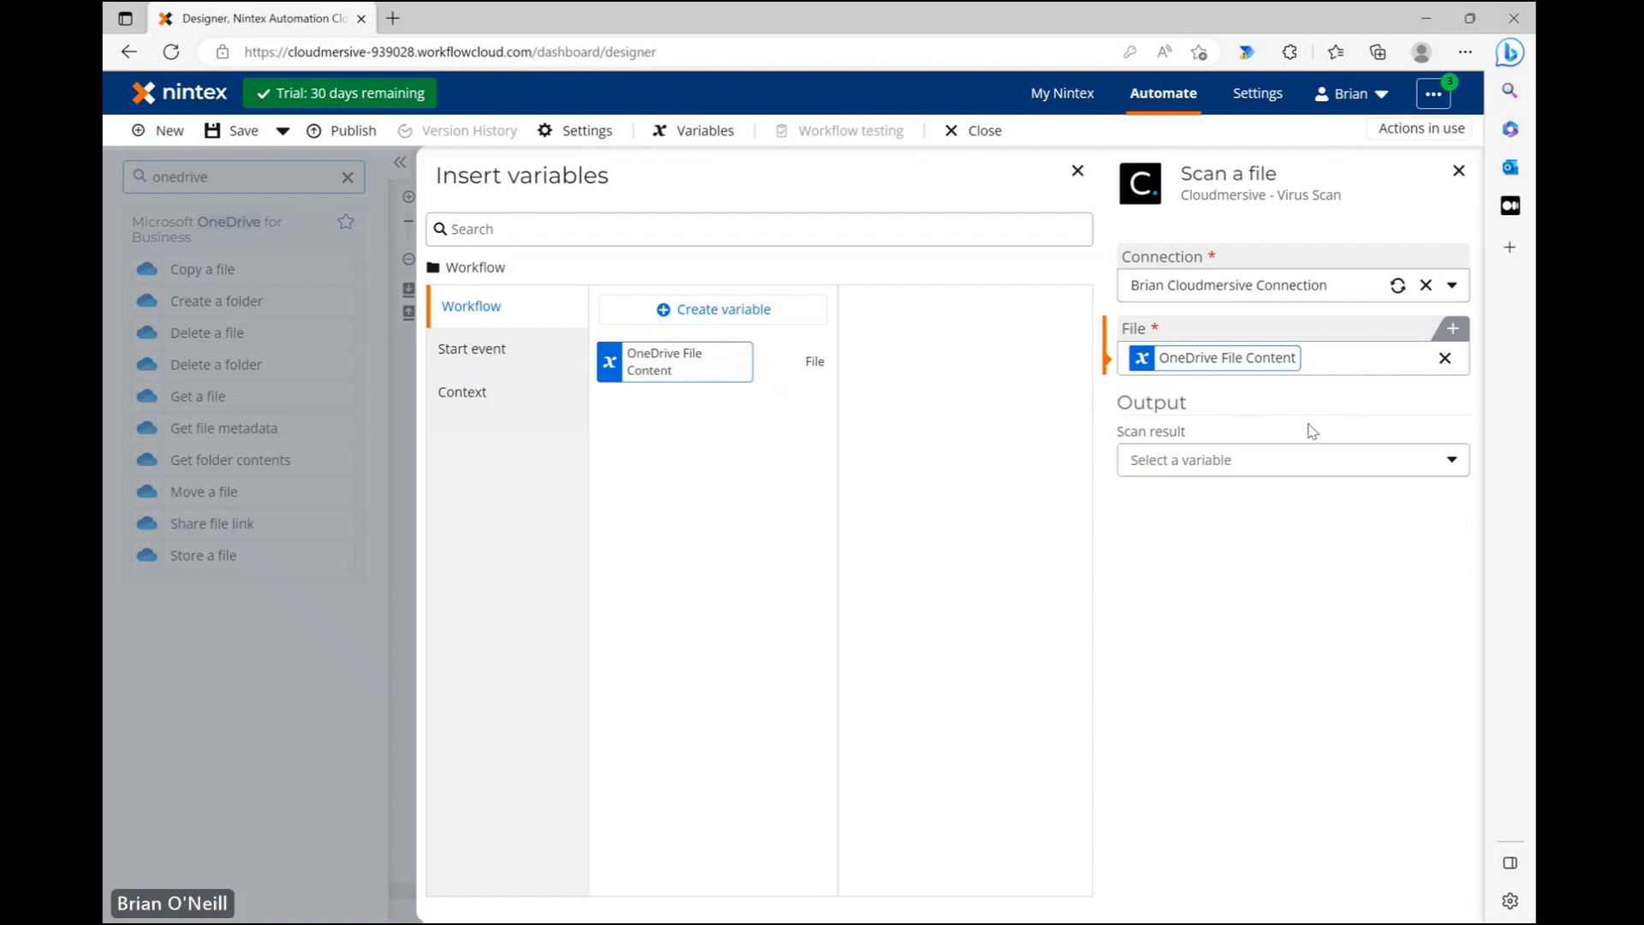
{"action": "left_click", "coordinate": [1342, 465]}
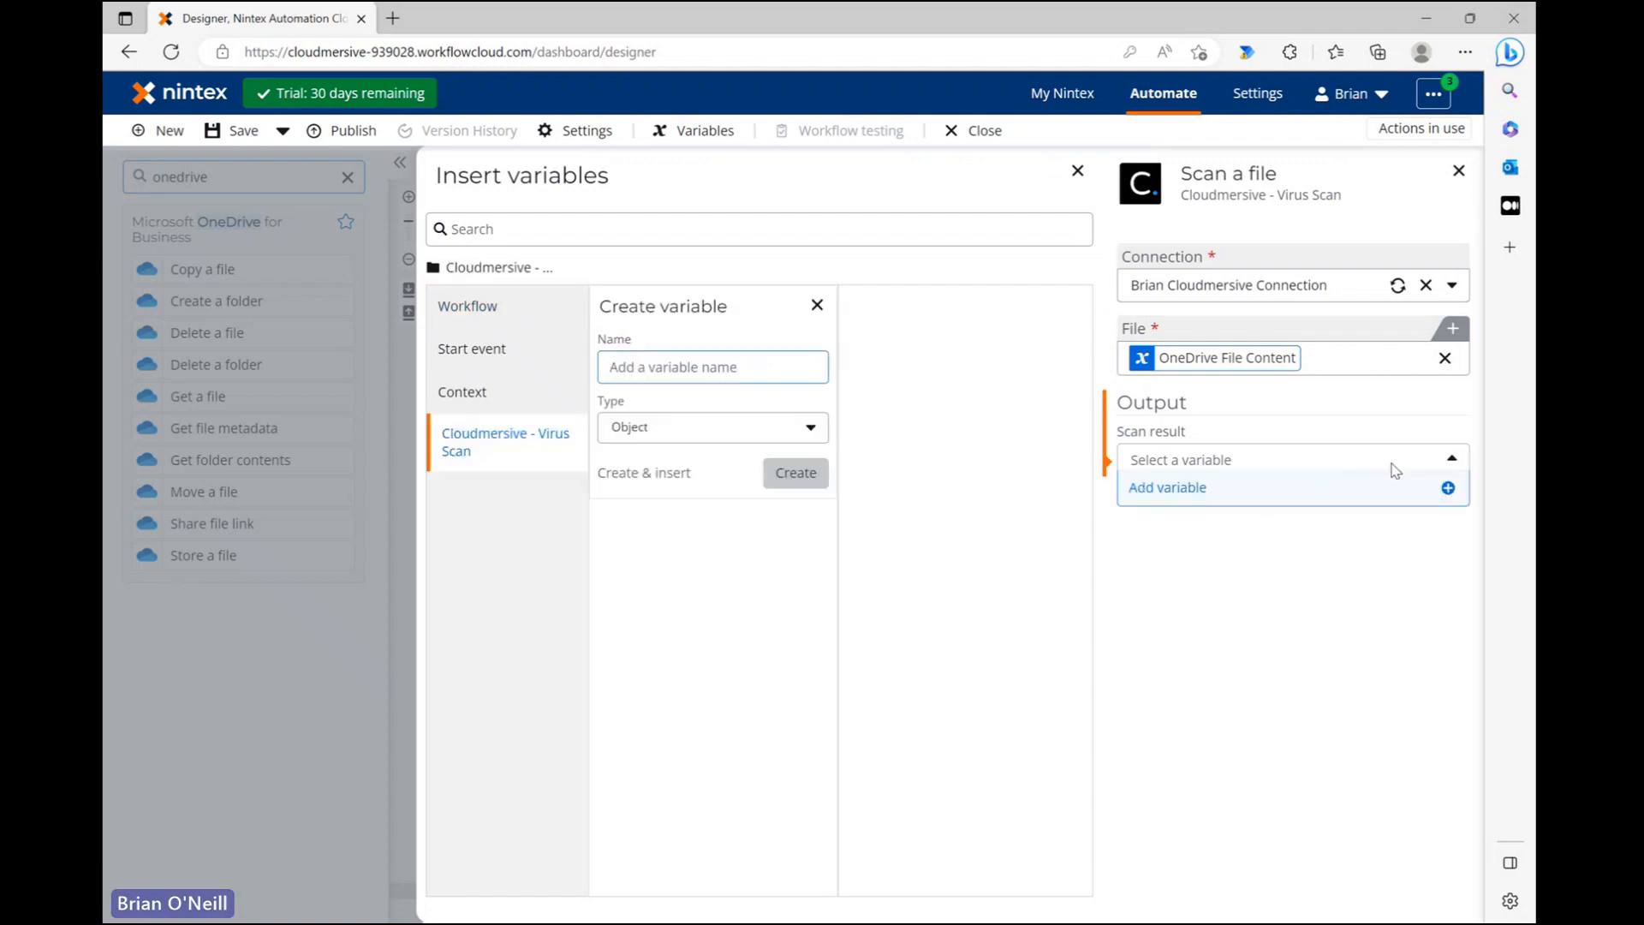
{"action": "left_click", "coordinate": [1448, 488]}
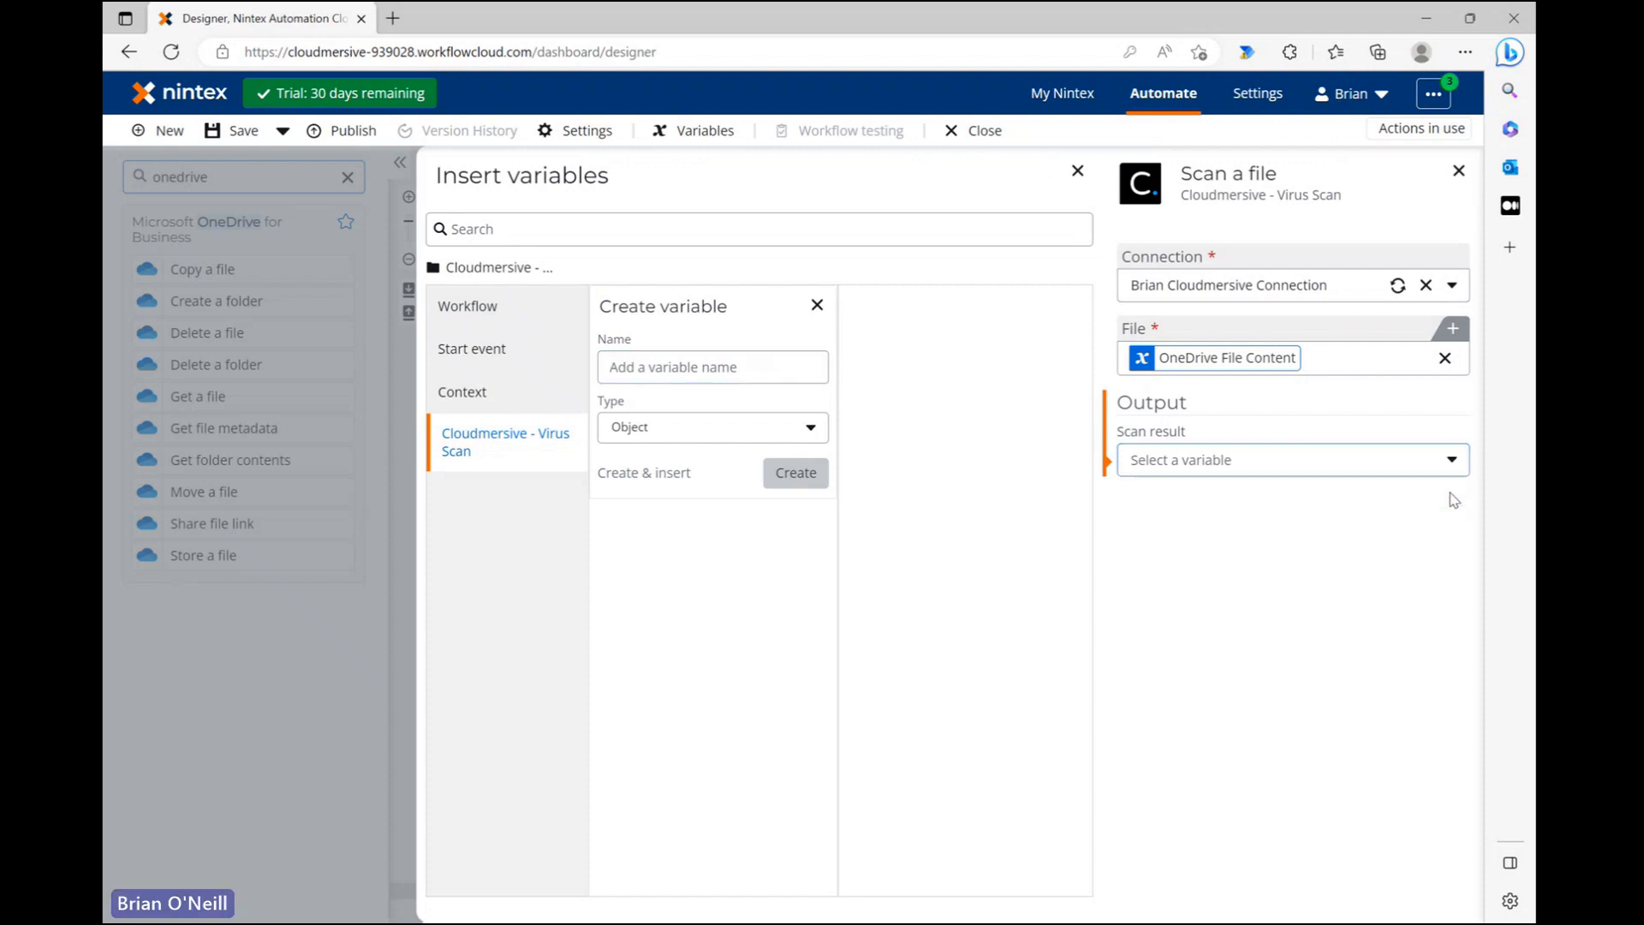
{"action": "left_click", "coordinate": [720, 368]}
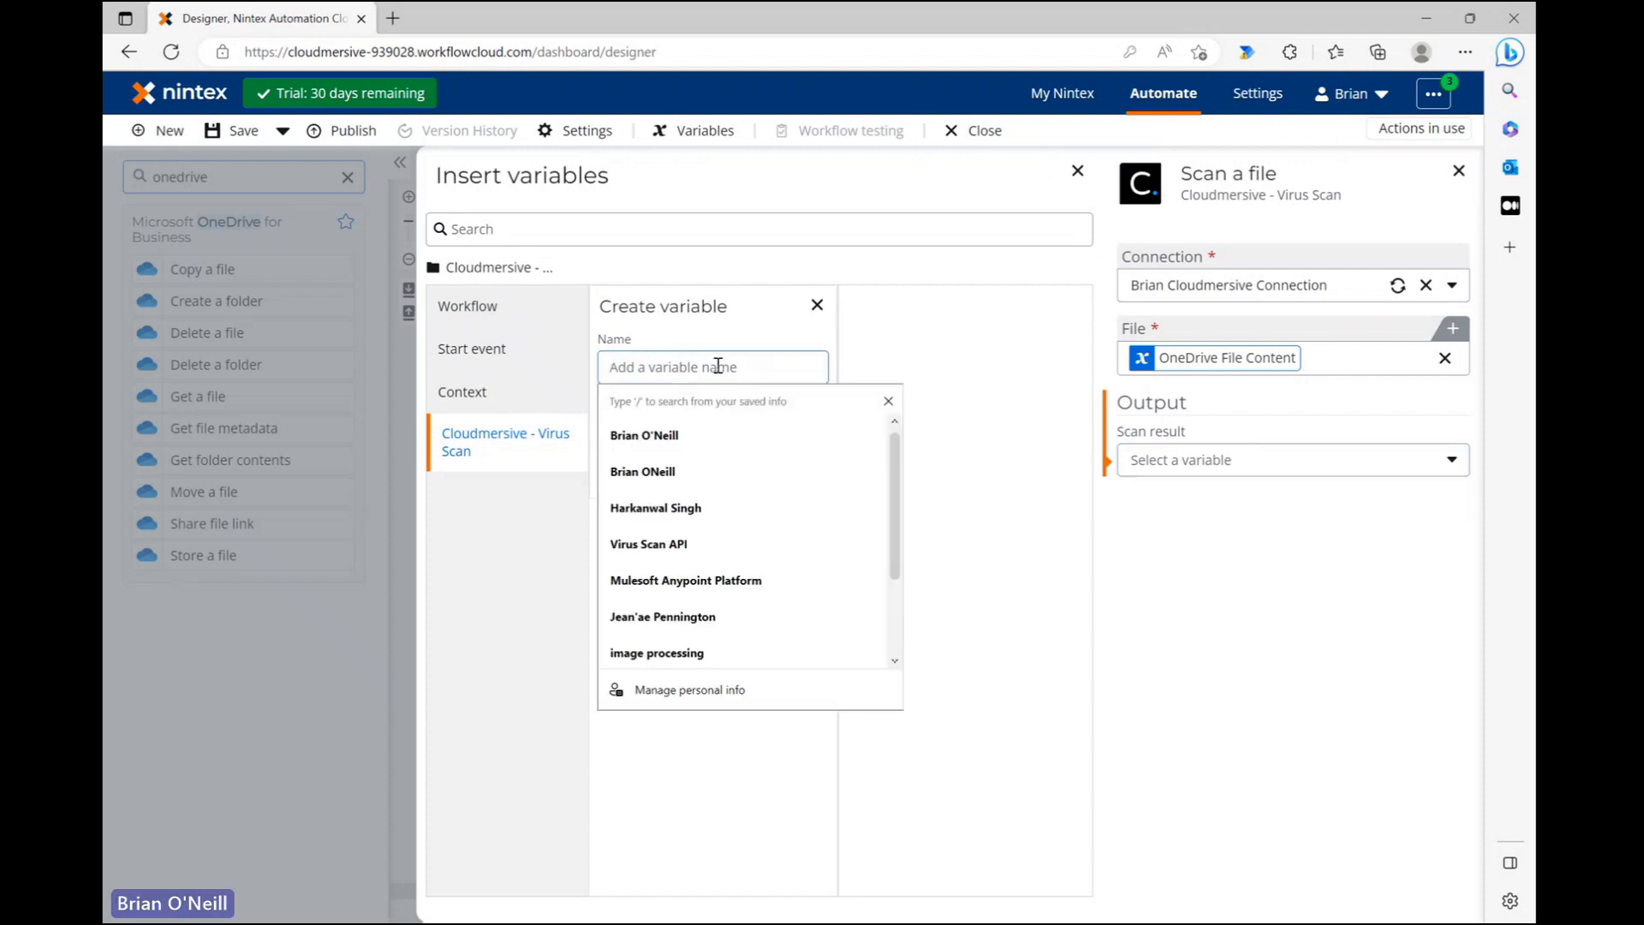
{"action": "type", "text": "Scan Results"}
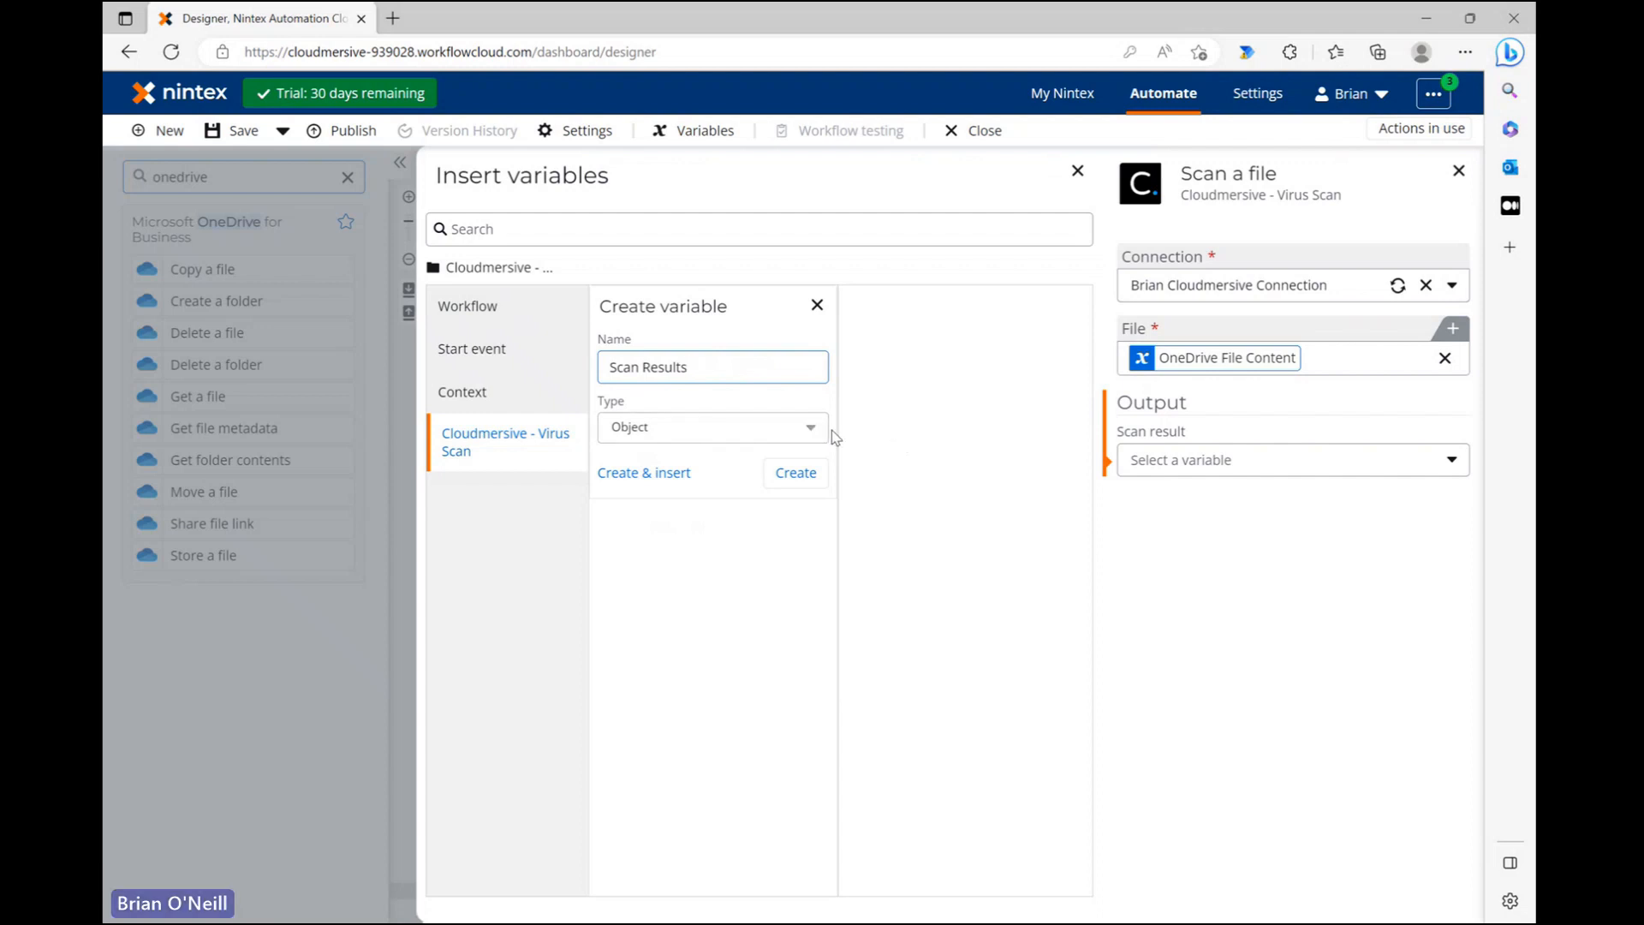
{"action": "left_click", "coordinate": [811, 481]}
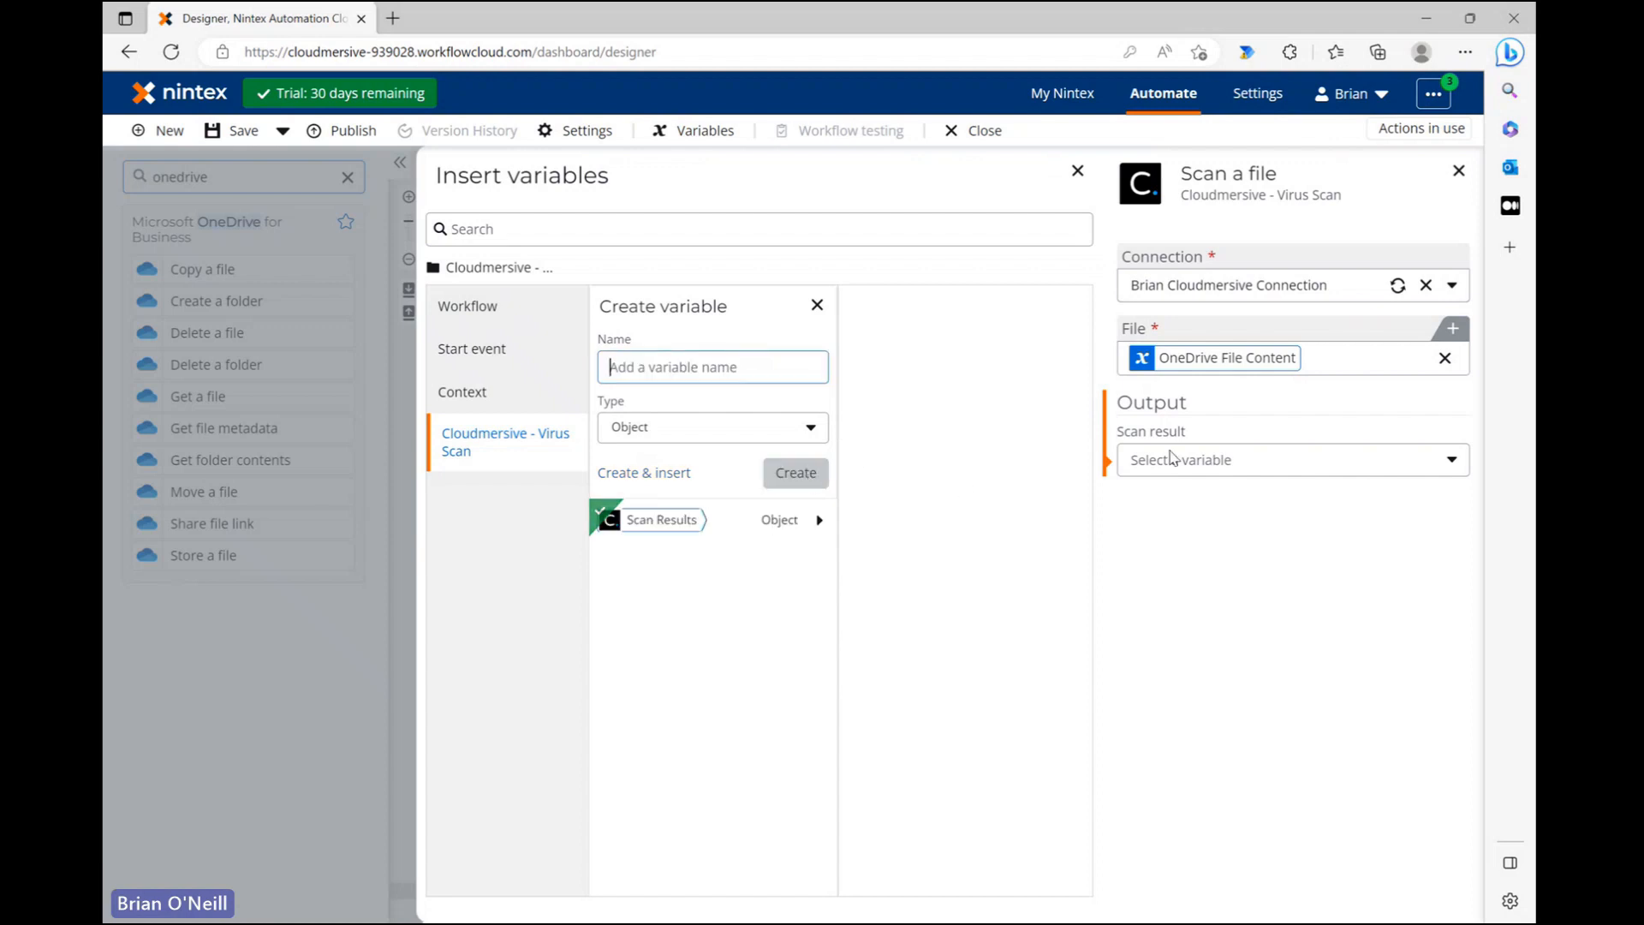
Step: Store the scan result output in the Scan Results variable and close the Scan a file settings
{"action": "left_click", "coordinate": [1365, 461]}
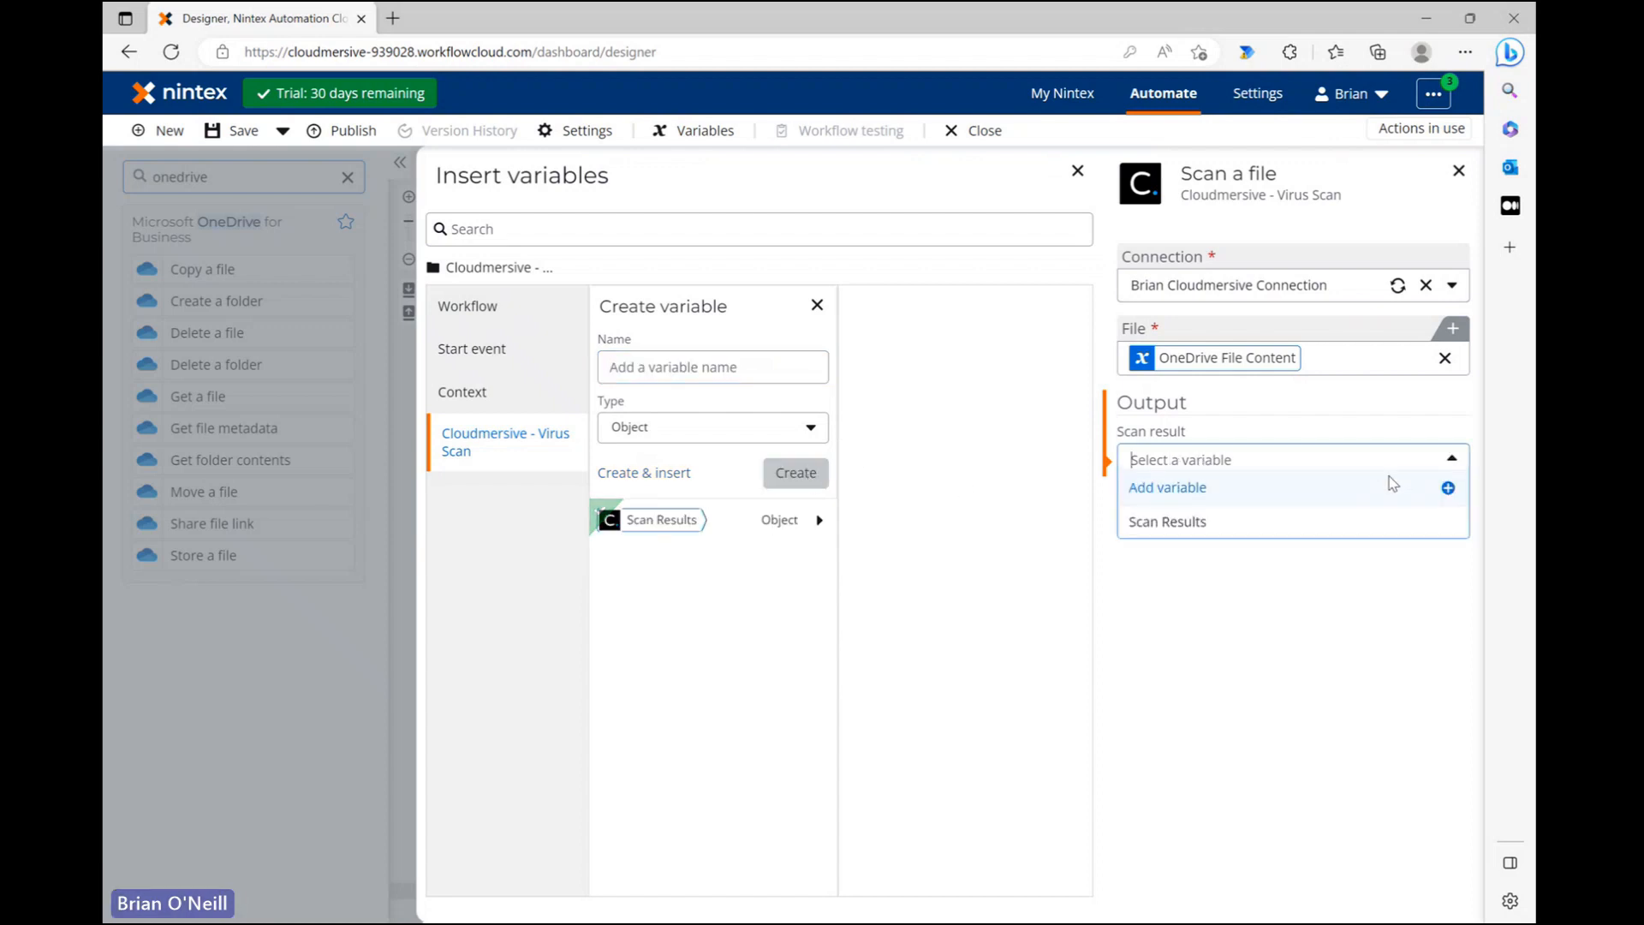
{"action": "left_click", "coordinate": [1358, 525]}
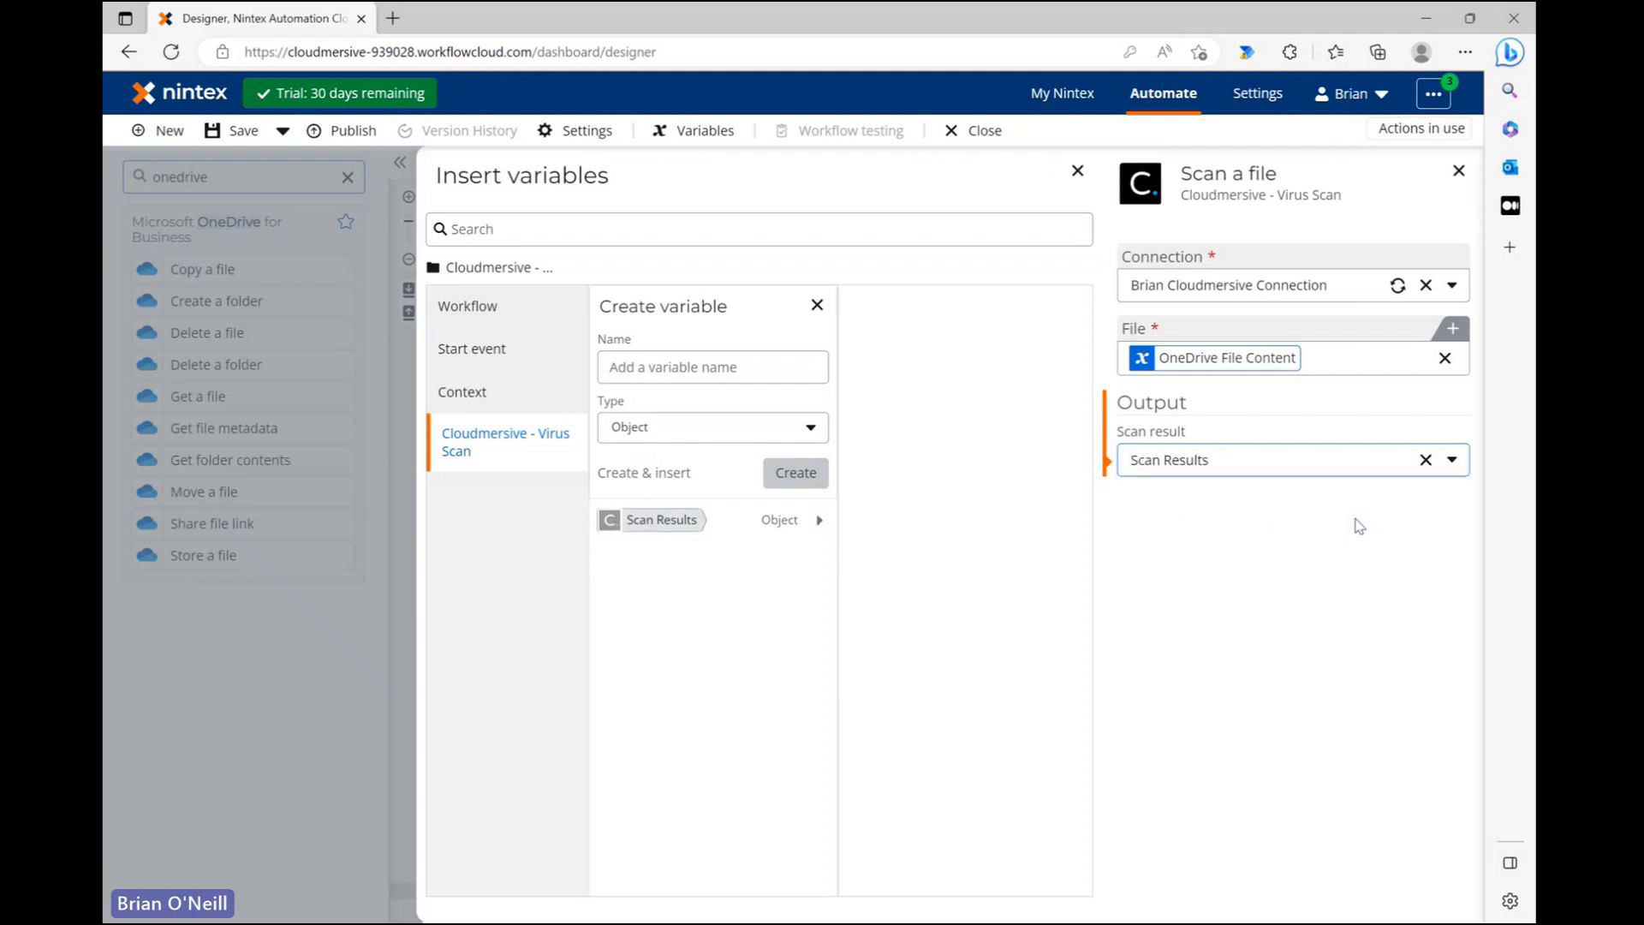
{"action": "left_click", "coordinate": [1458, 172]}
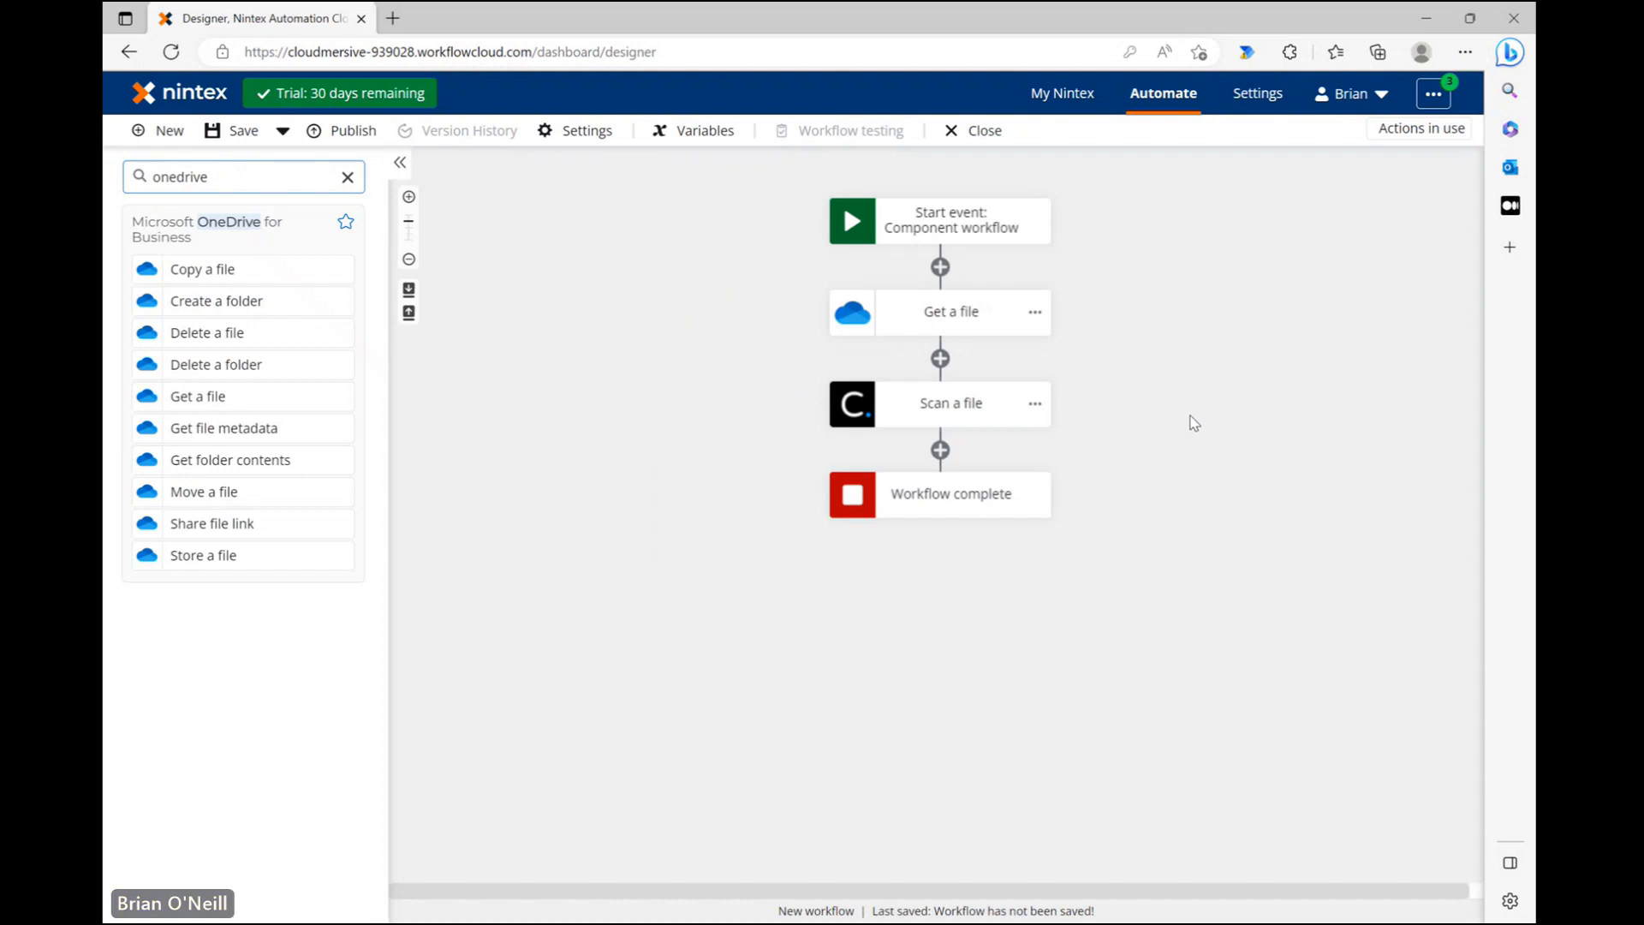
Step: Save the workflow as "OneDrive File Scanning Test" with the description "Scan OneDrive Files for Viruses and Malware"
{"action": "left_click", "coordinate": [225, 134]}
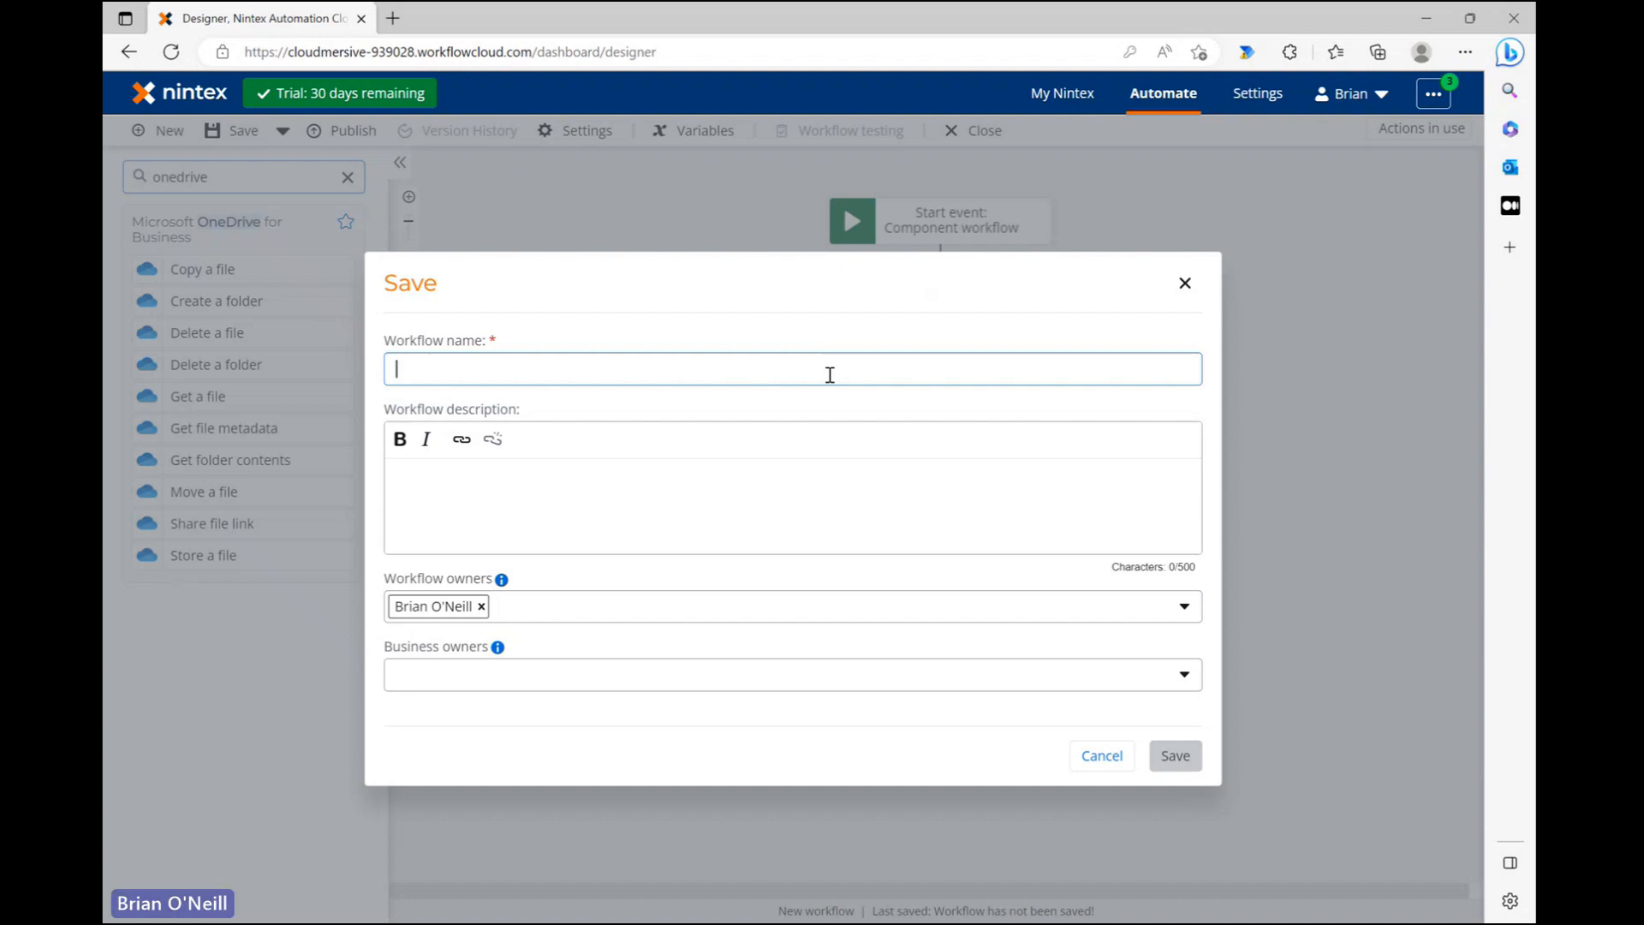
{"action": "type", "text": "On"}
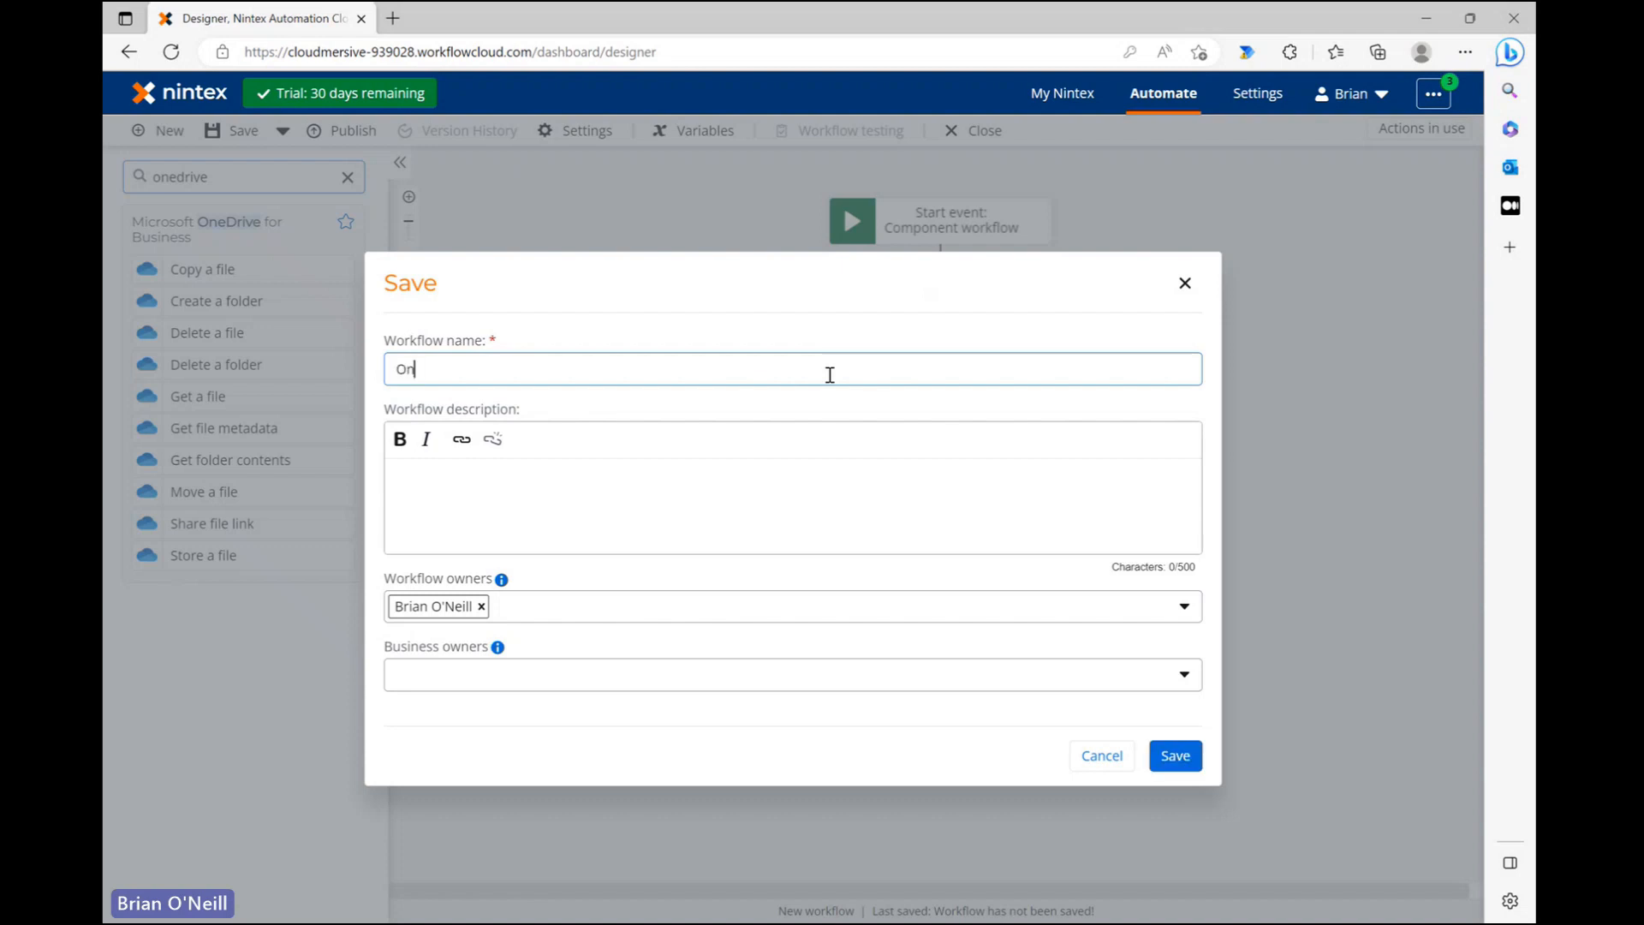
{"action": "type", "text": "eDrive File Scanning Test"}
{"action": "key", "text": "Tab"}
{"action": "type", "text": "S"}
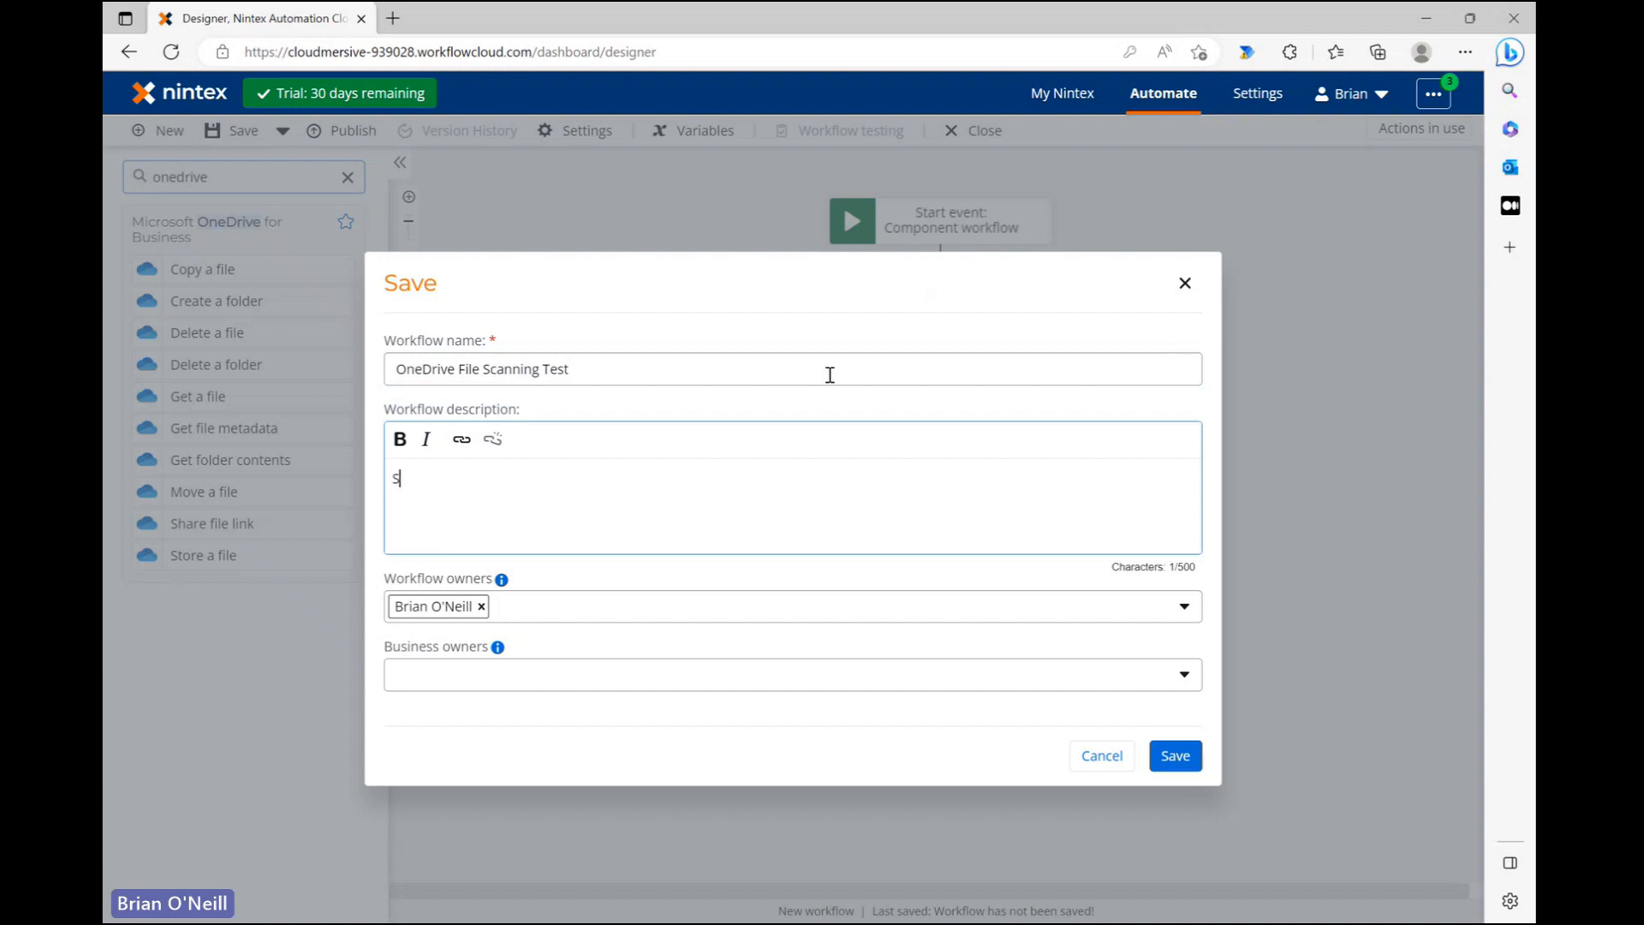
{"action": "type", "text": "can OneDrive Files for Vir"}
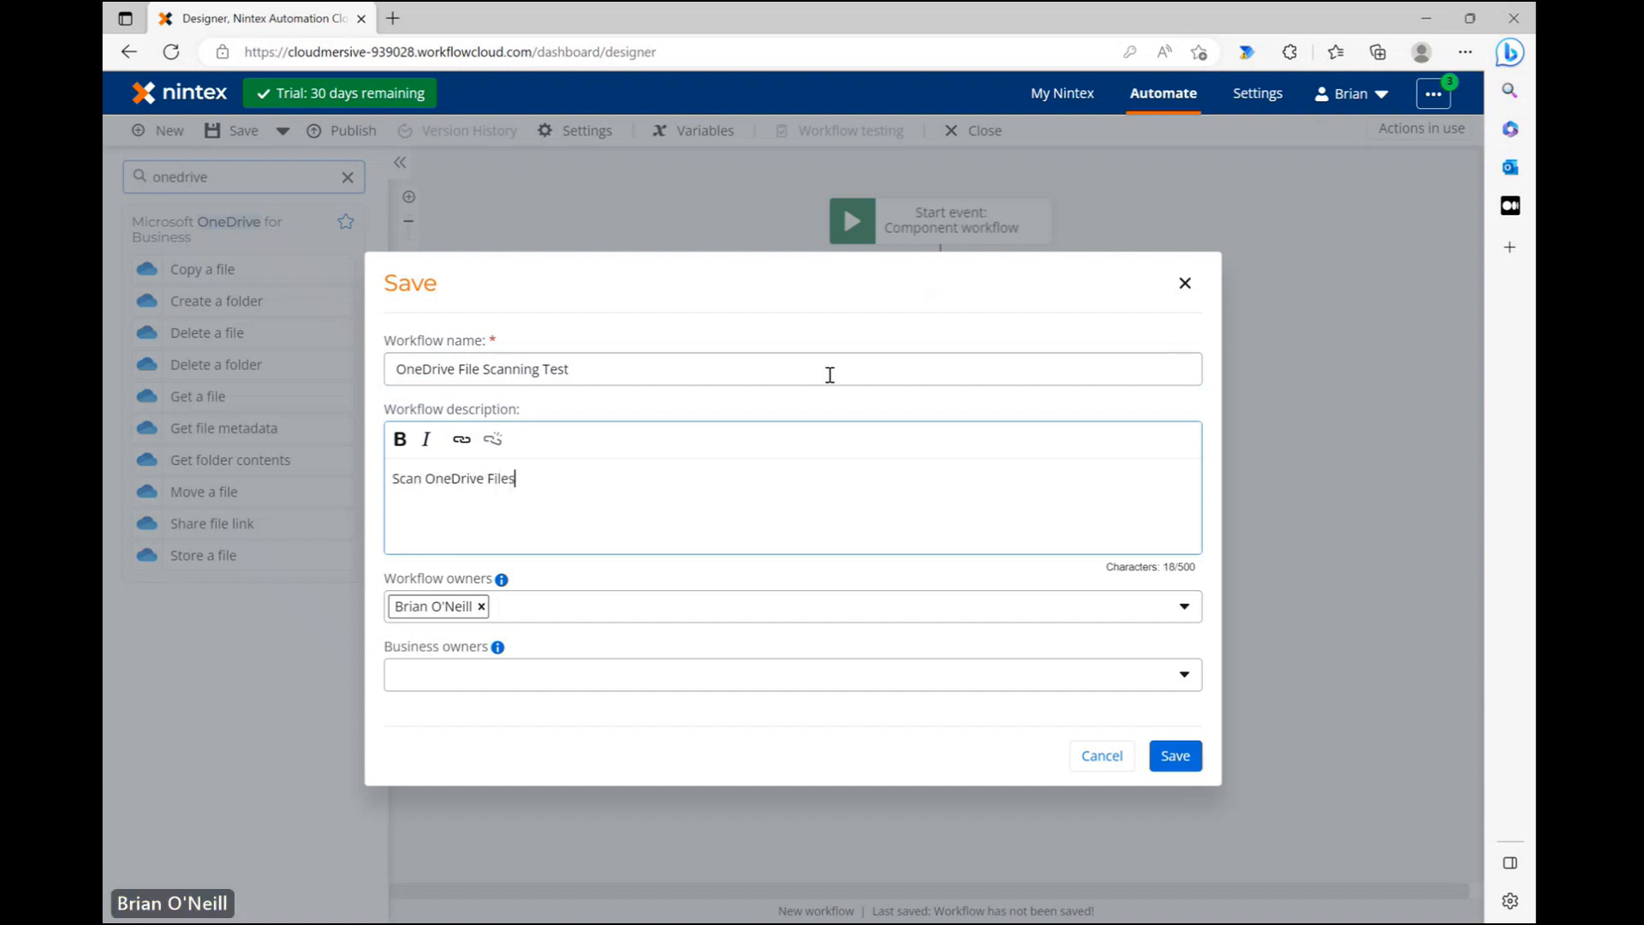
{"action": "type", "text": "uses and Malware"}
{"action": "left_click", "coordinate": [1180, 759]}
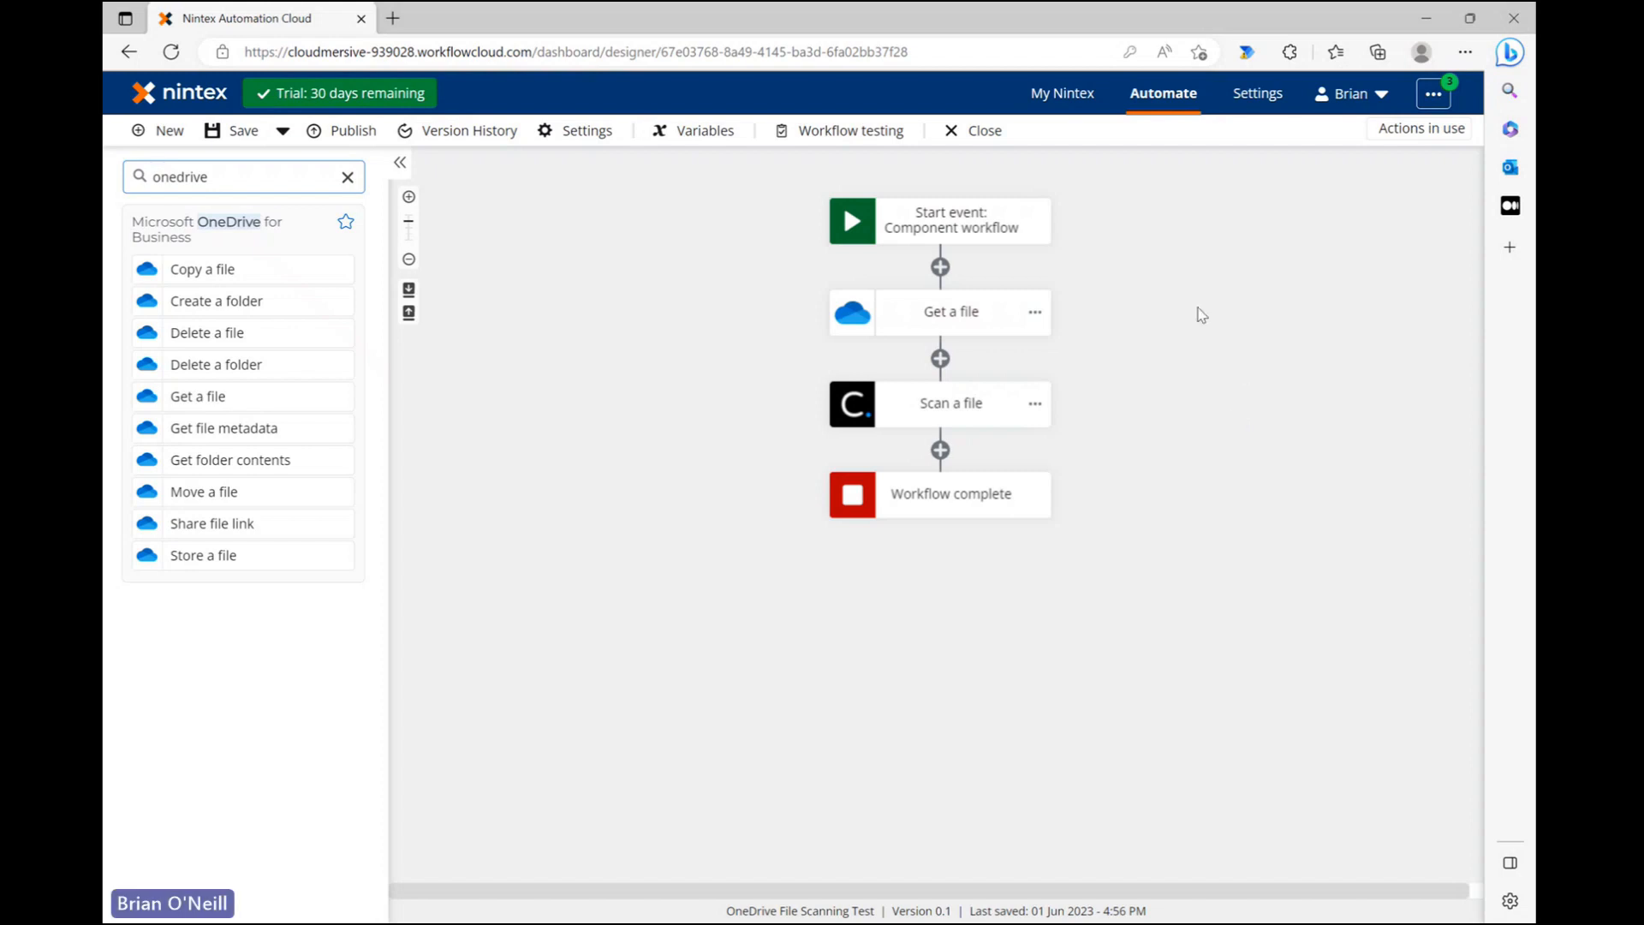
Step: Run a test of the saved workflow without any start event variables
{"action": "left_click", "coordinate": [829, 135]}
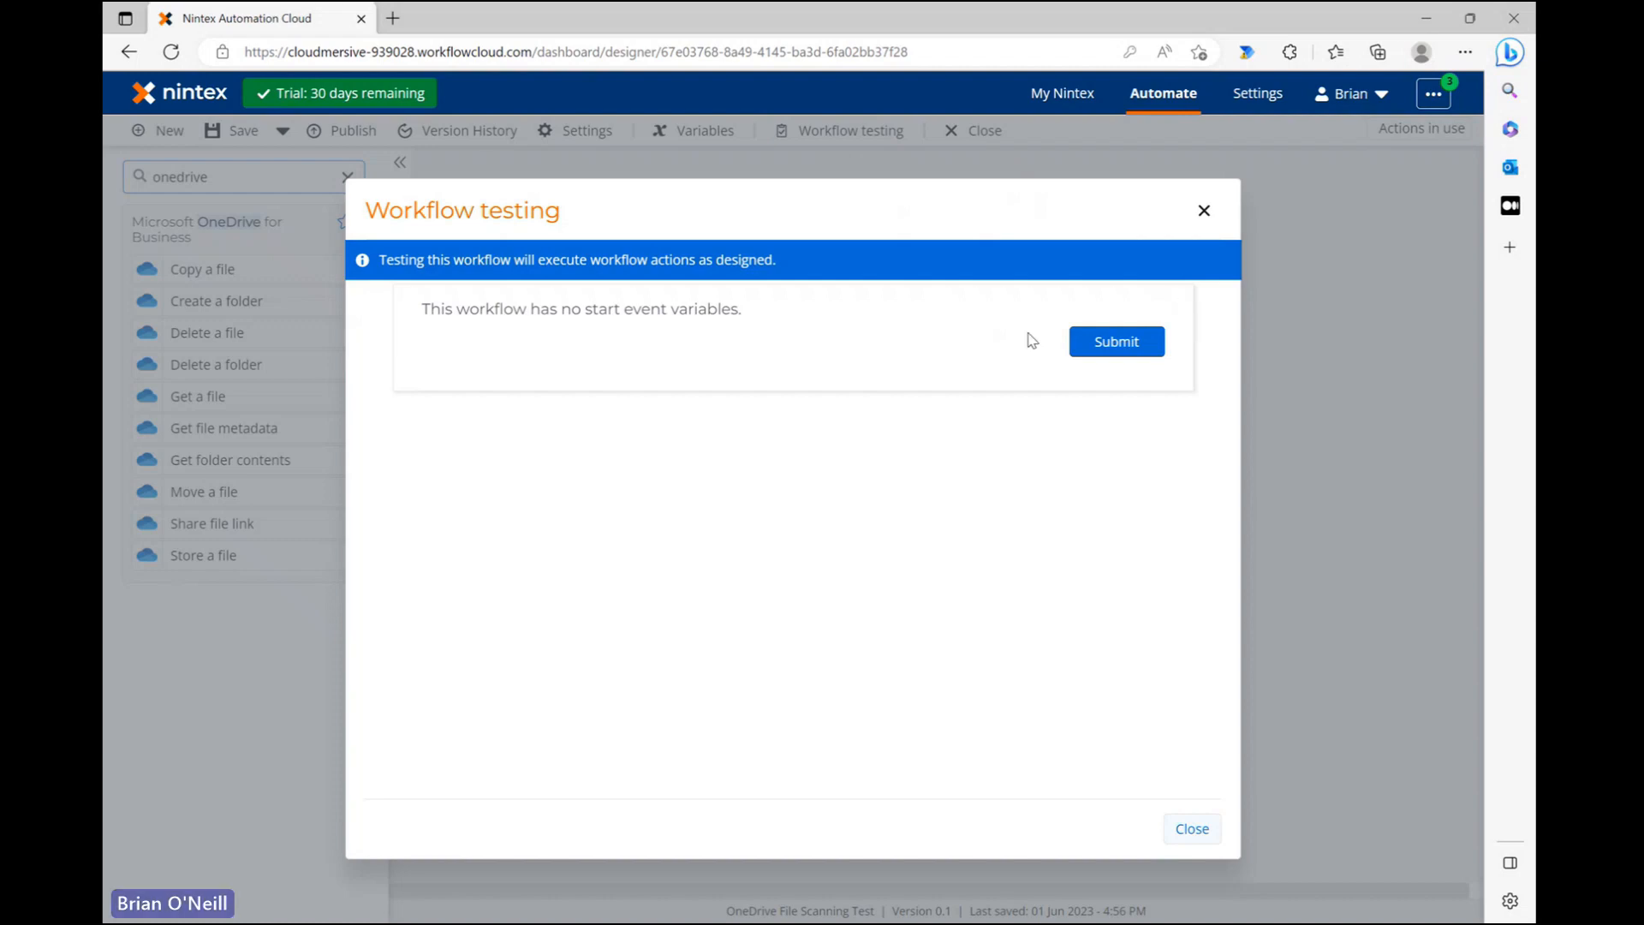
{"action": "left_click_drag", "start_coordinate": [549, 306], "coordinate": [753, 316]}
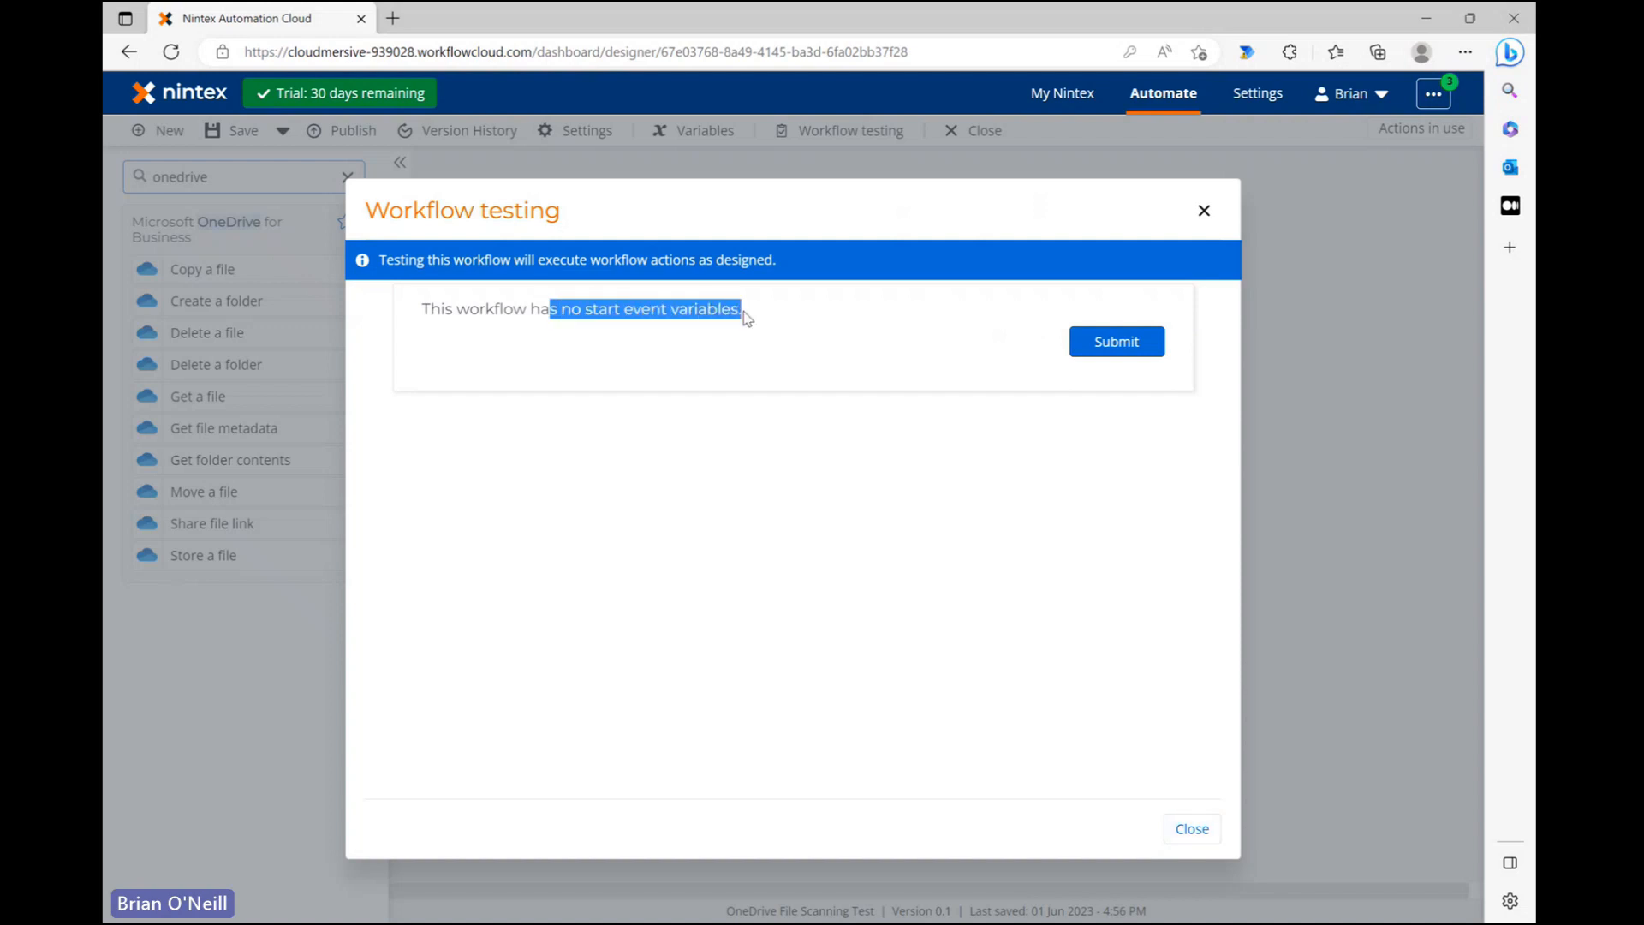
{"action": "left_click", "coordinate": [793, 332]}
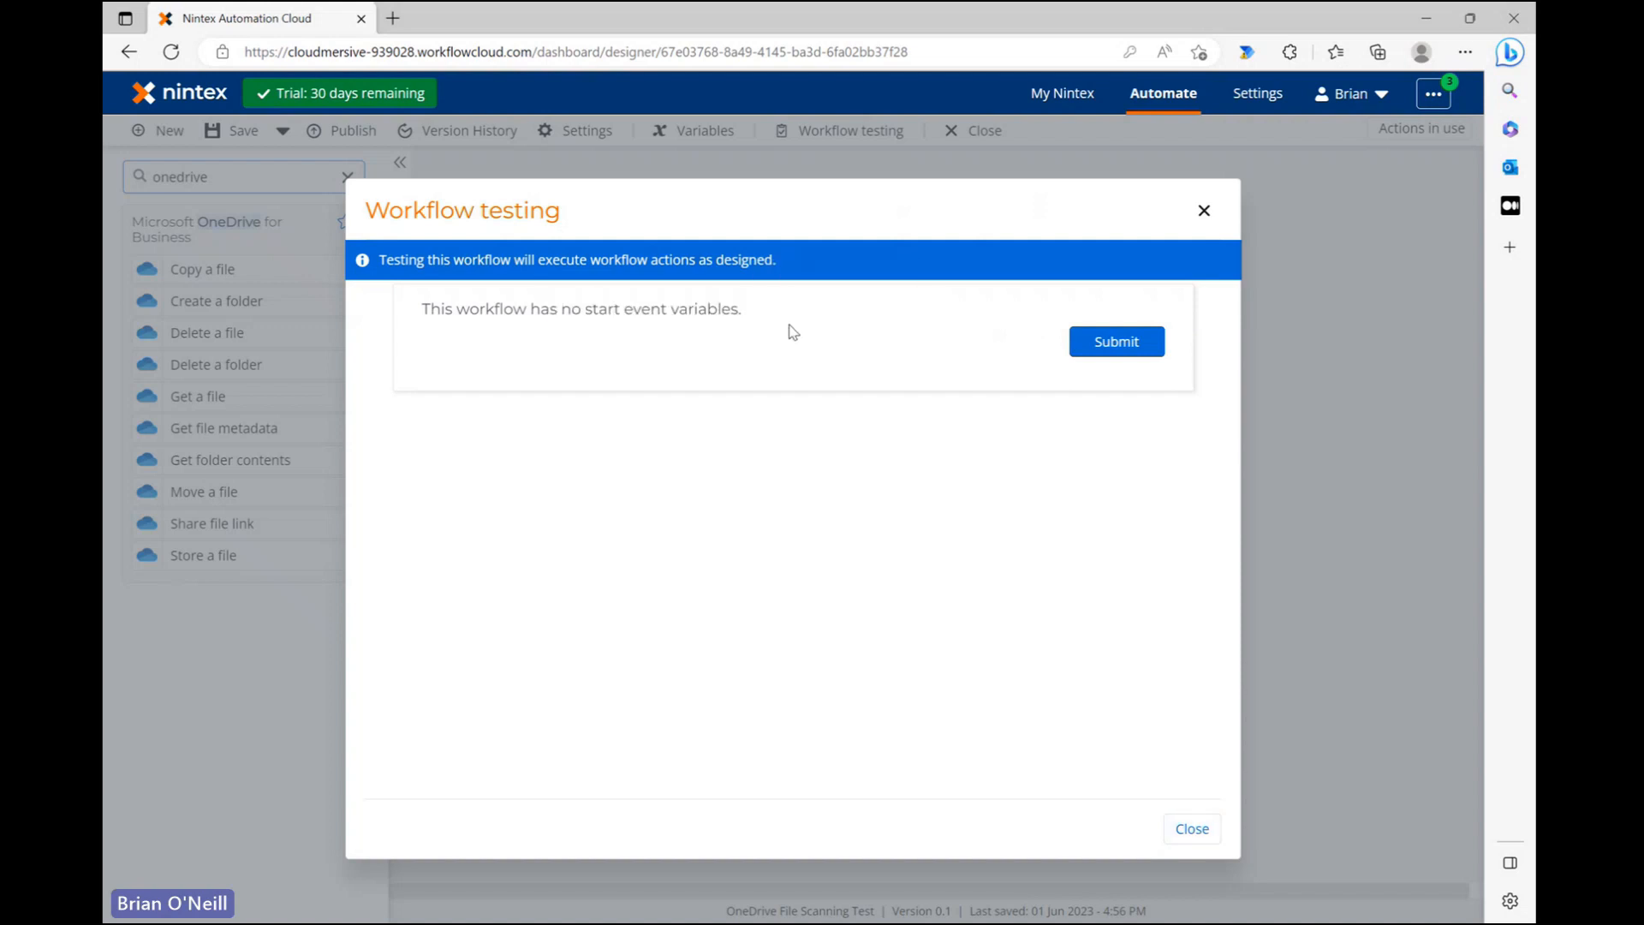
{"action": "left_click", "coordinate": [1122, 347]}
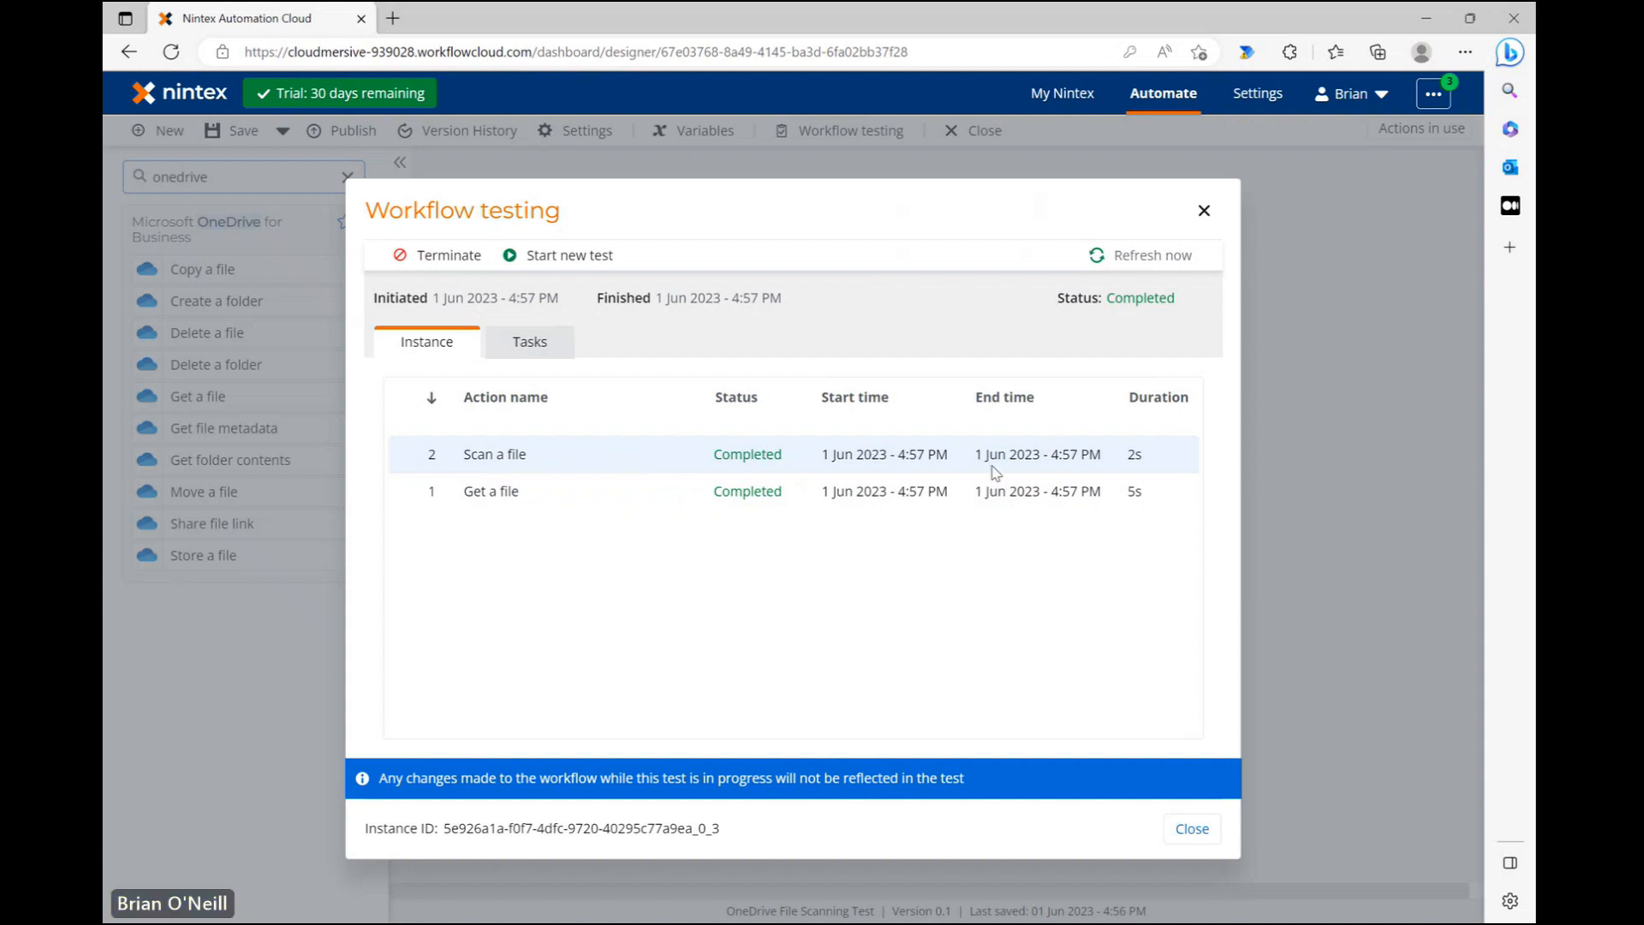
Step: Check the test status of the Scan a file and Get a file actions, and close the test results
{"action": "double_click", "coordinate": [752, 455]}
{"action": "double_click", "coordinate": [750, 493]}
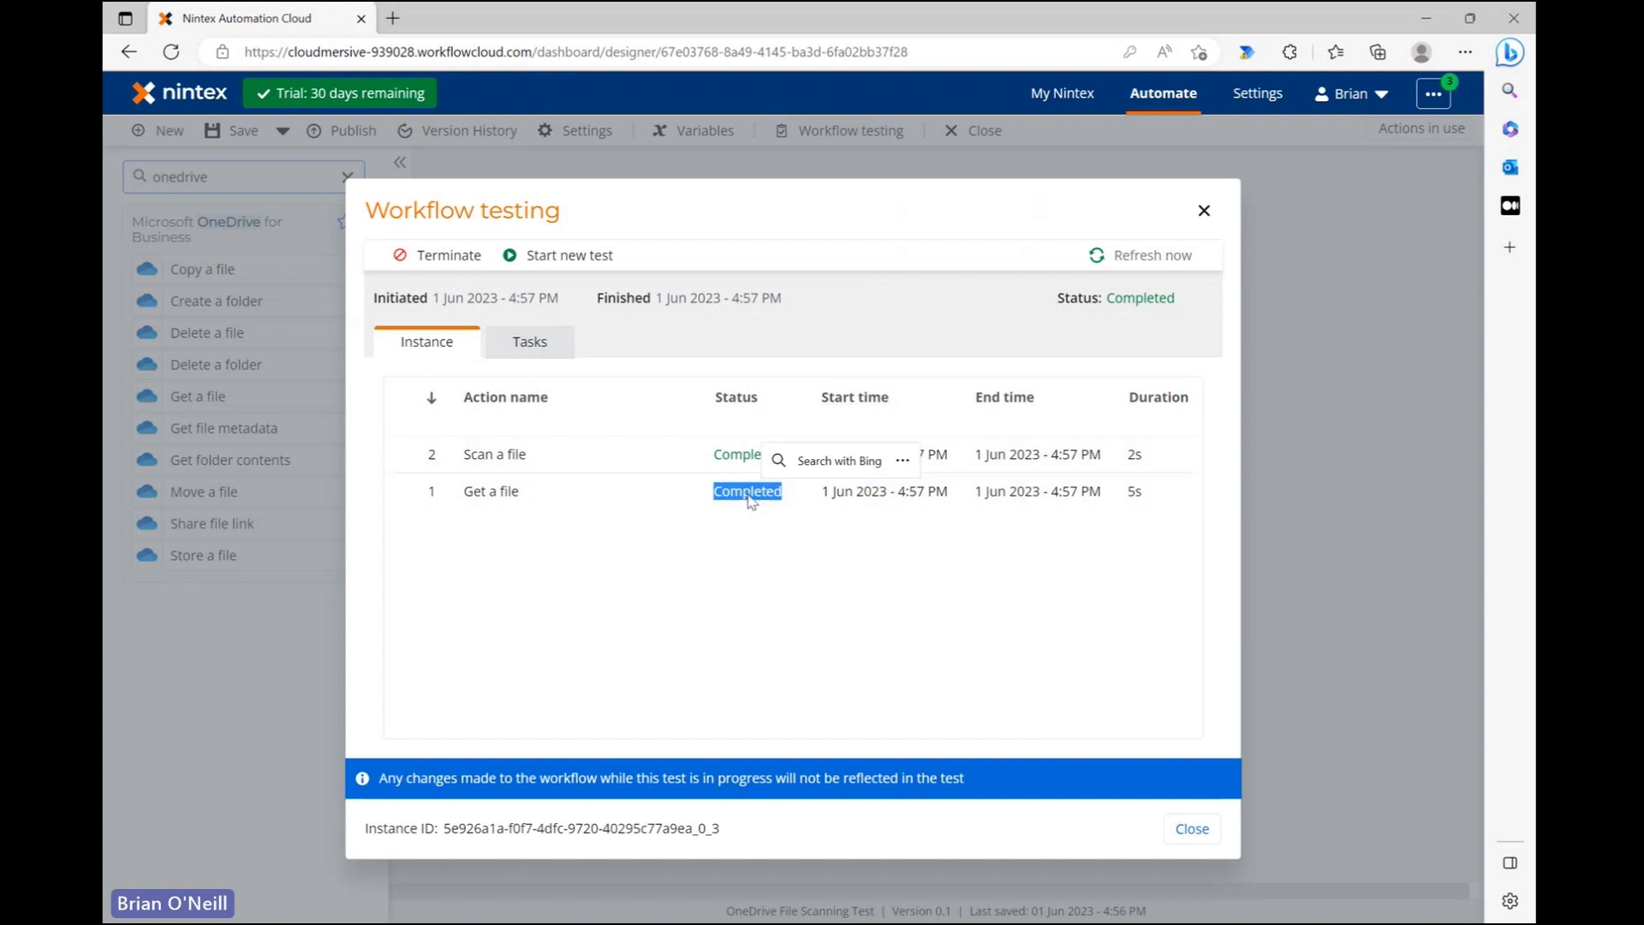
{"action": "left_click", "coordinate": [851, 492]}
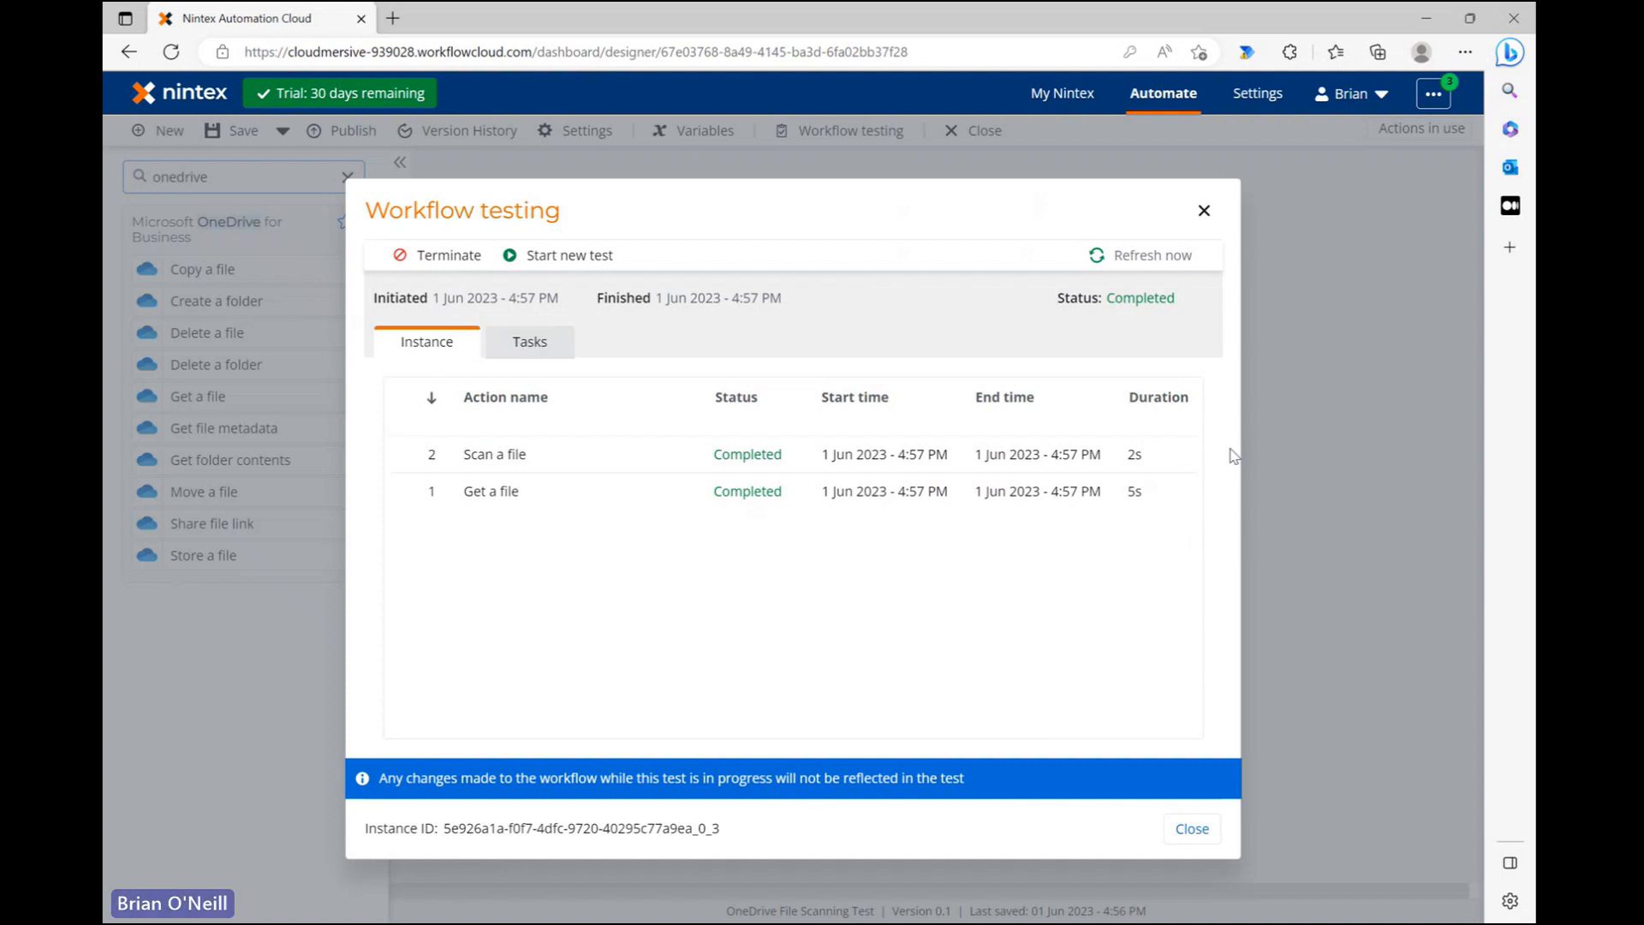
{"action": "left_click", "coordinate": [1203, 212]}
Step: Add a Send an email action between Scan a file and the end of the workflow, and open its settings
{"action": "left_click", "coordinate": [941, 450]}
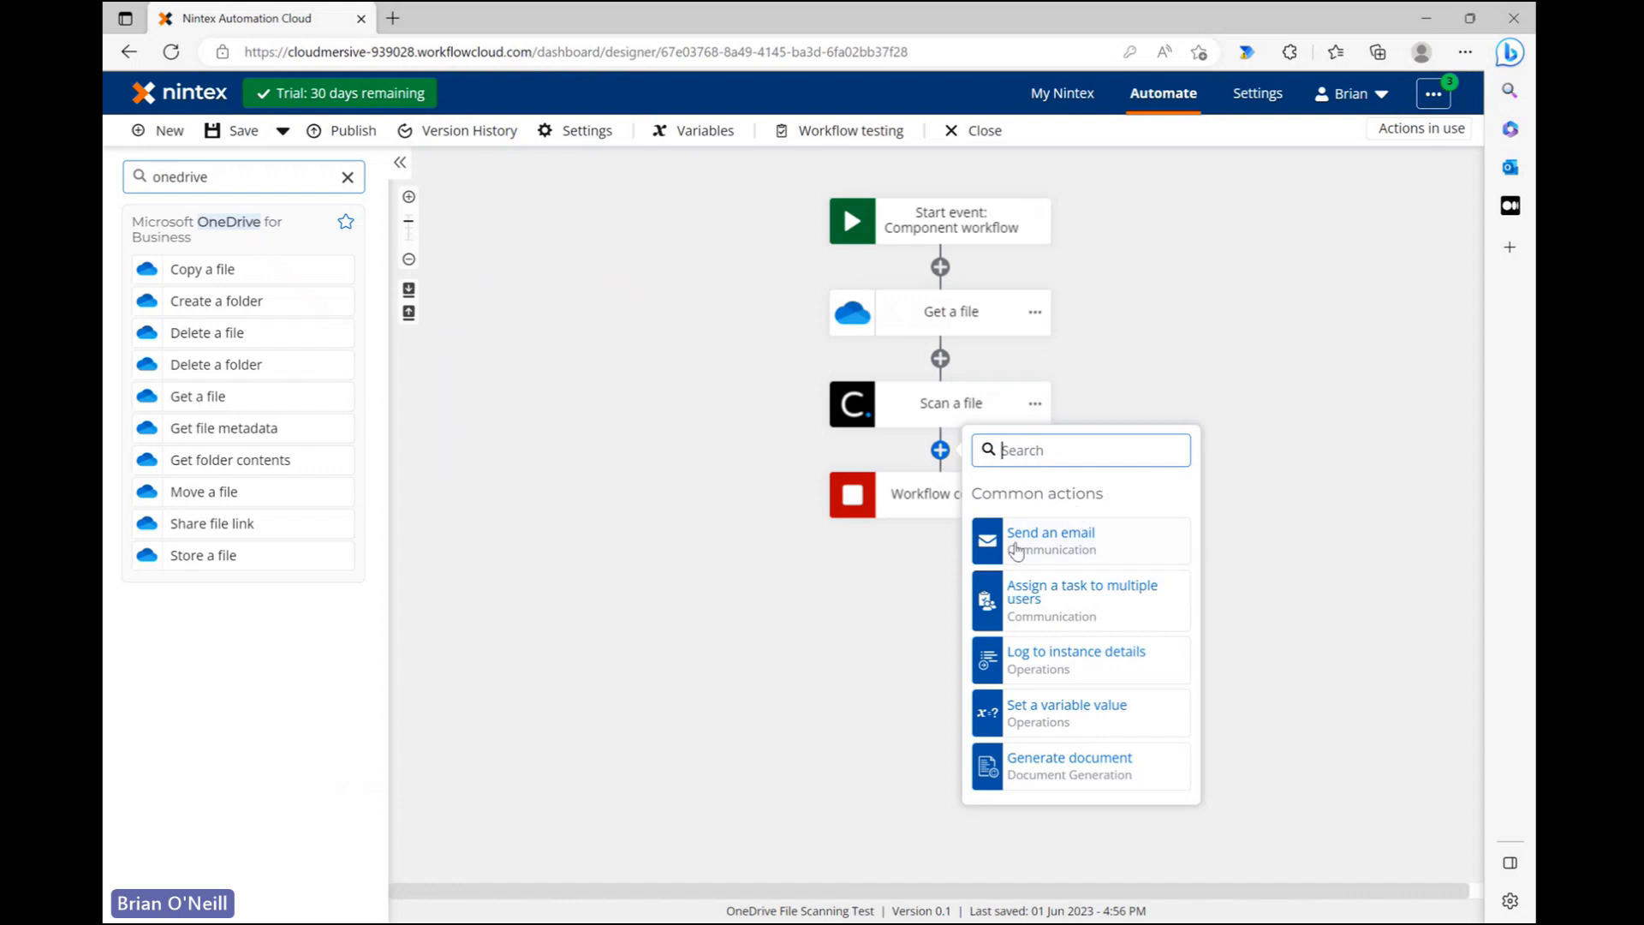
{"action": "left_click", "coordinate": [1109, 553]}
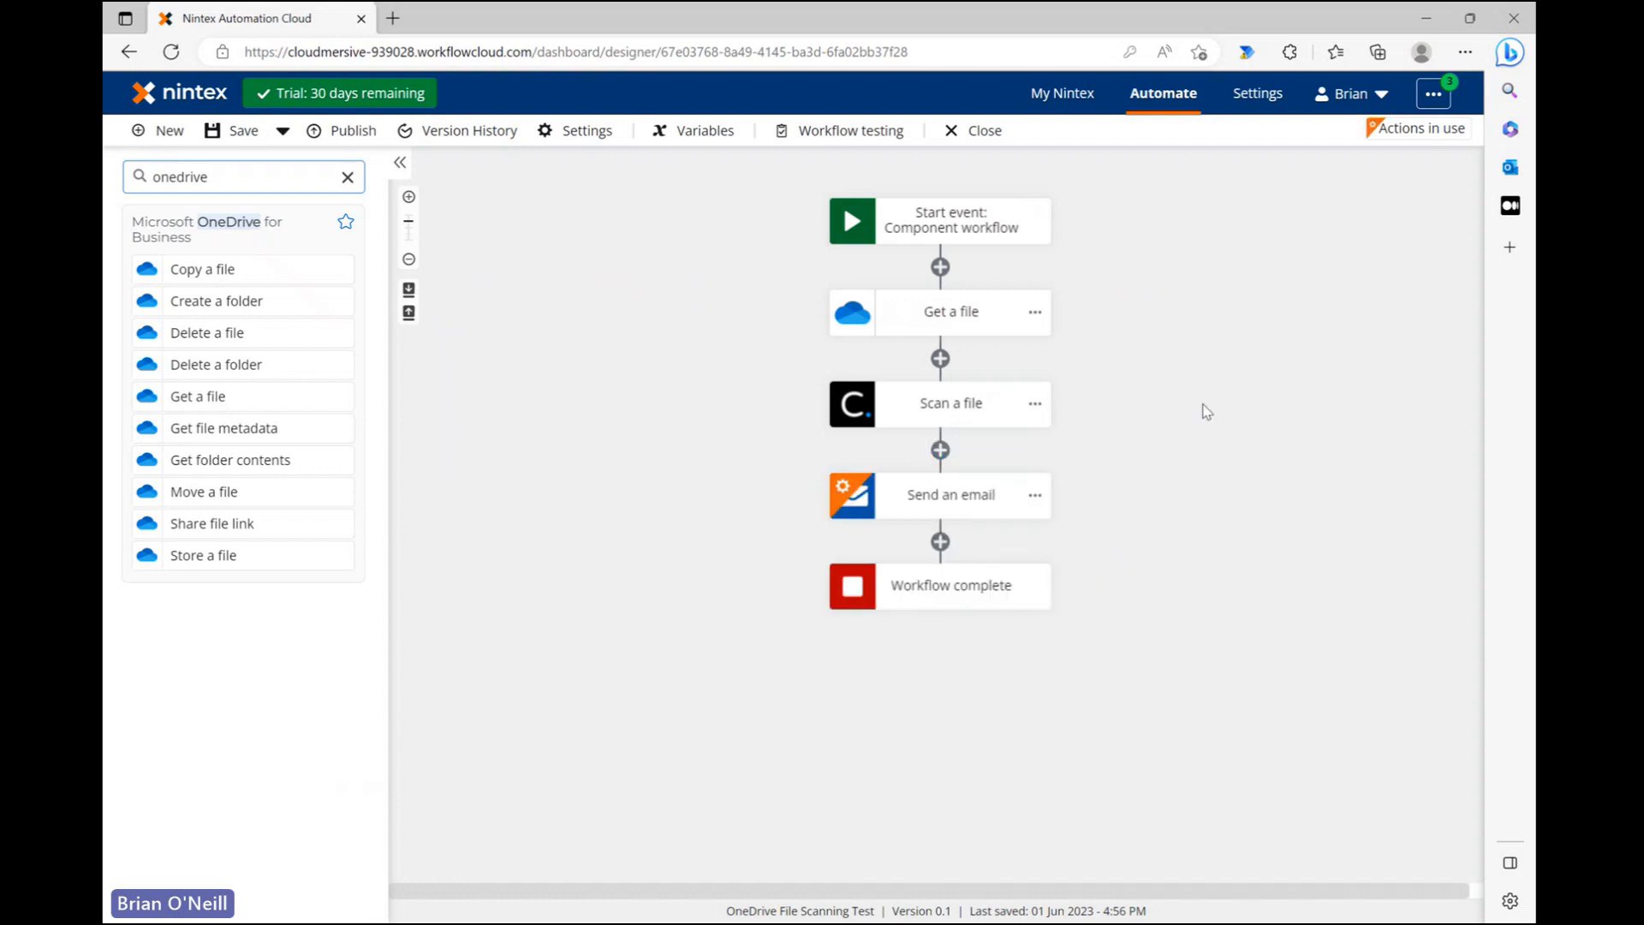
{"action": "left_click", "coordinate": [956, 499]}
Step: Insert the Clean result value from the Cloudmersive Scan Results variable into the email's message body
{"action": "scroll", "coordinate": [1323, 506], "scroll_direction": "down", "scroll_amount": 2}
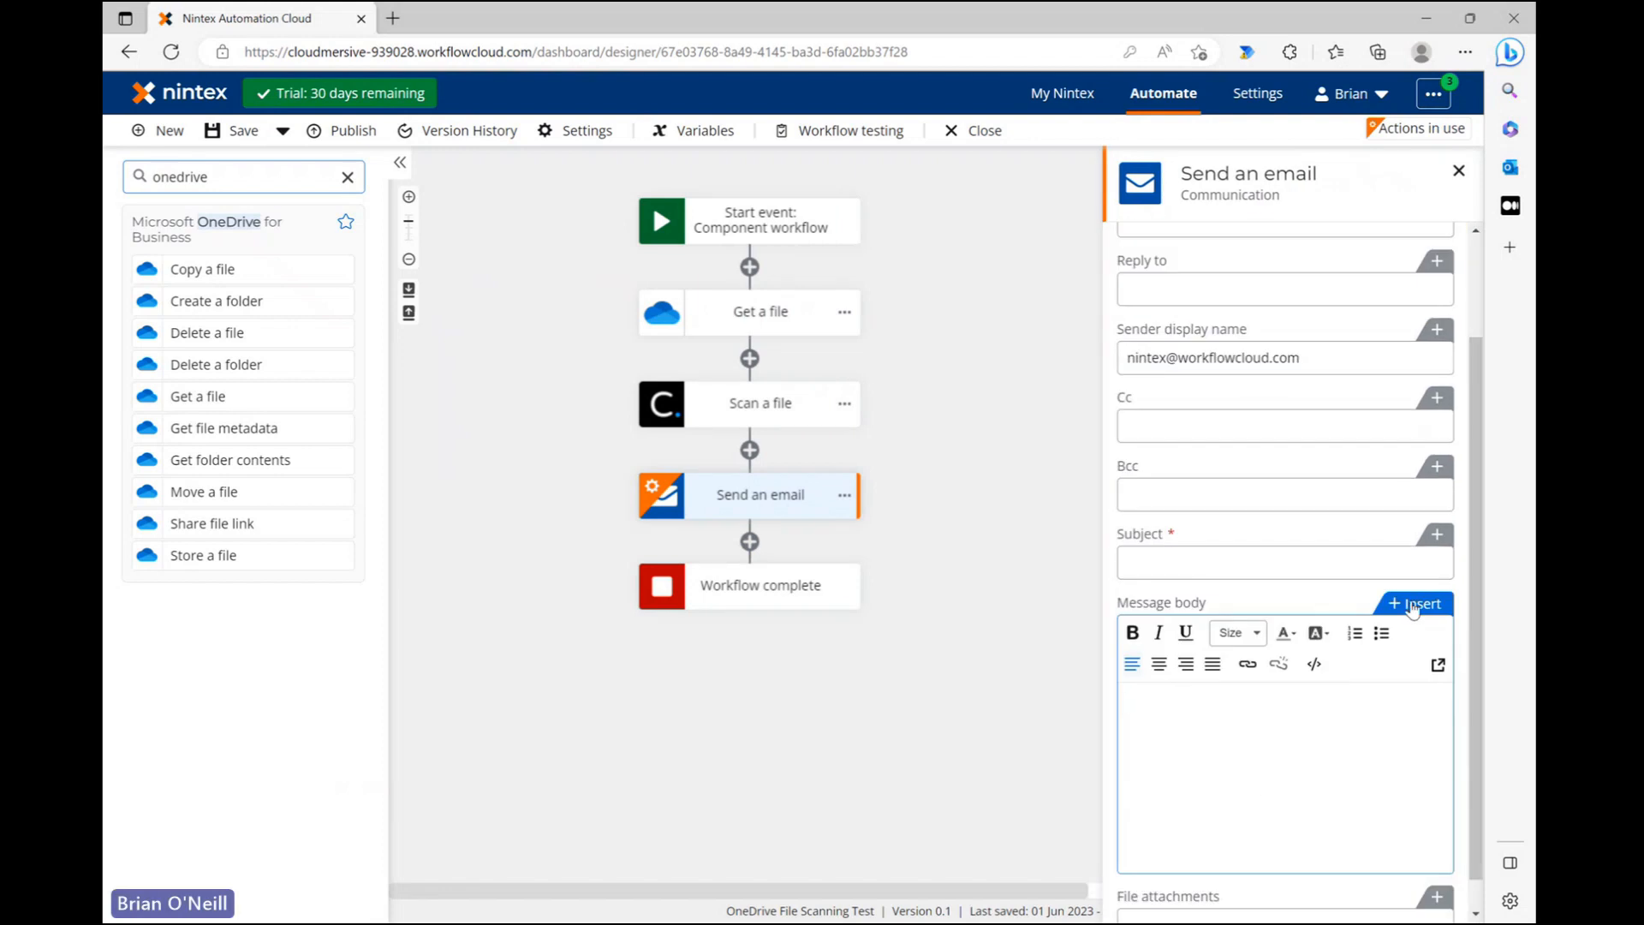
{"action": "left_click", "coordinate": [1413, 604]}
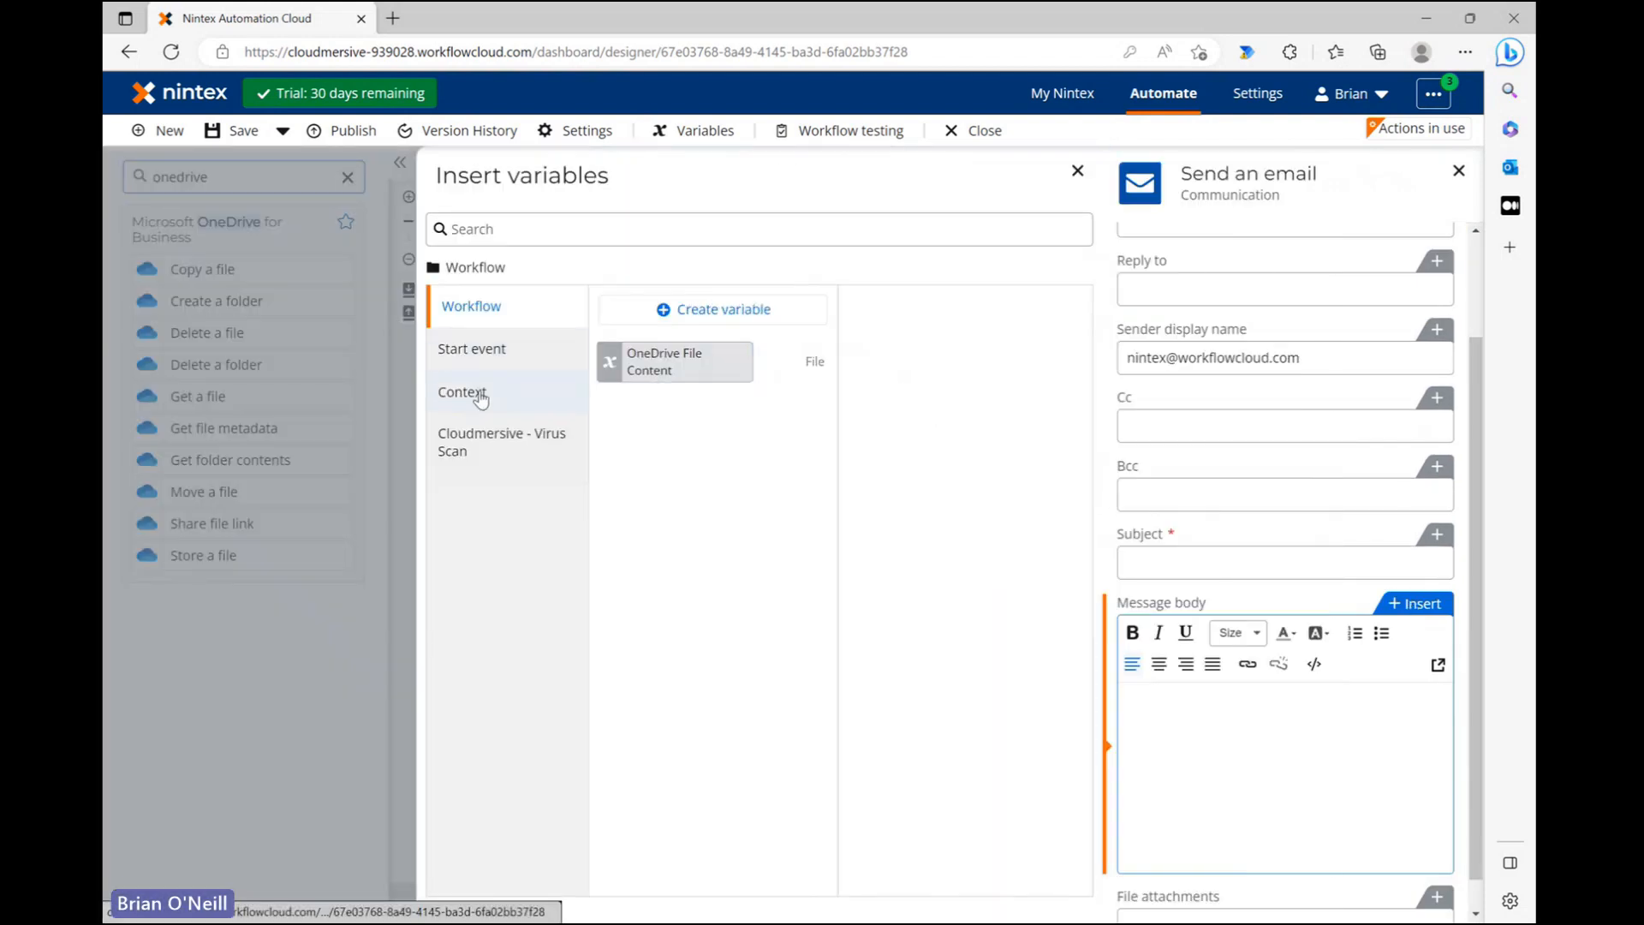
{"action": "left_click", "coordinate": [482, 428]}
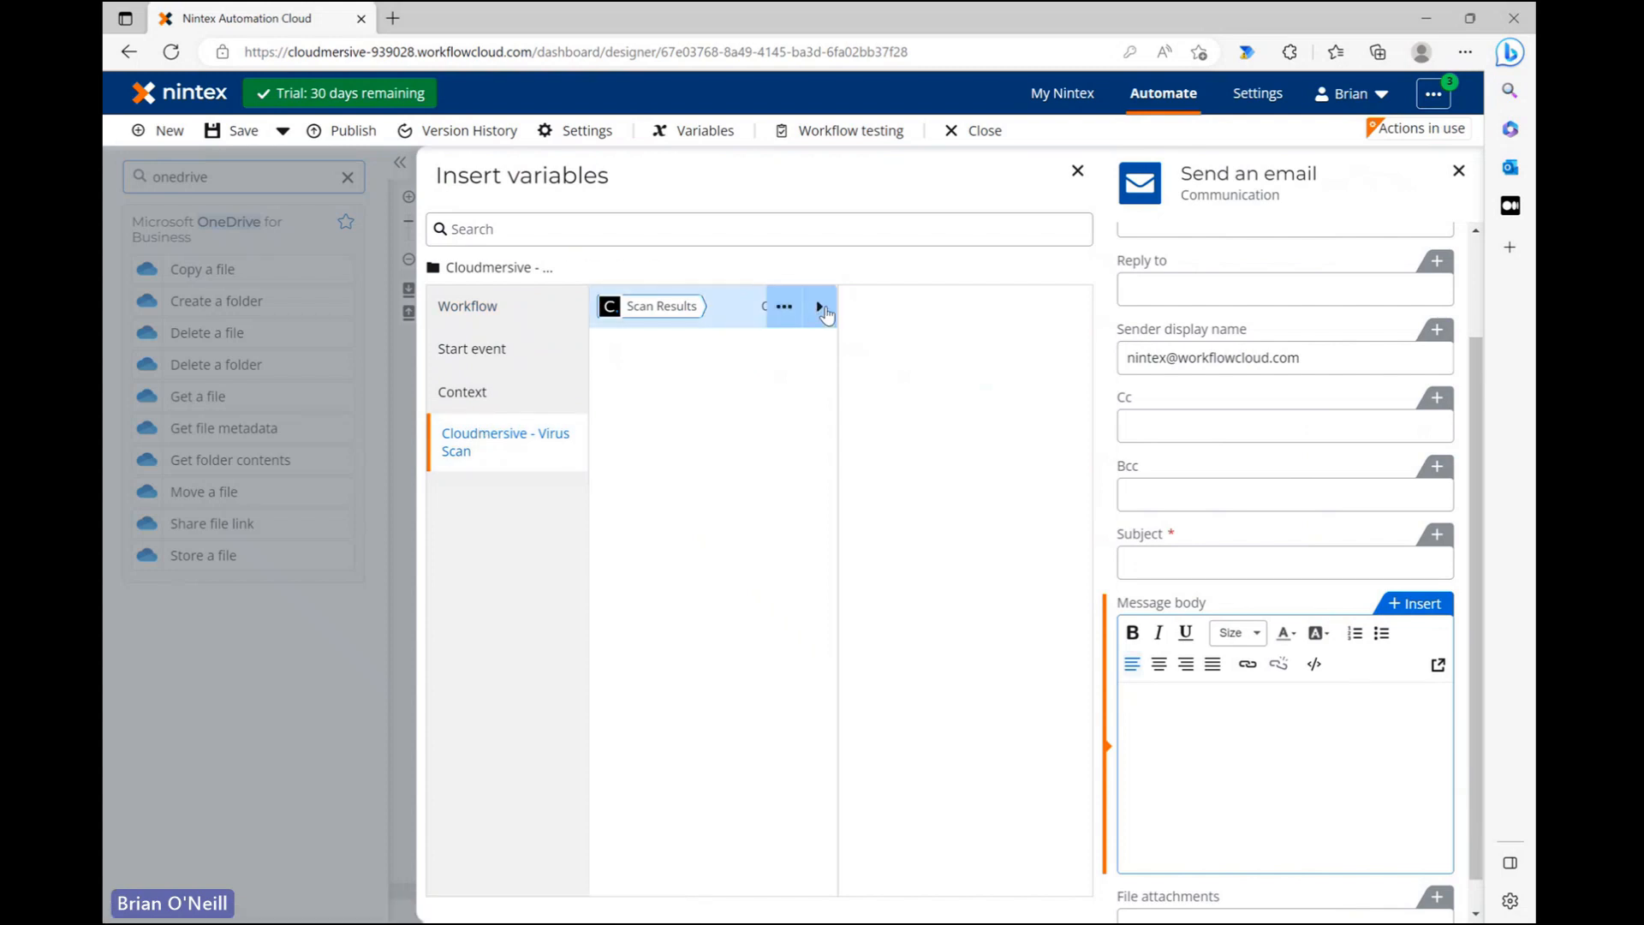
{"action": "left_click", "coordinate": [819, 306]}
{"action": "left_click", "coordinate": [1019, 308]}
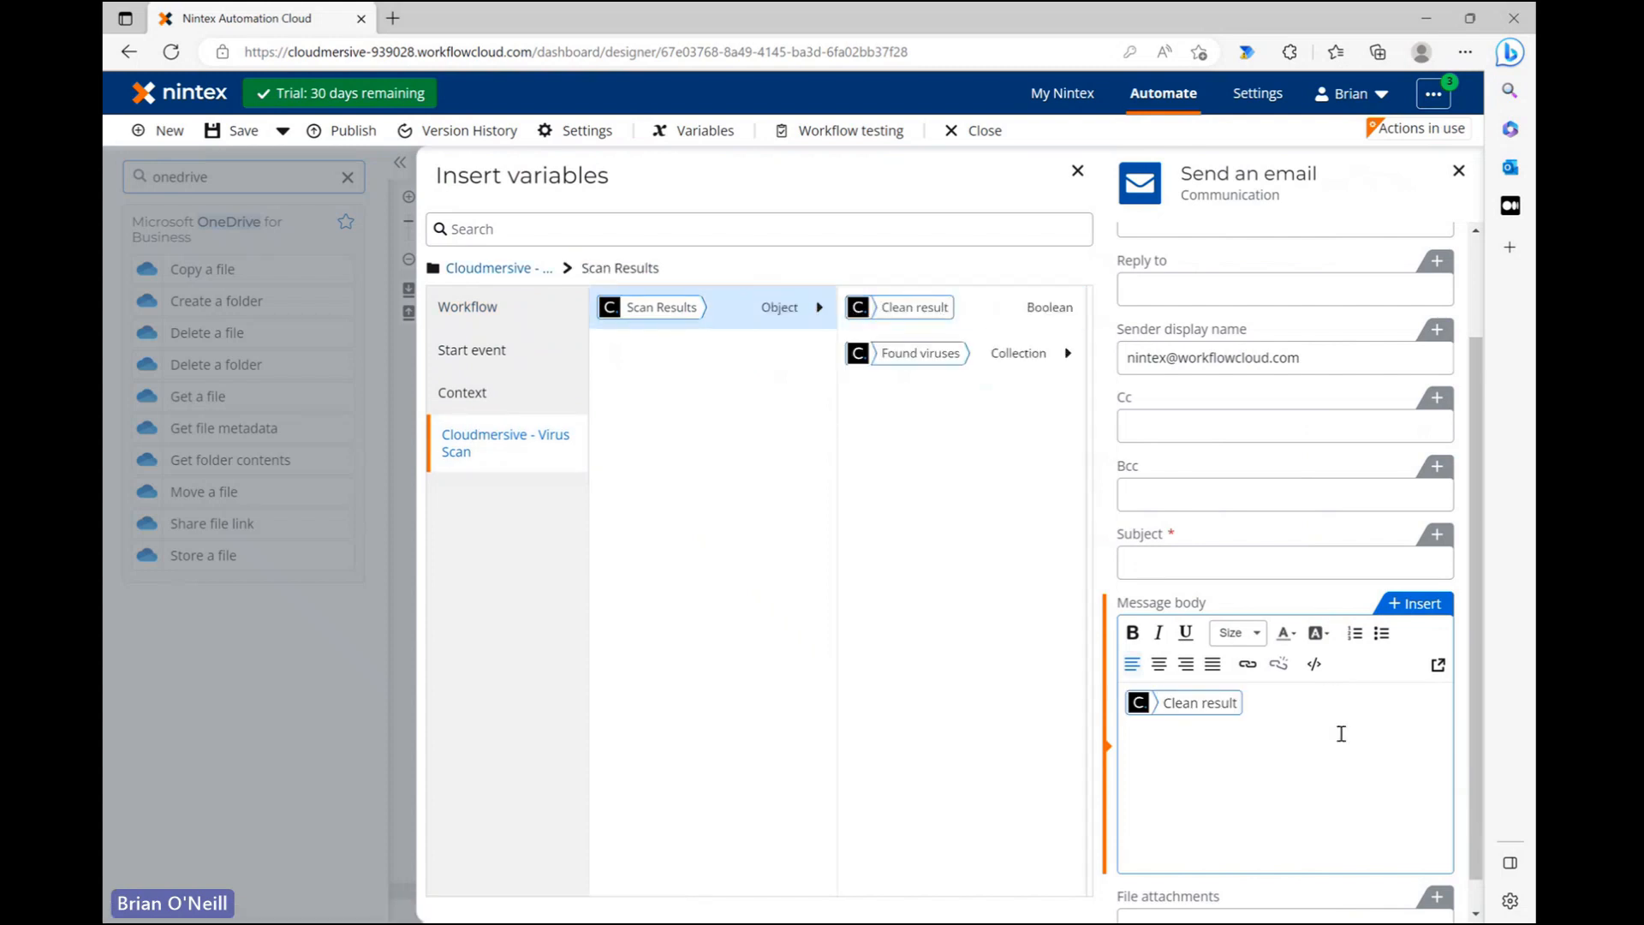